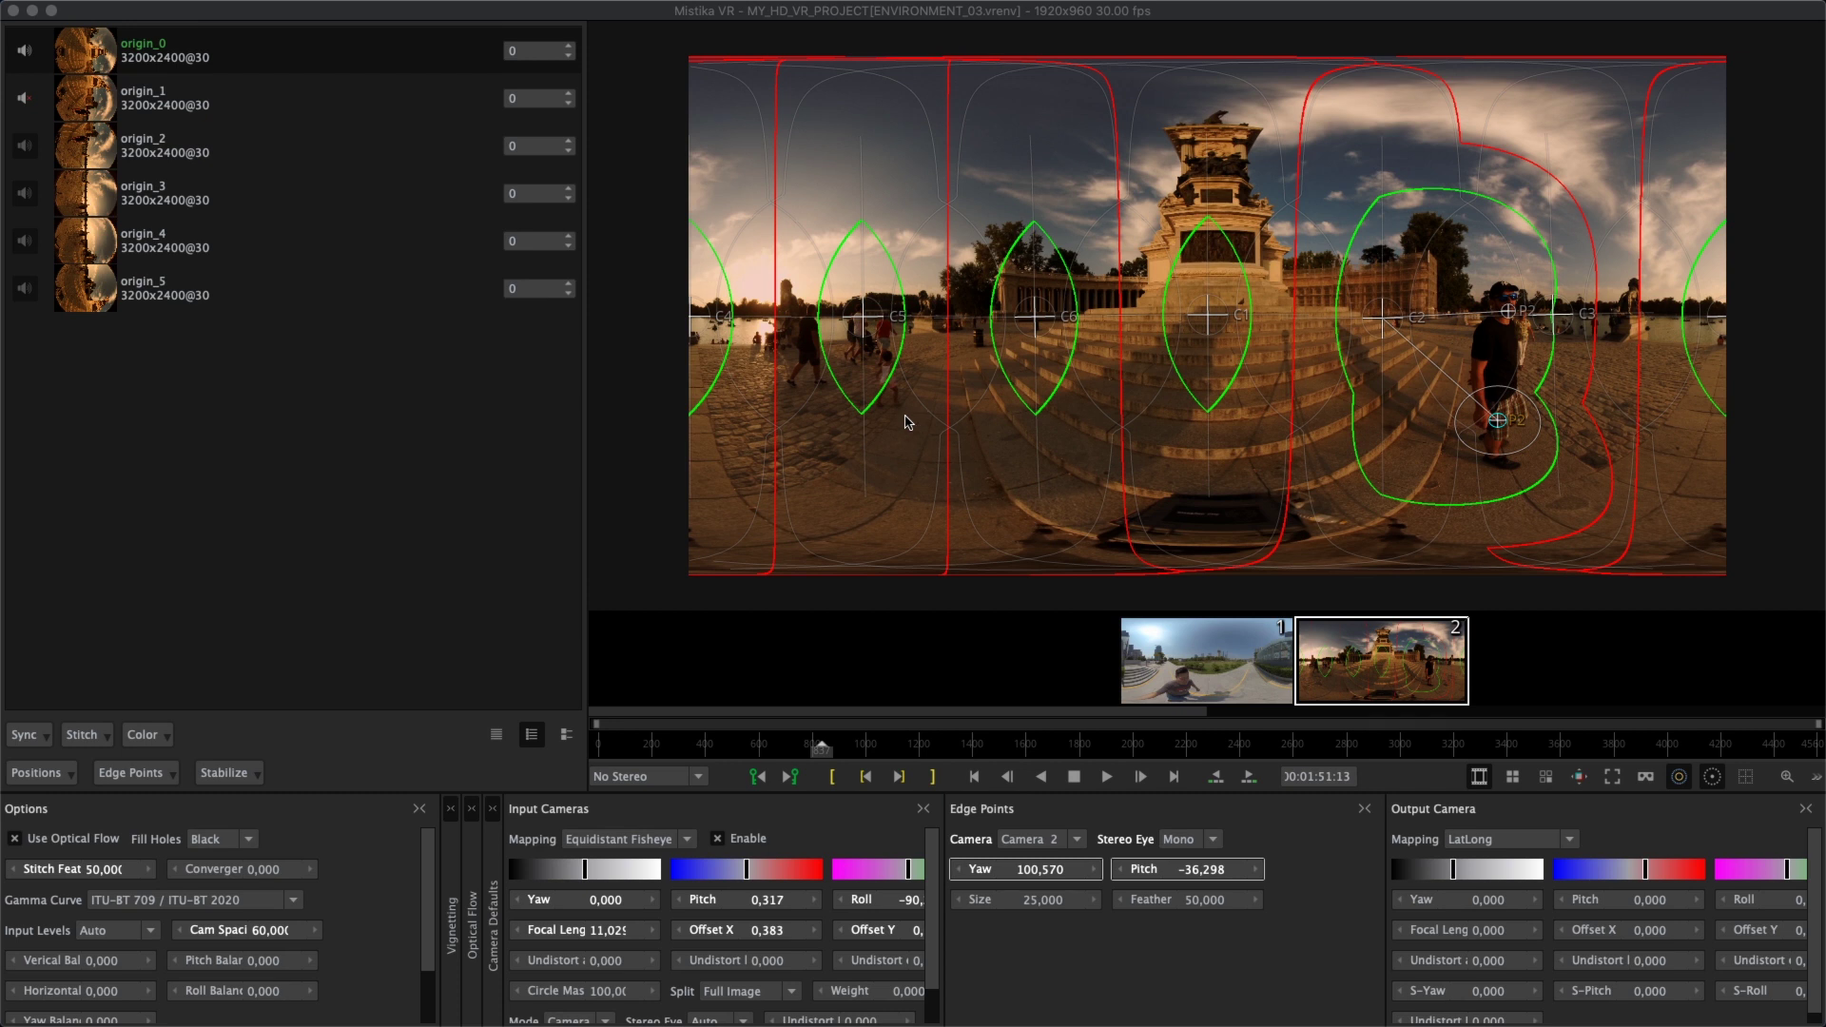
Save the current camera setup as the camera preset MY_STITCHING_1 in CameraPresets.
right_click(152, 414)
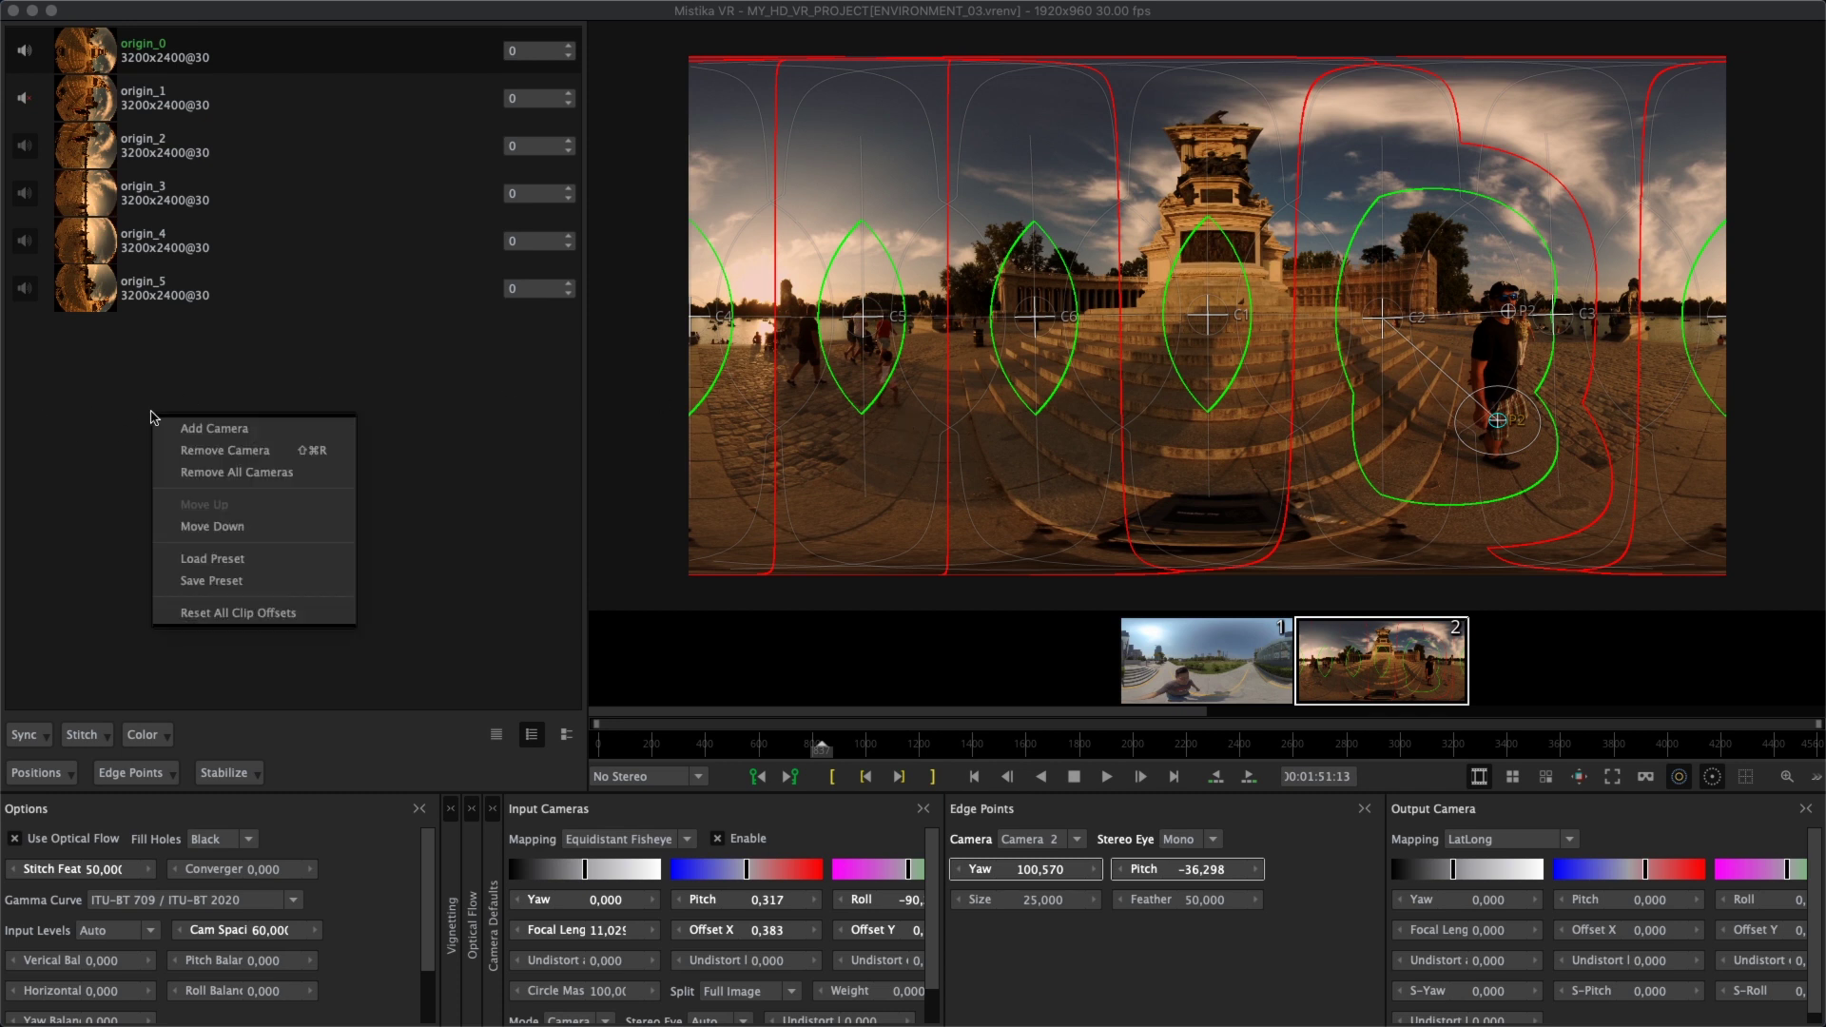
click(195, 423)
right_click(198, 428)
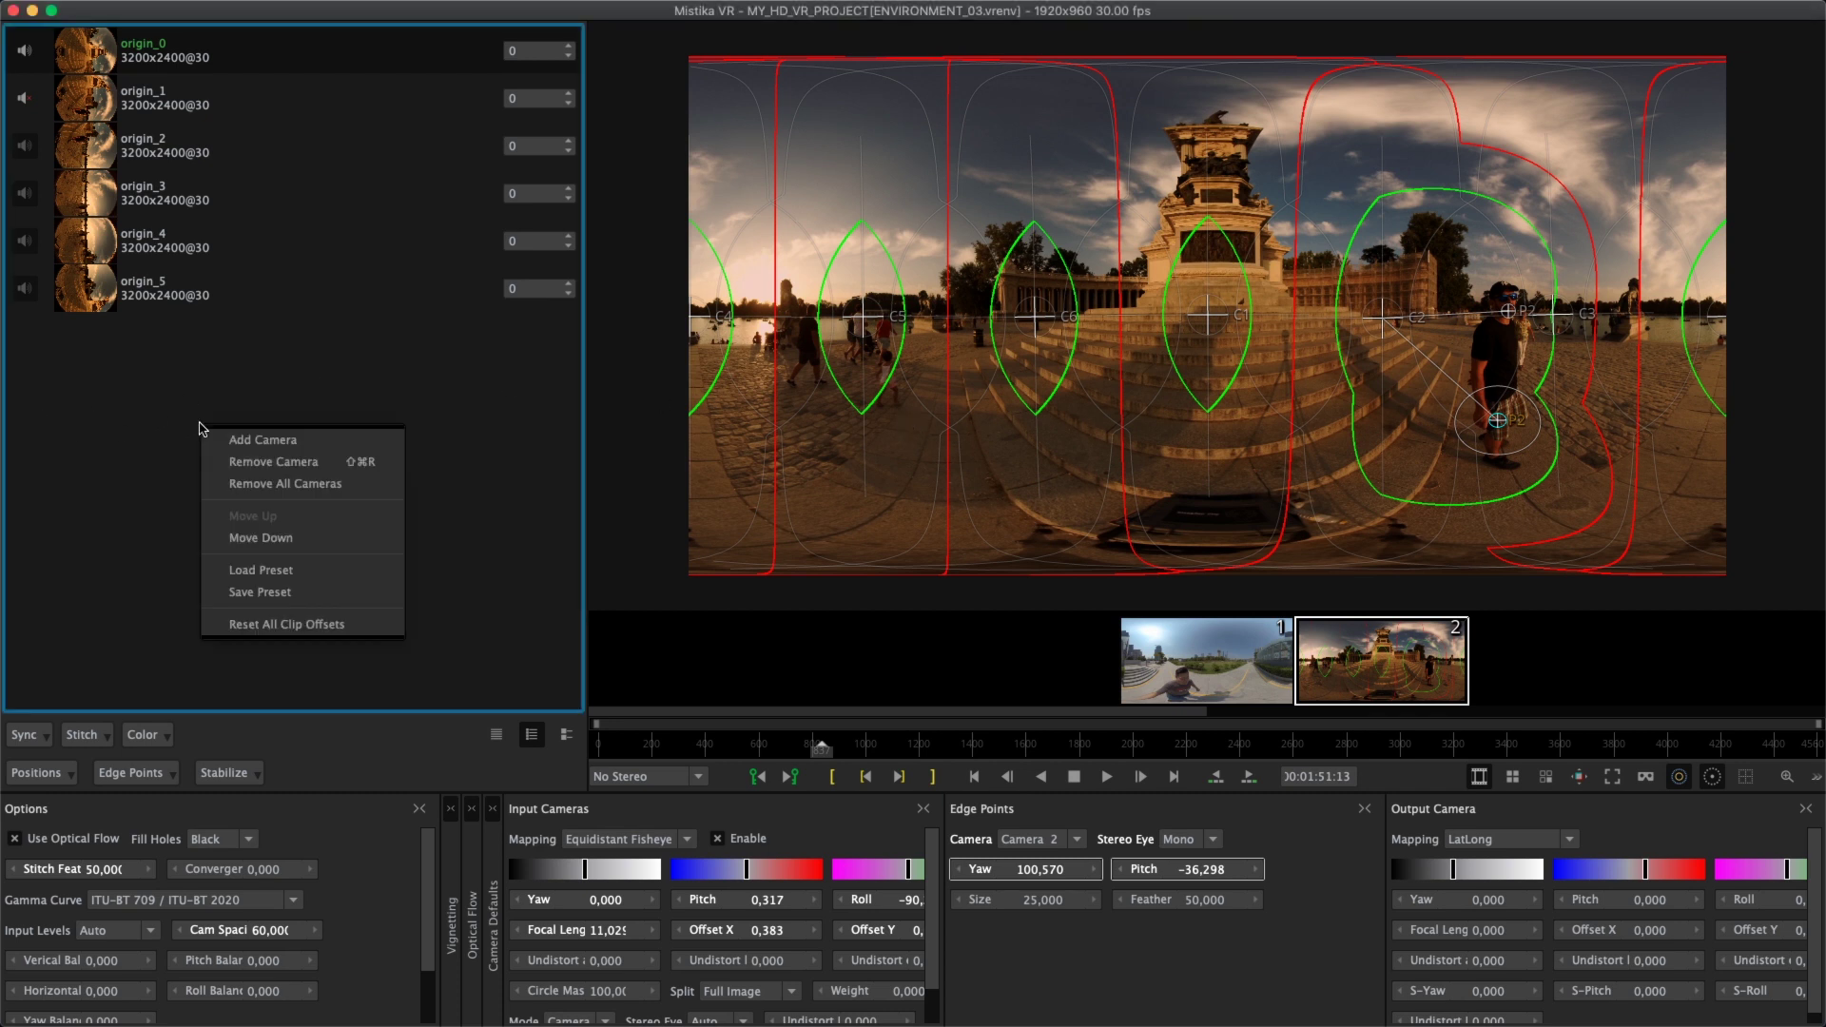
click(335, 593)
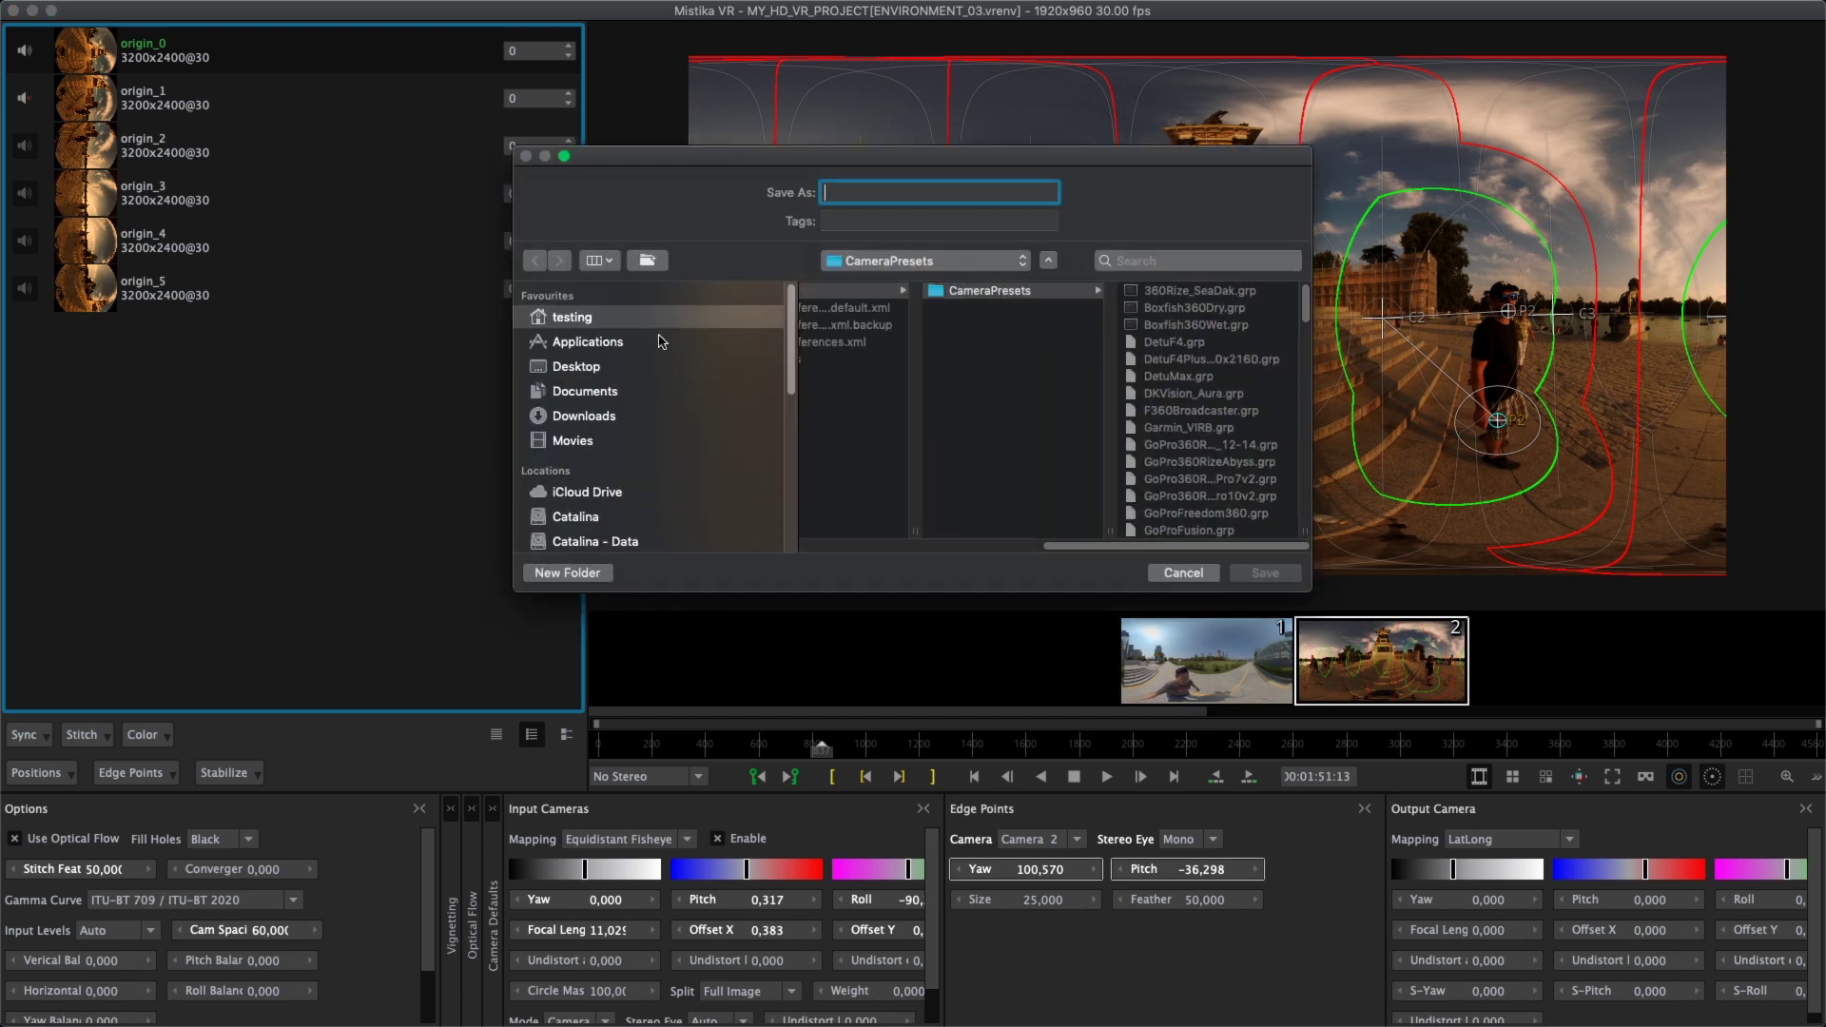
text(MY_STITCHIN)
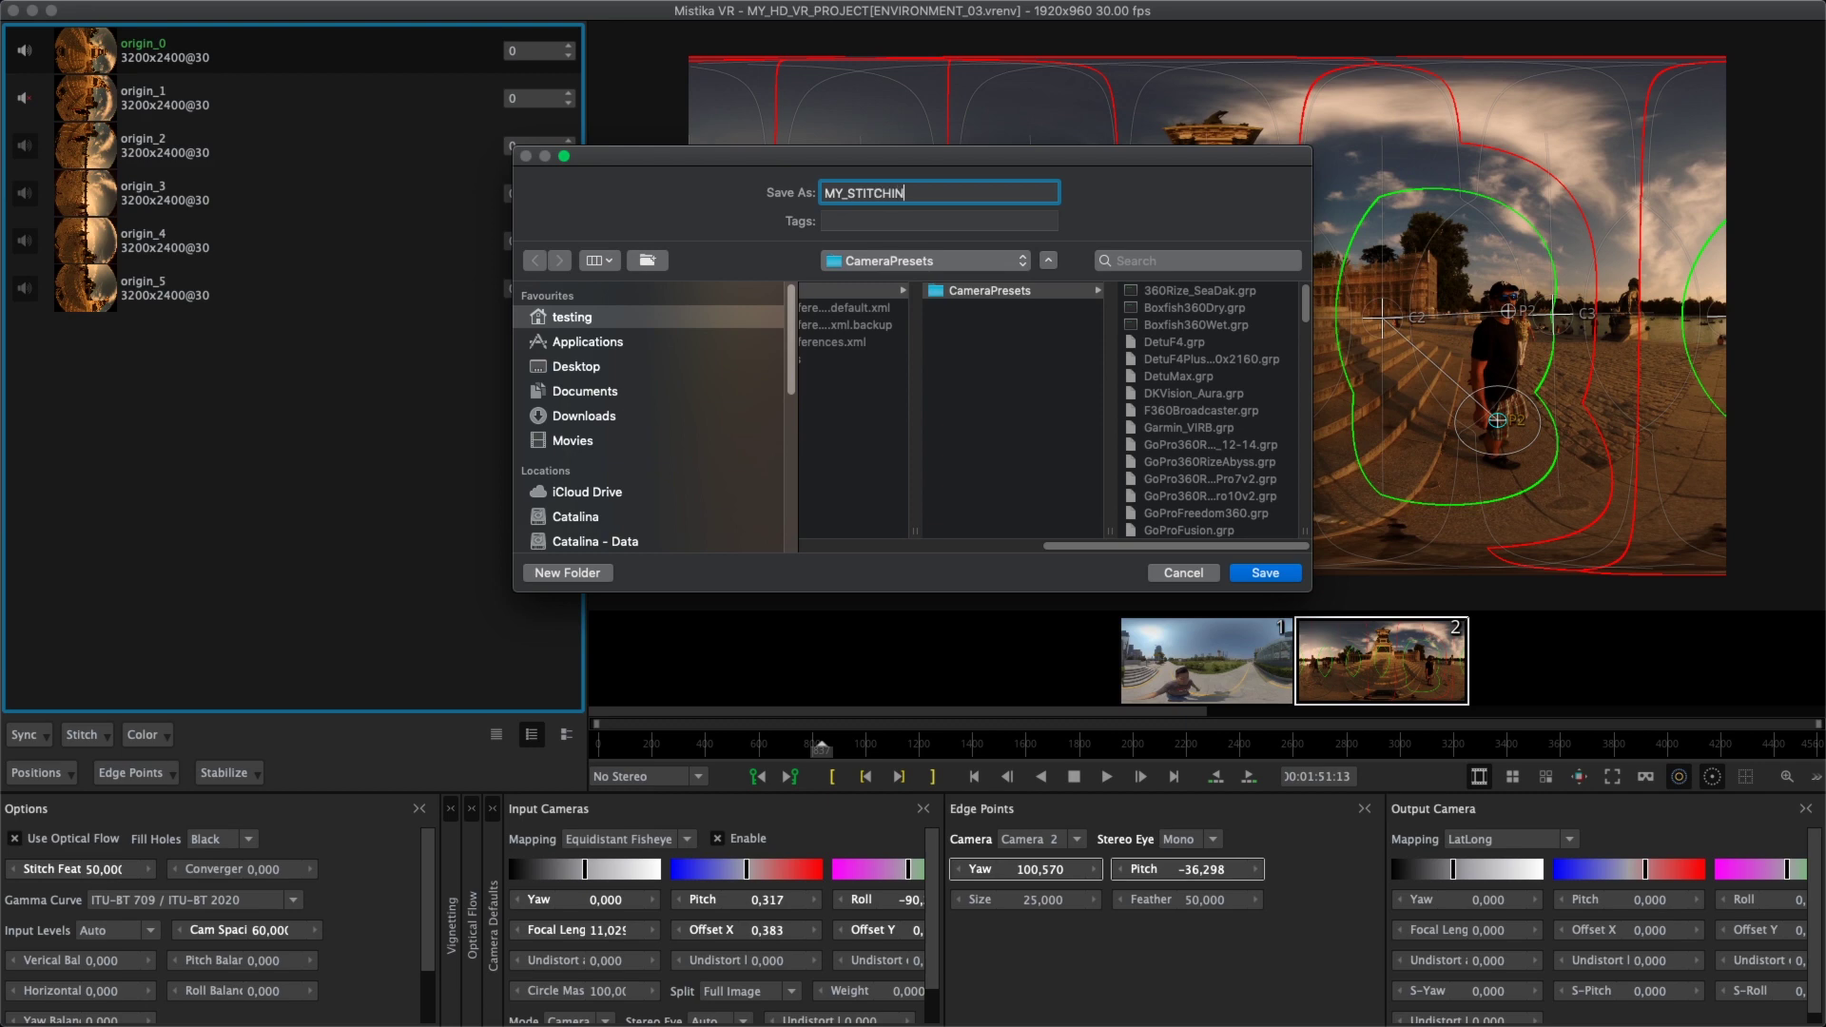
text(G_1)
key(Return)
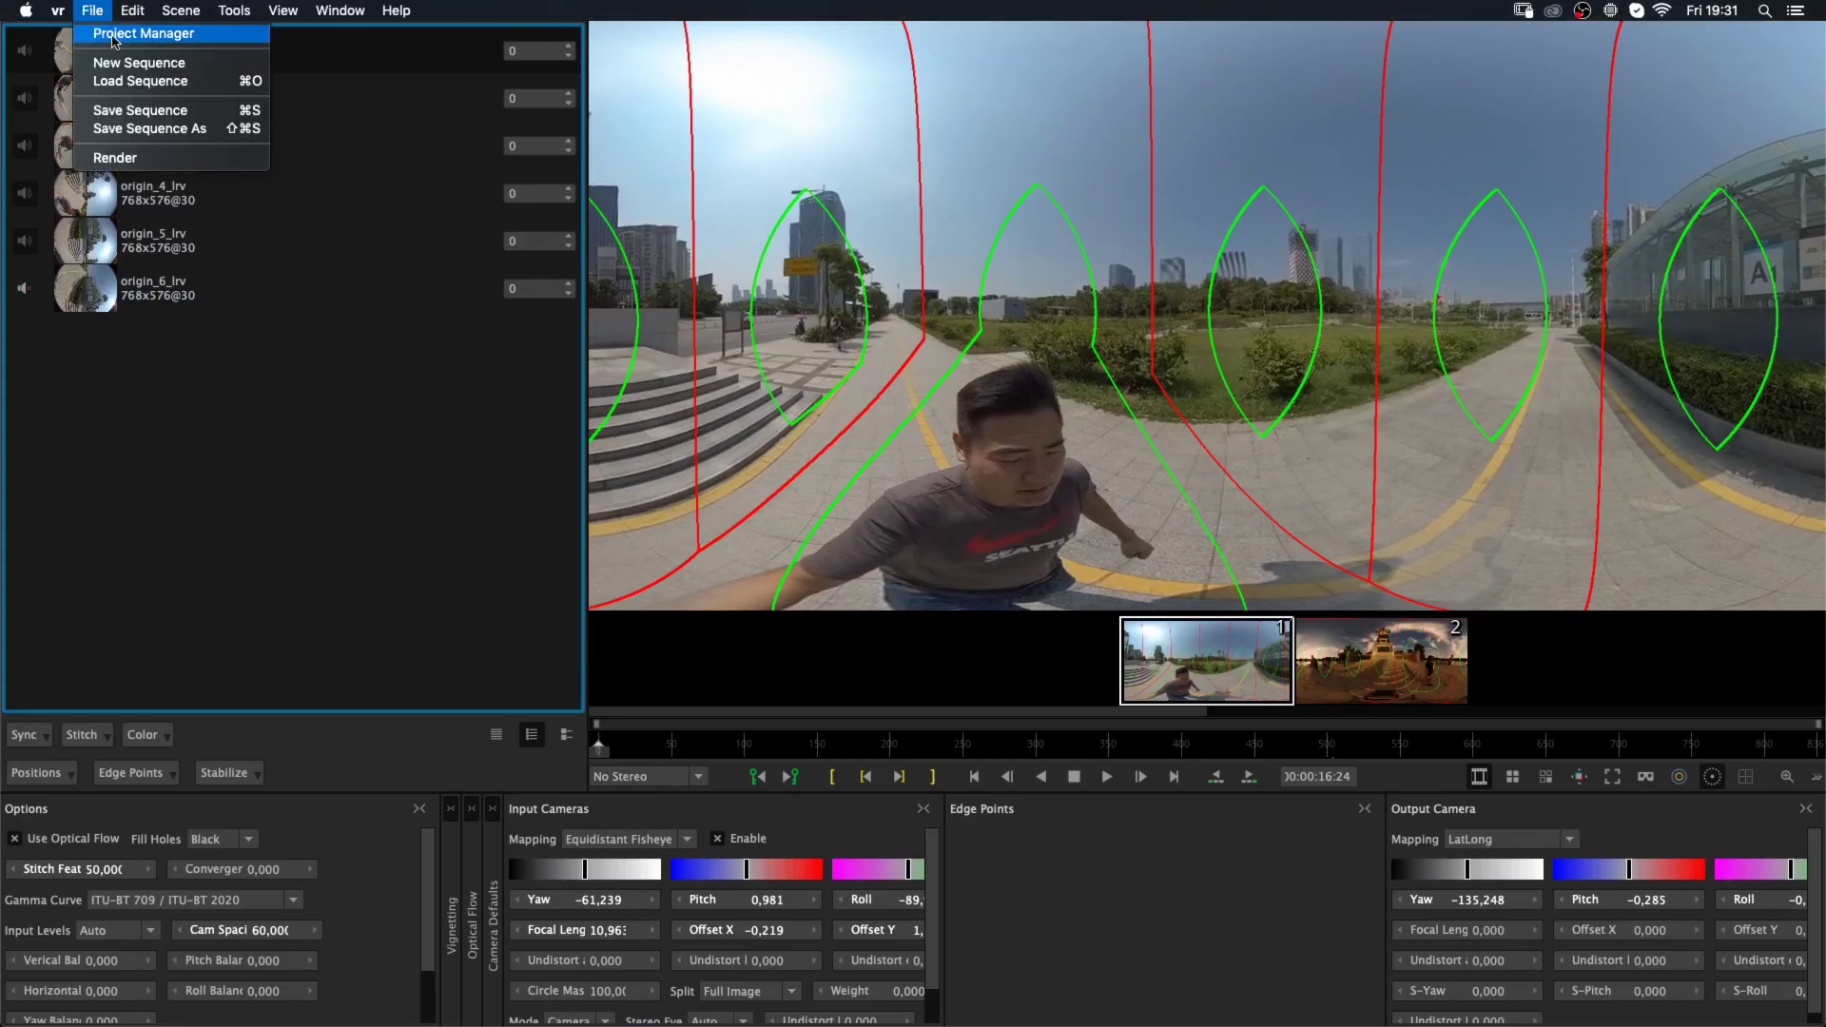
Reopen MY_HD_VR_PROJECT from the Project Manager after checking MY_8K_VR_PROJECT and MY_UHD_VR_59FPS.
click(111, 36)
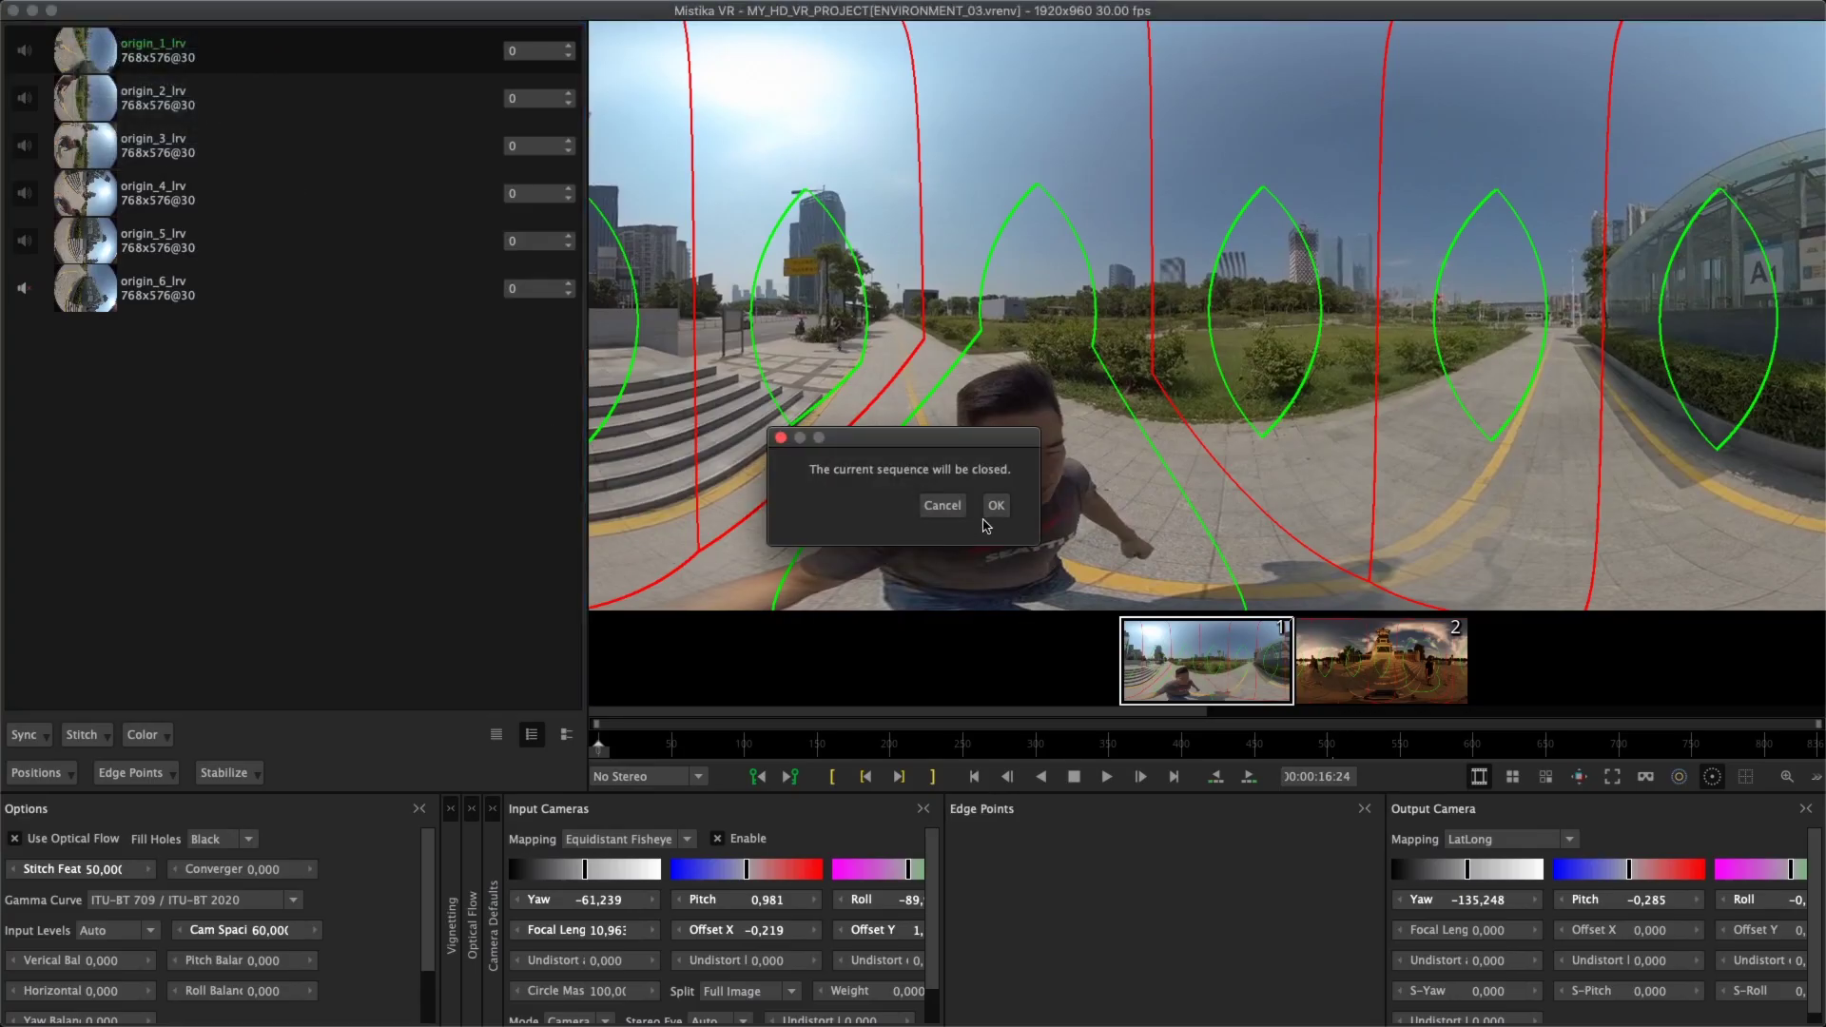
click(990, 511)
click(573, 324)
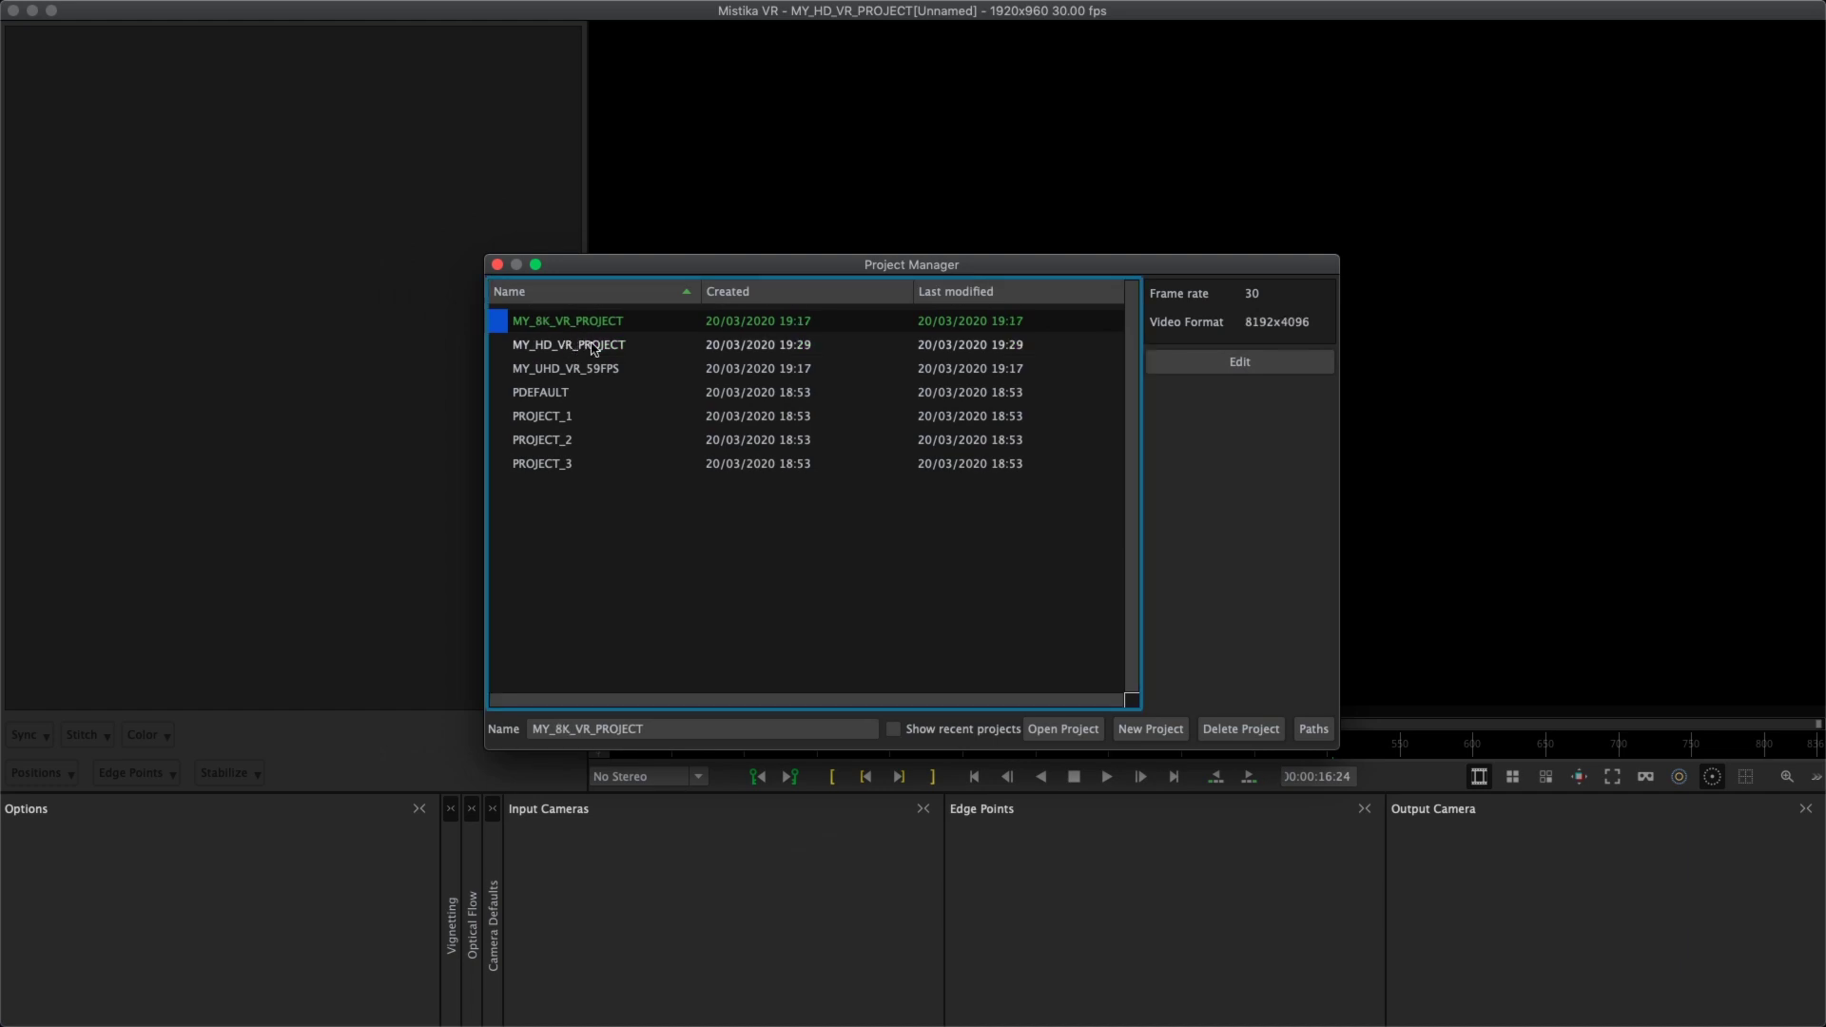
click(592, 347)
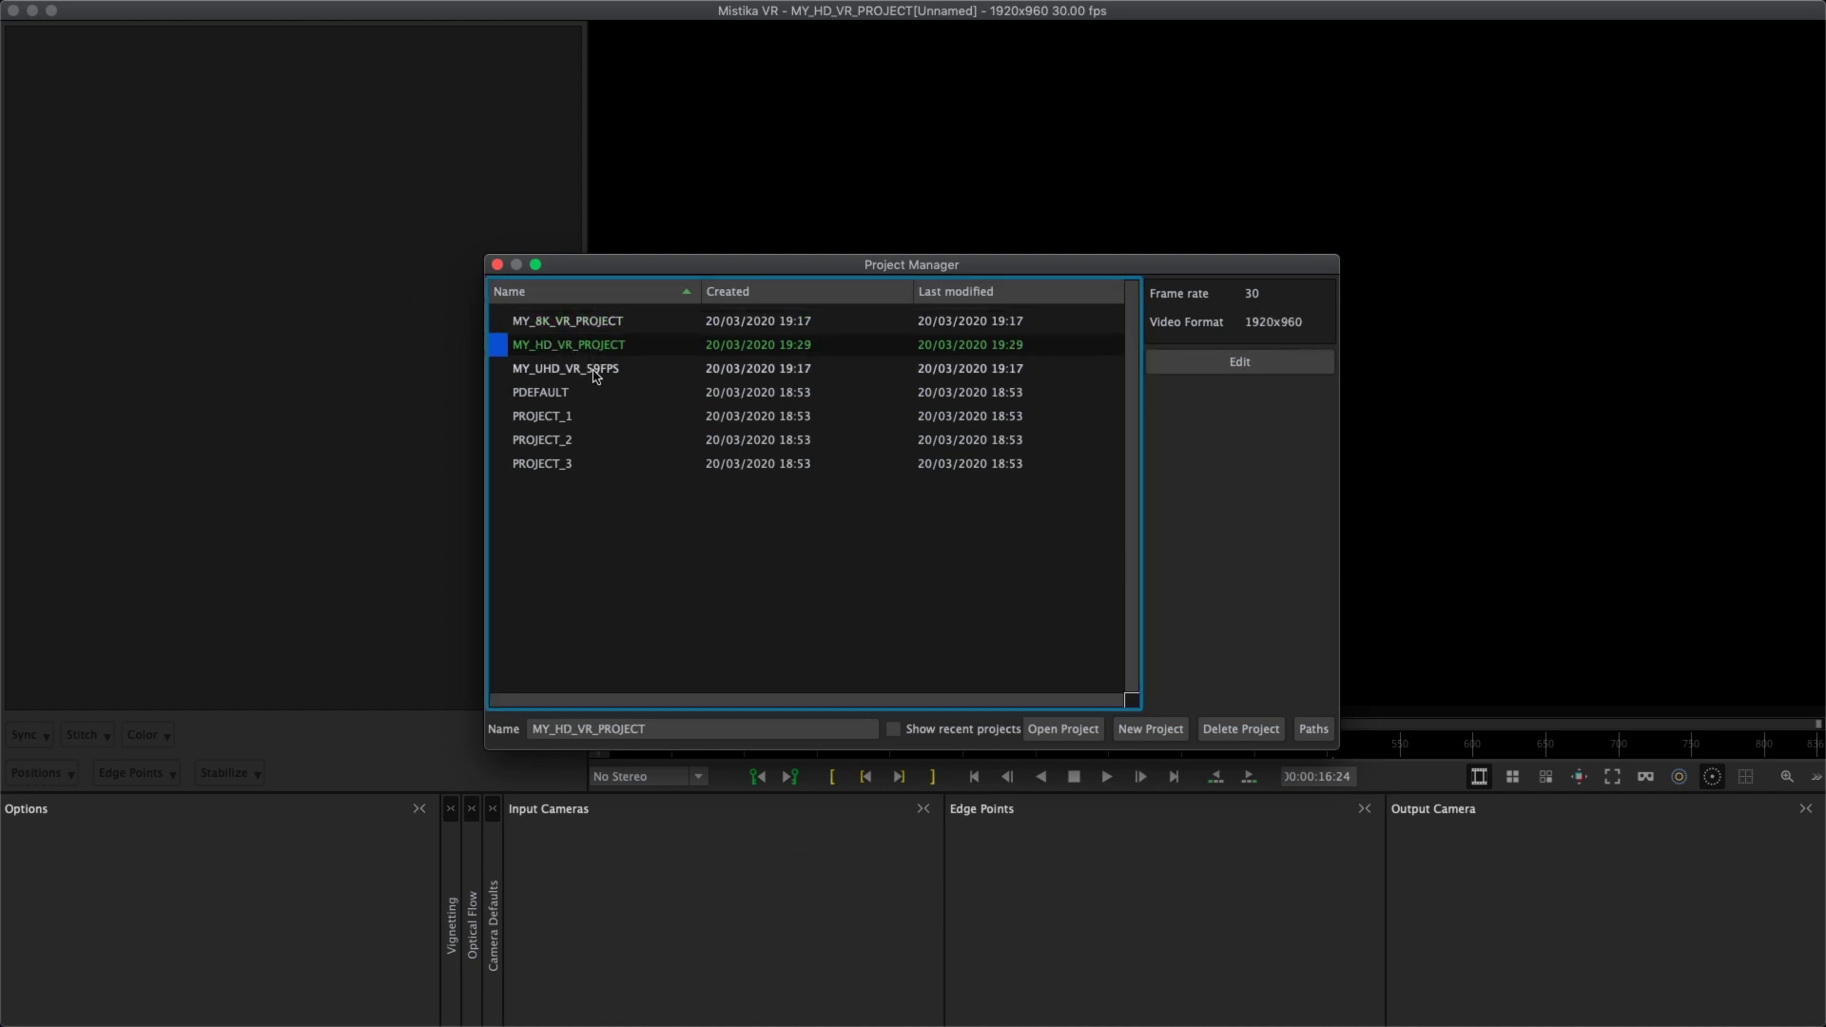
click(594, 371)
click(596, 348)
click(1060, 729)
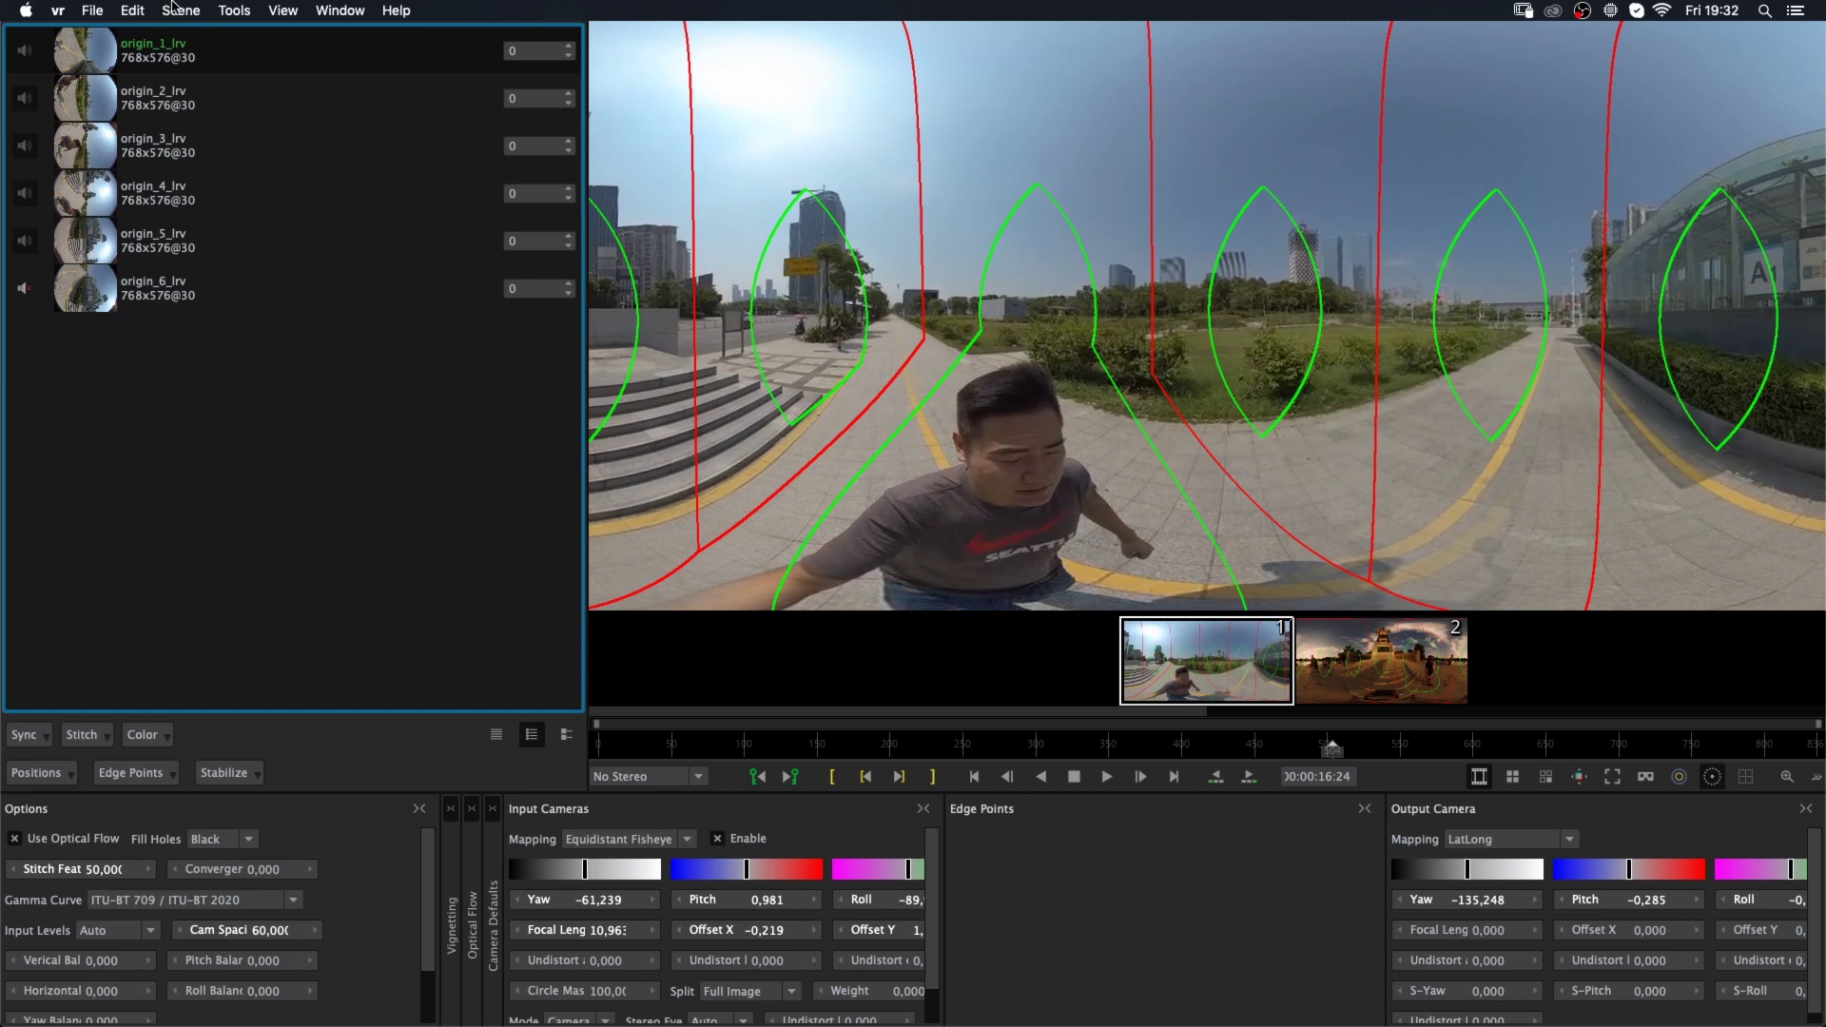
Save the sequence as ENVIRONMENT_04, renamed from ENVIRONMENT_03.
click(92, 10)
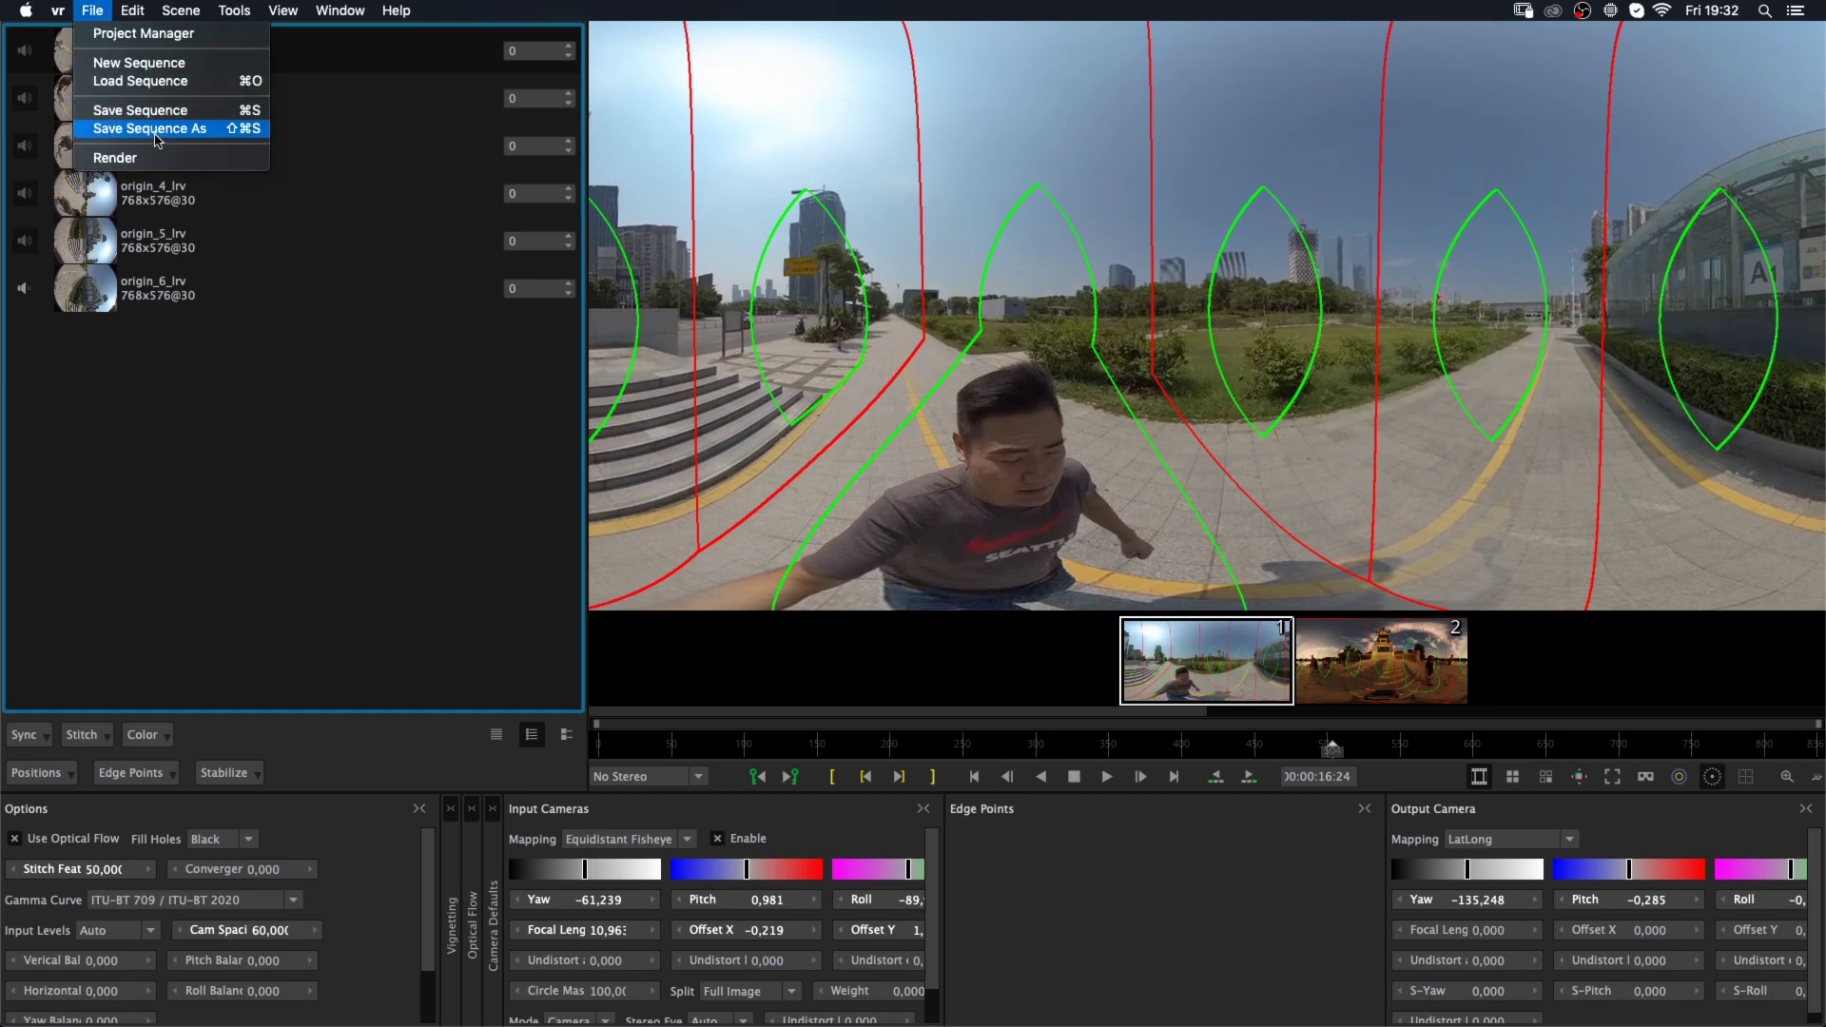
click(158, 134)
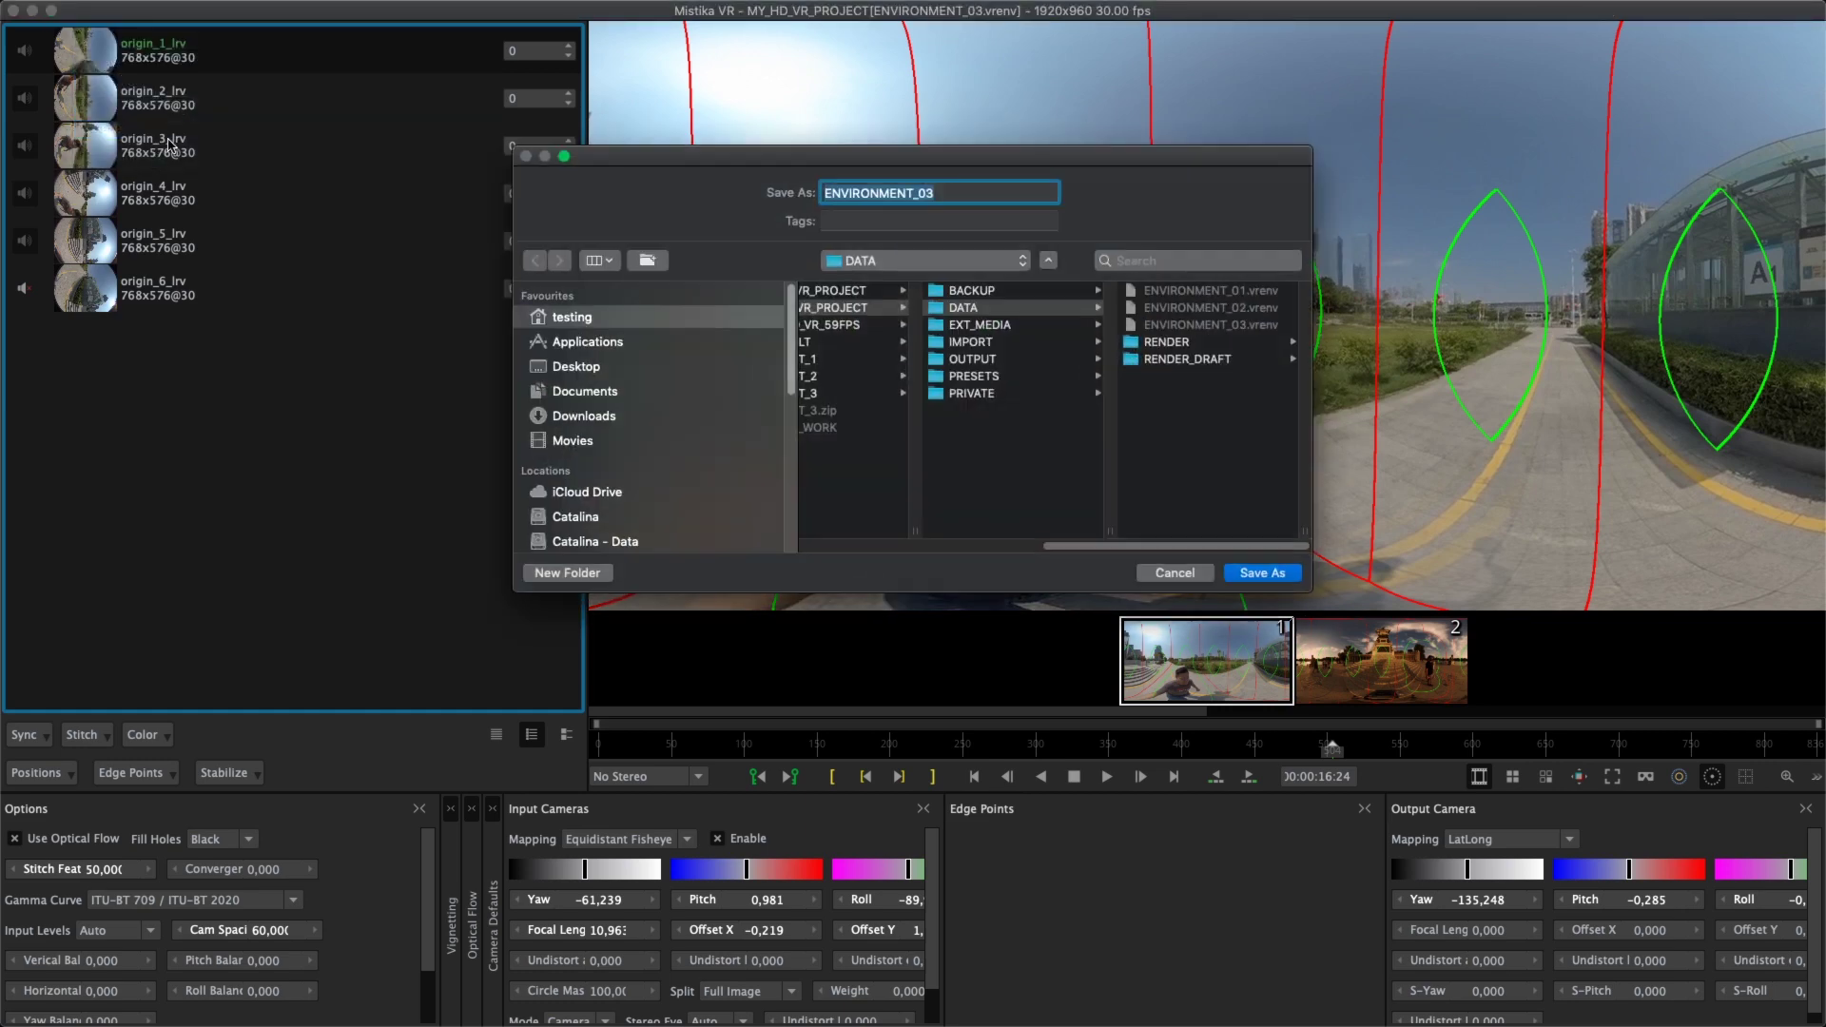
click(955, 192)
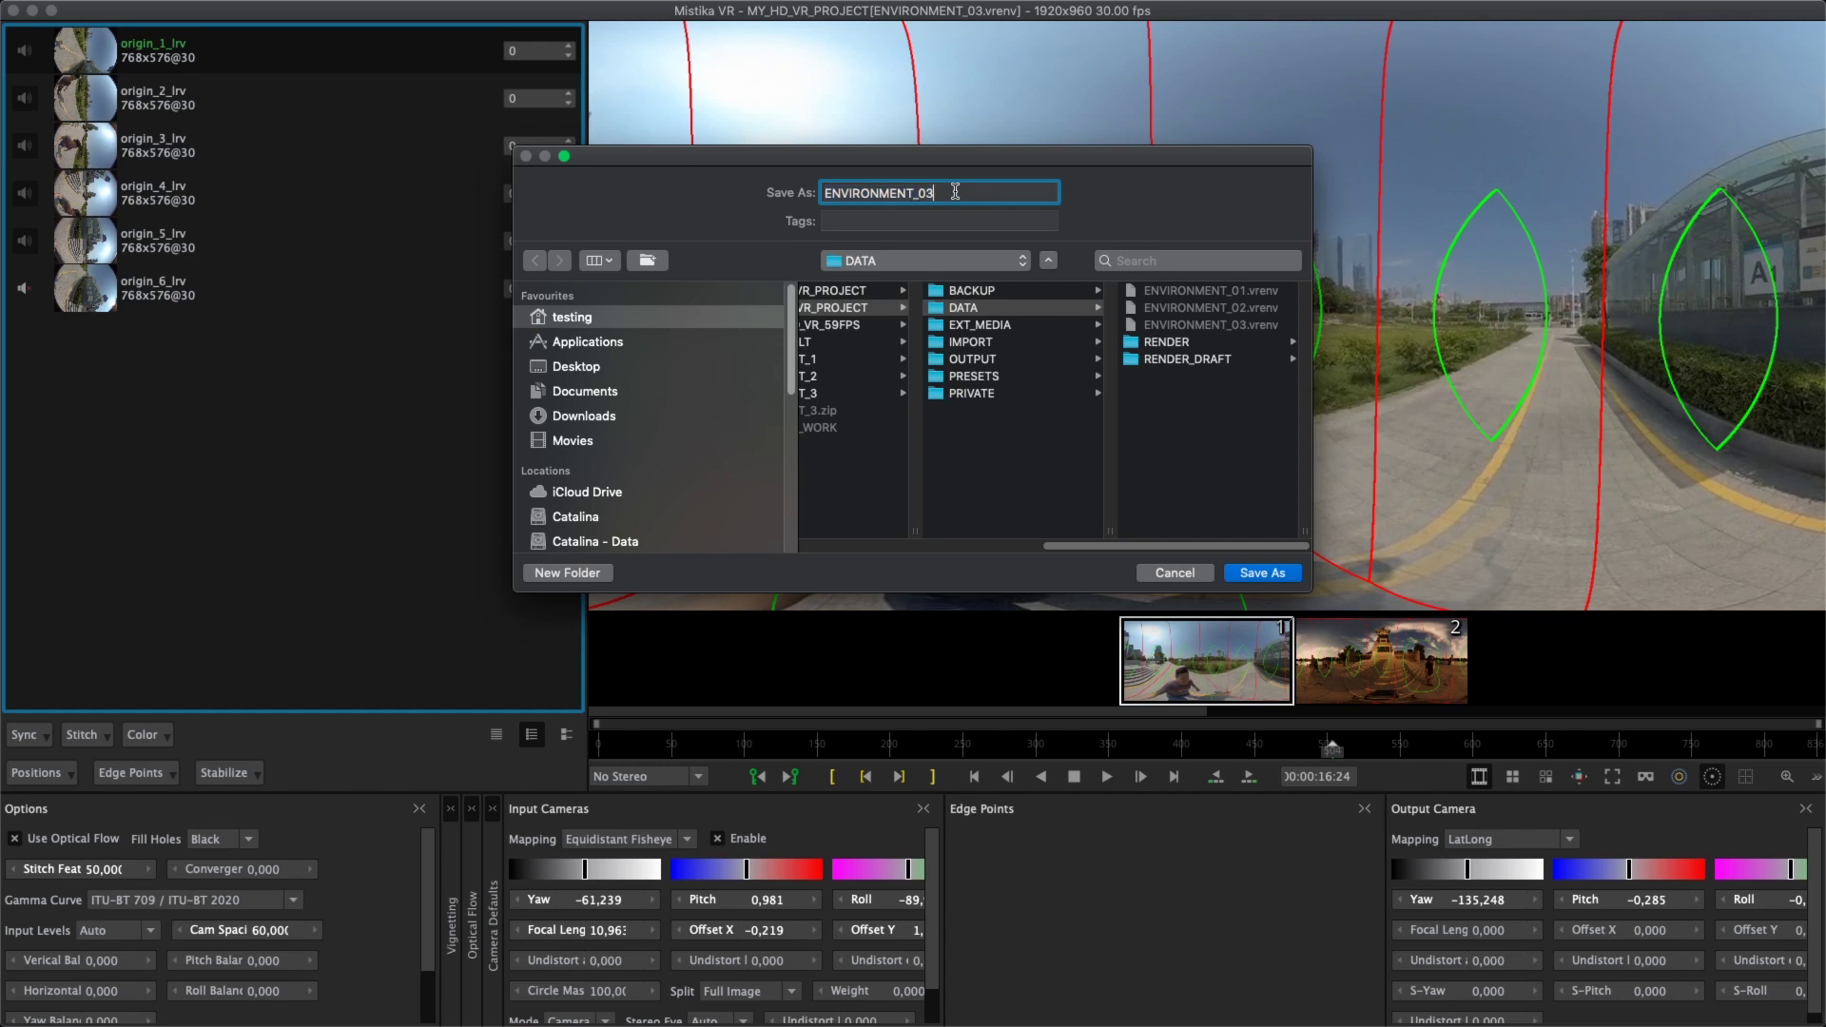
key(BackSpace)
text(4)
click(1259, 574)
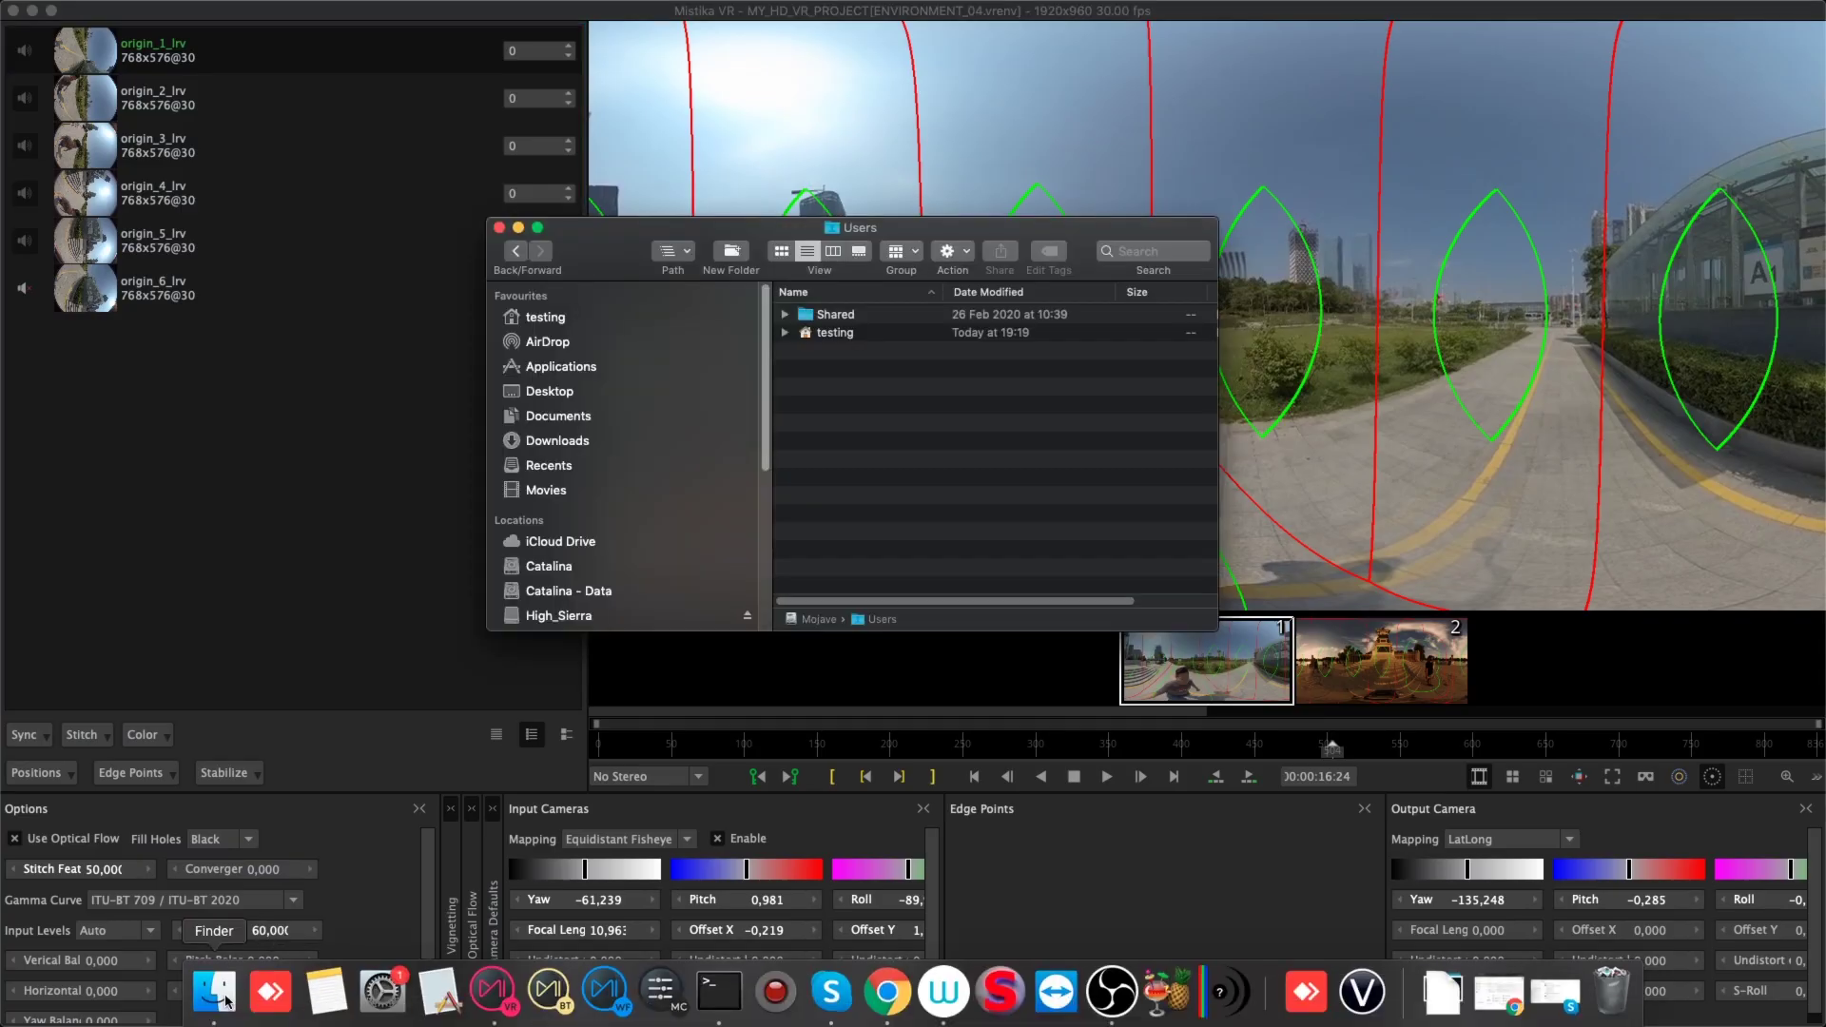
Browse to testing > SGO Data > Projects and confirm ENVIRONMENT_04.vrenv inside MY_HD_VR_PROJECT.
double_click(836, 335)
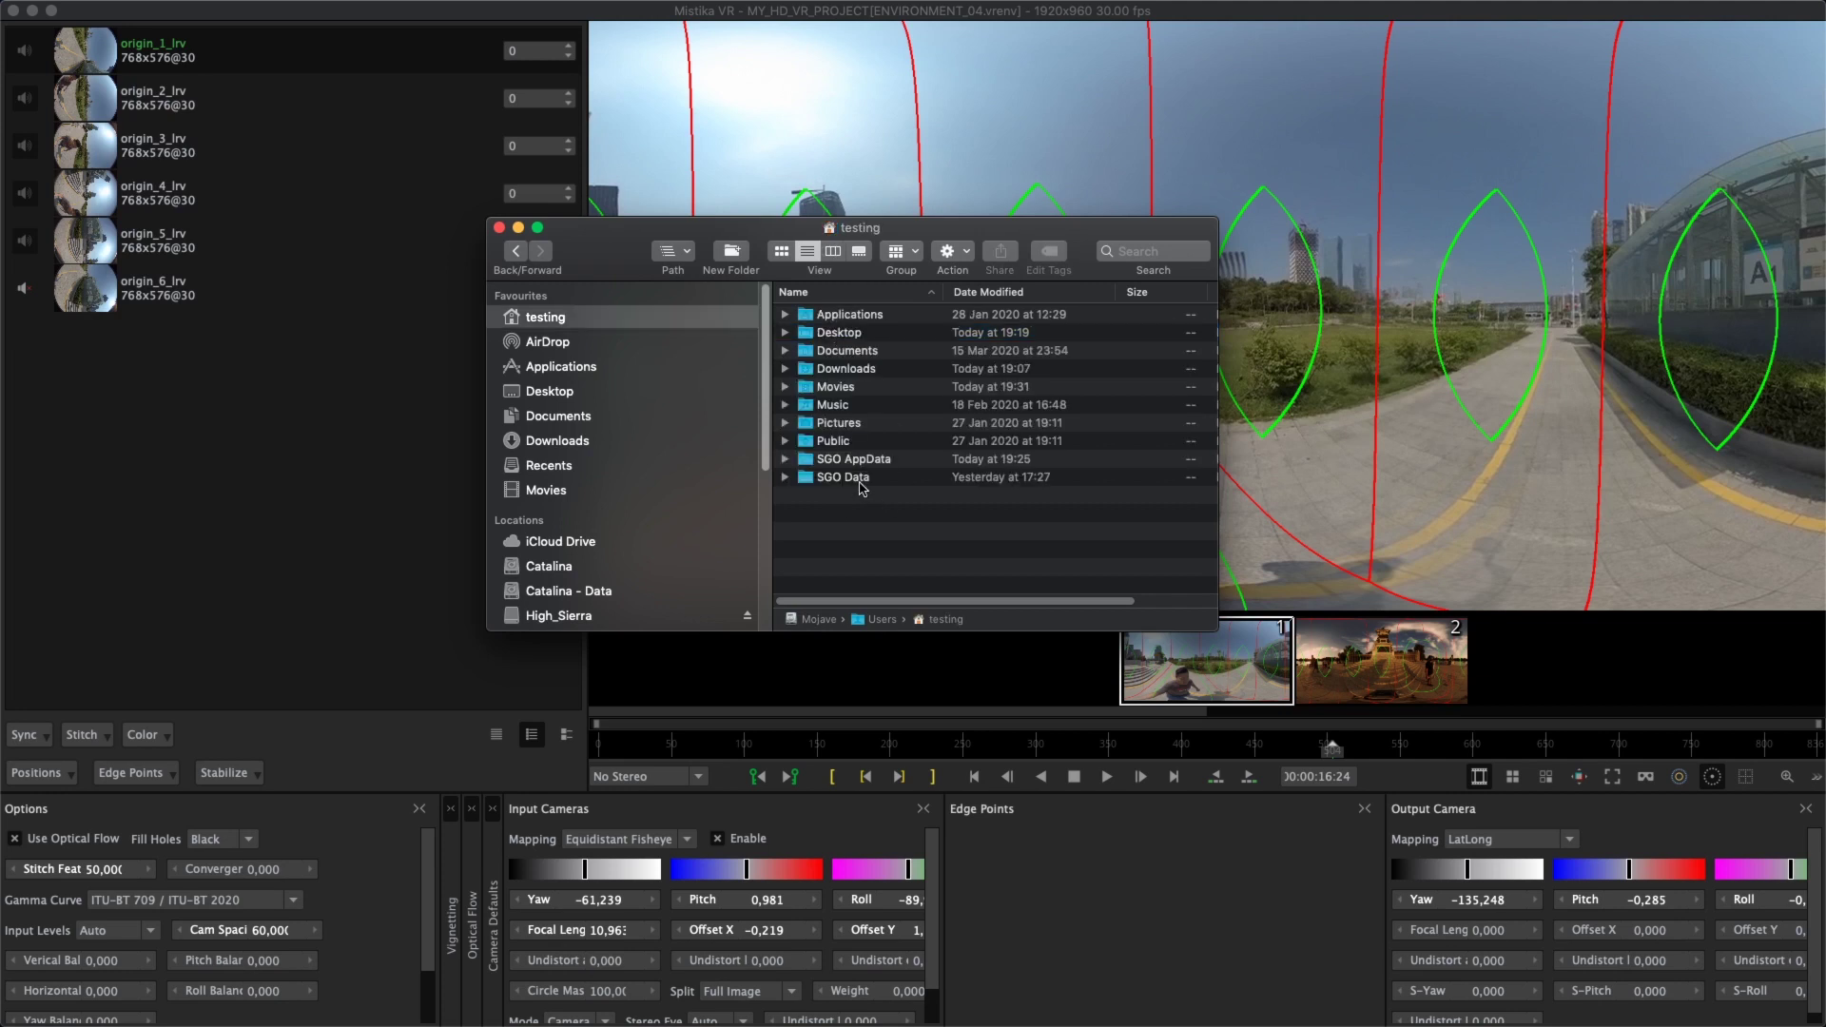
double_click(856, 479)
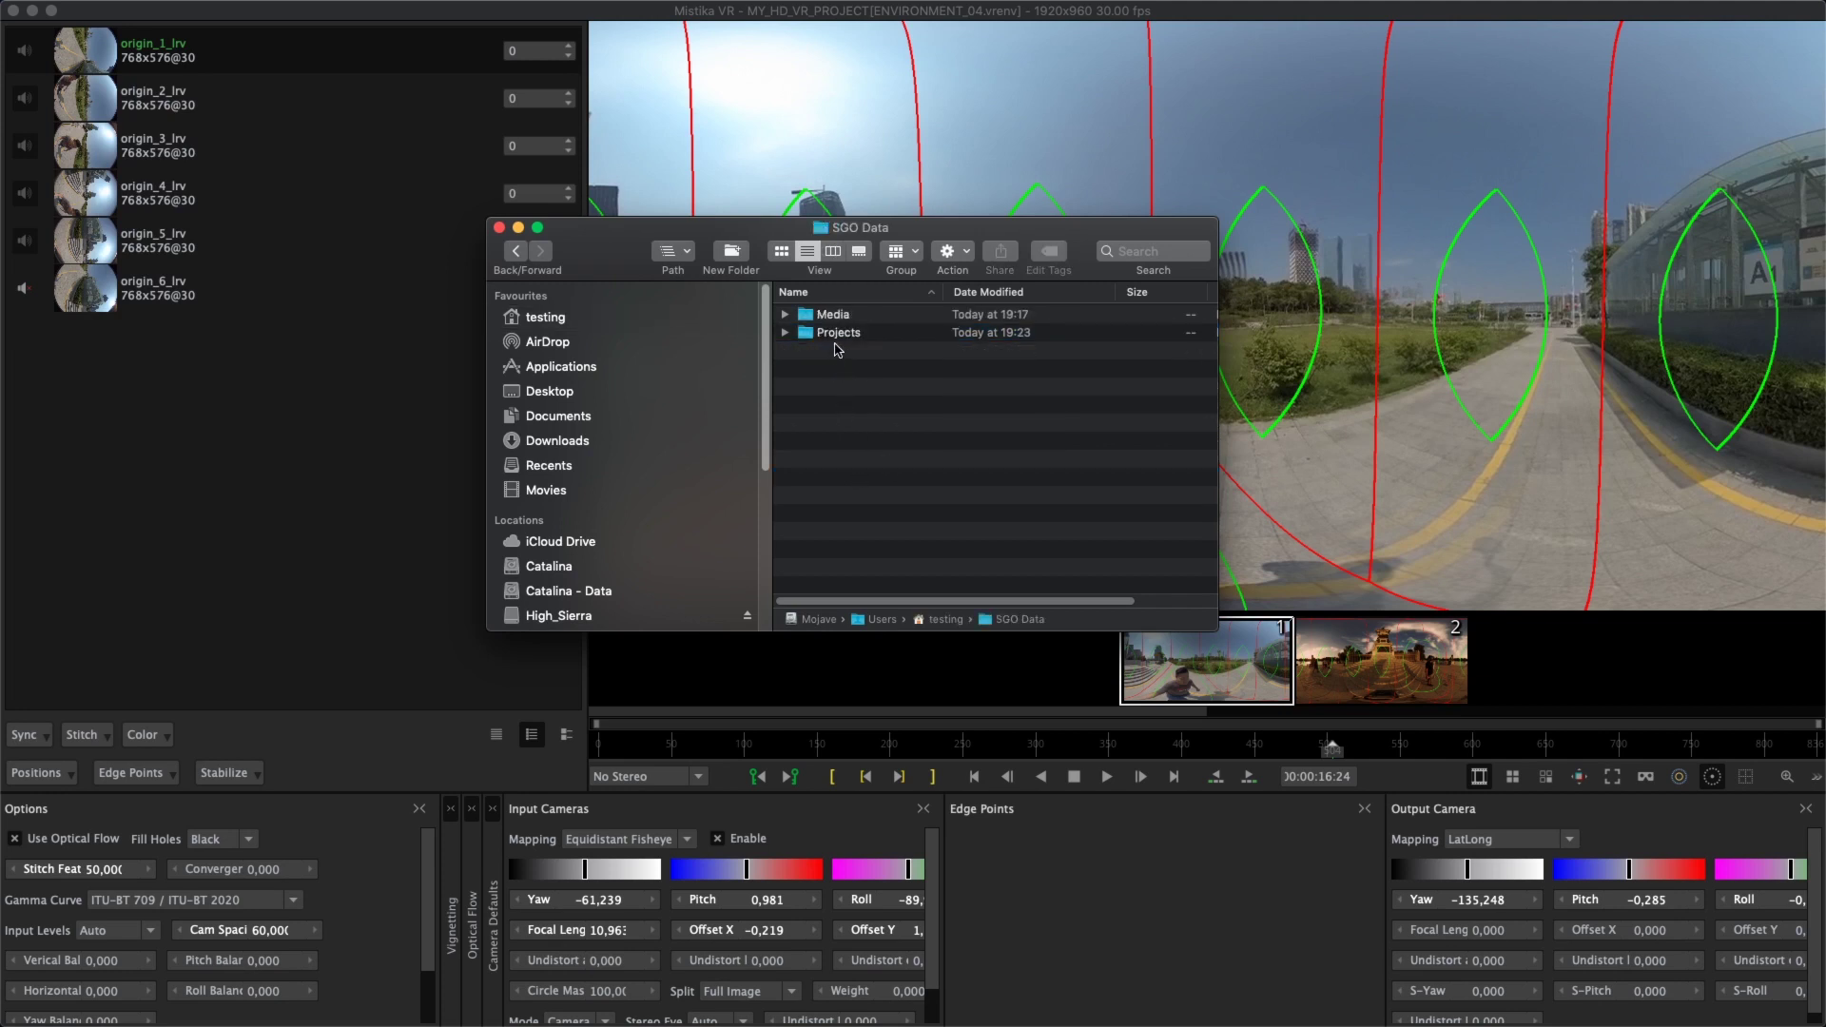
double_click(837, 334)
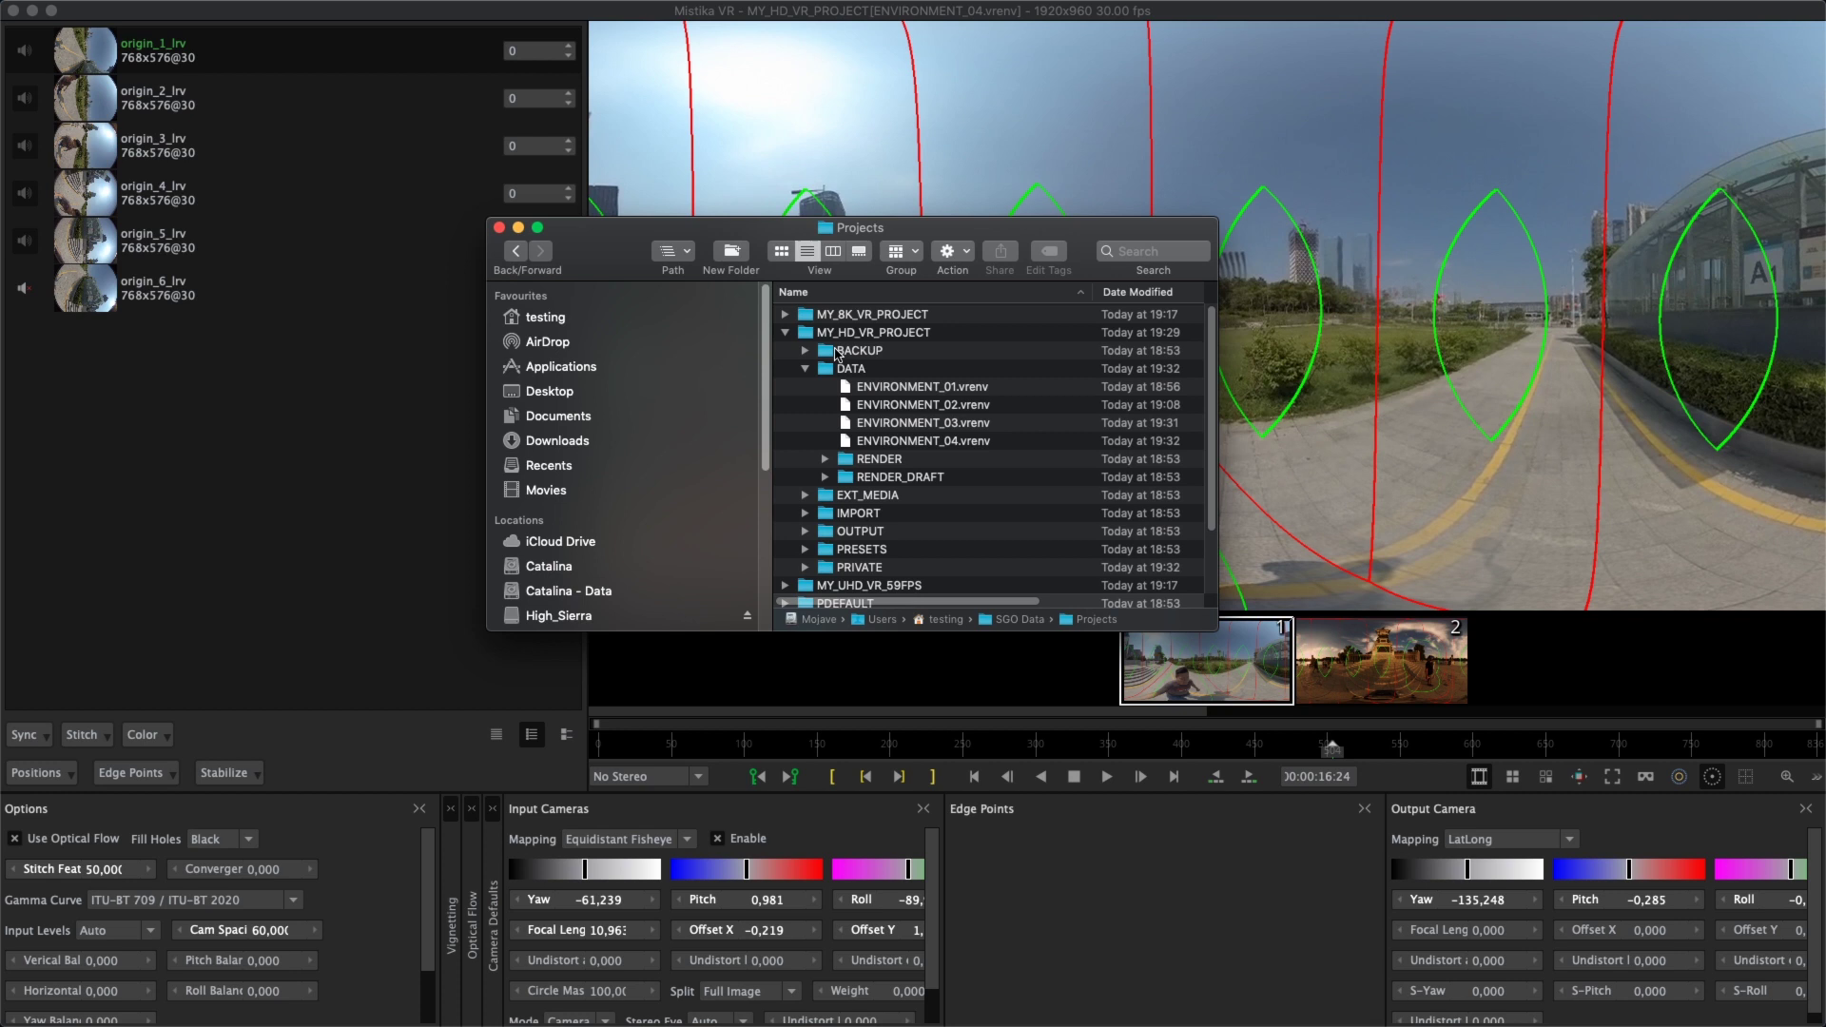
click(842, 340)
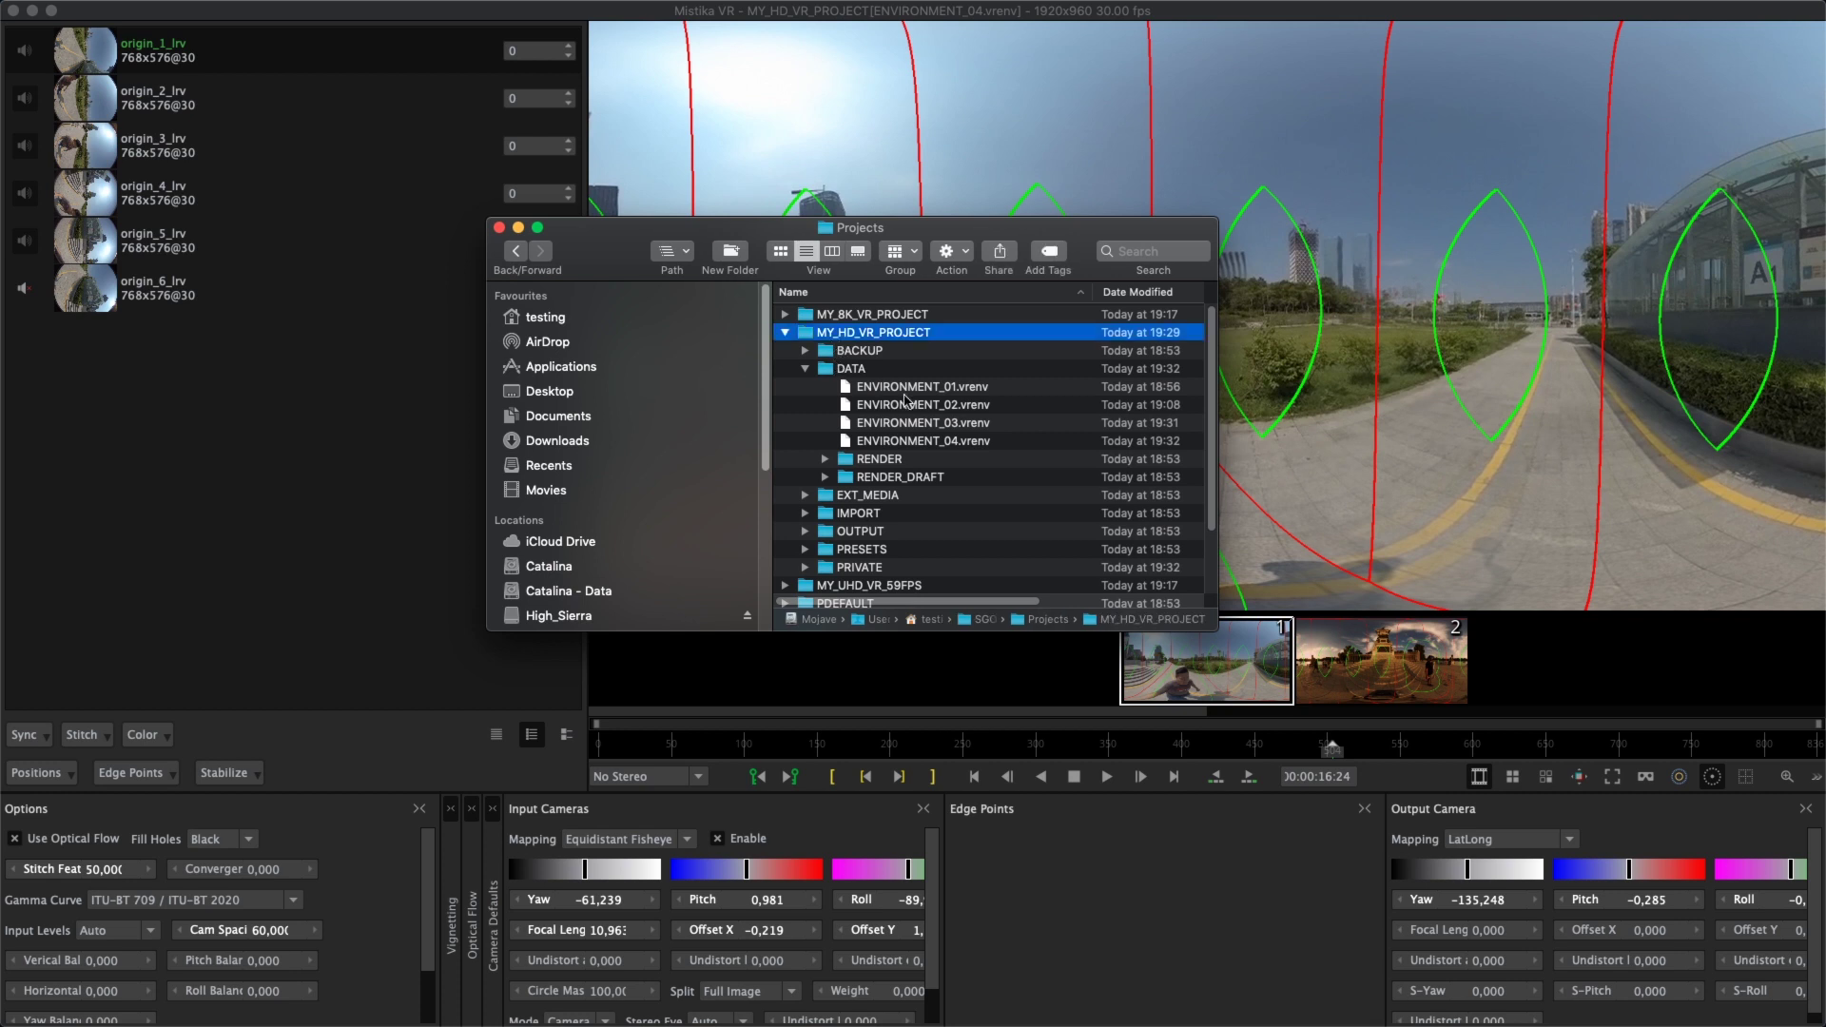
click(932, 442)
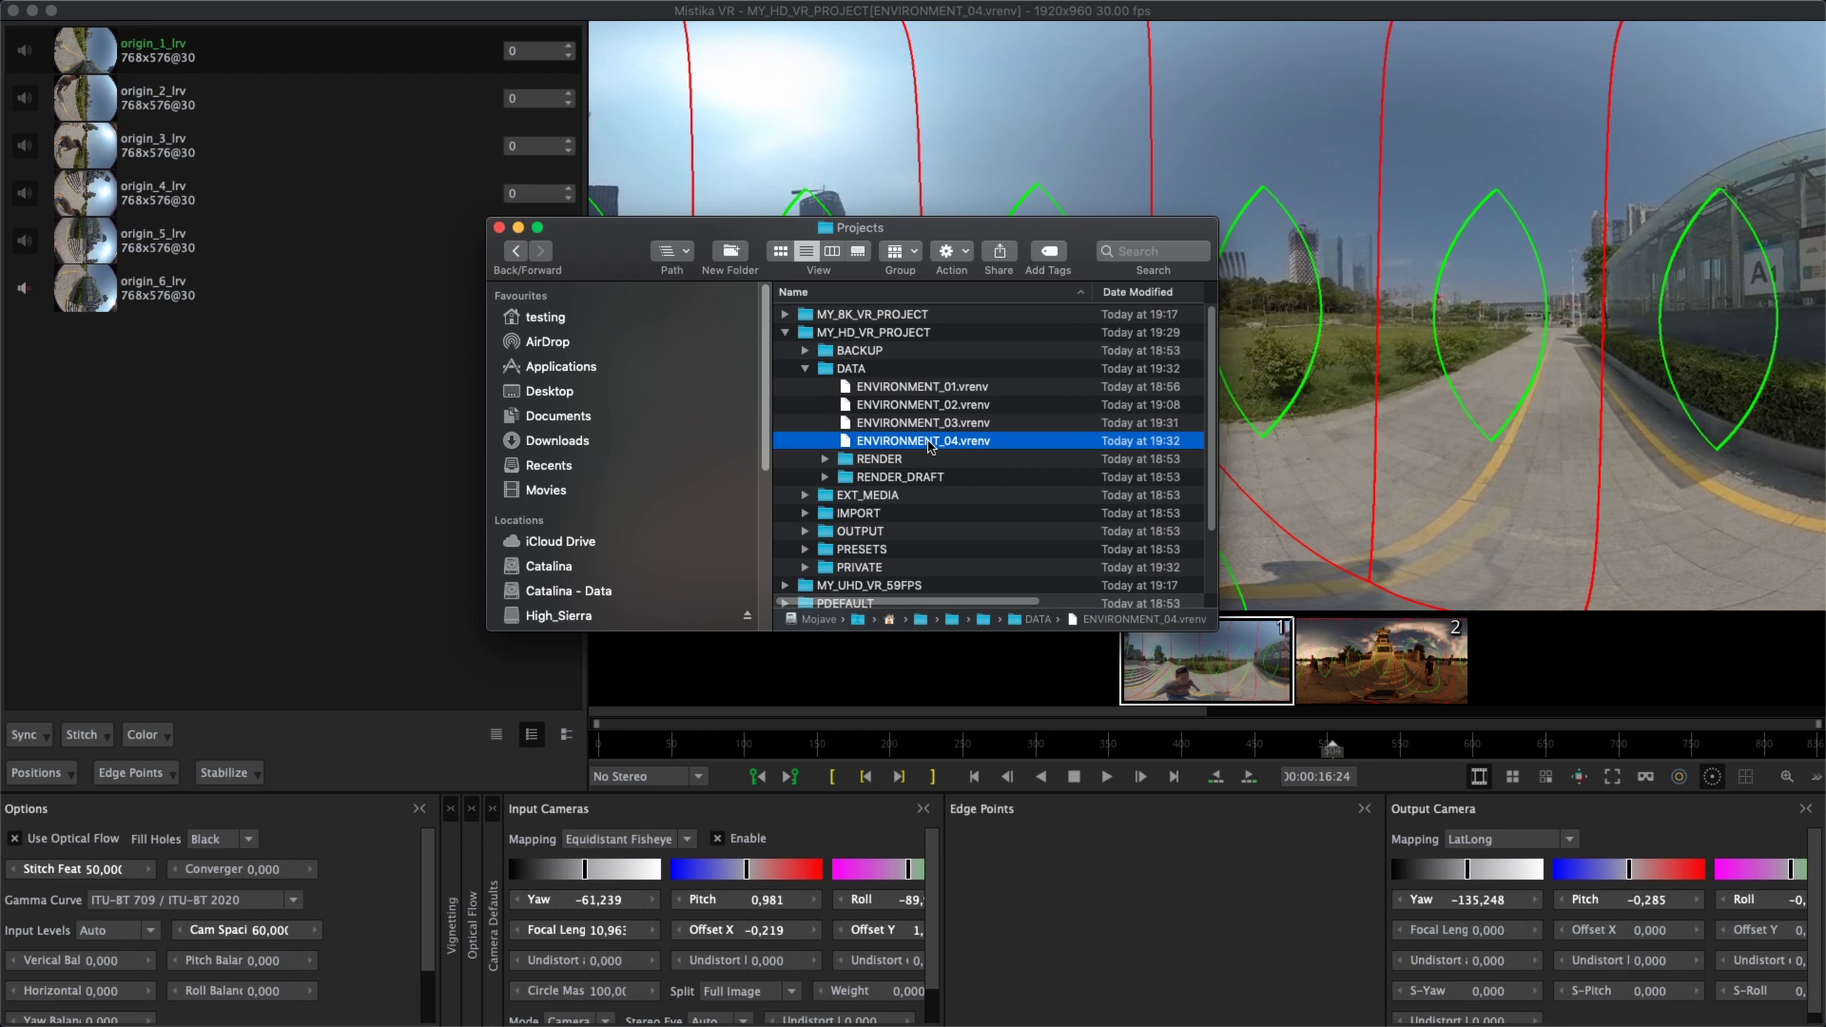
click(786, 333)
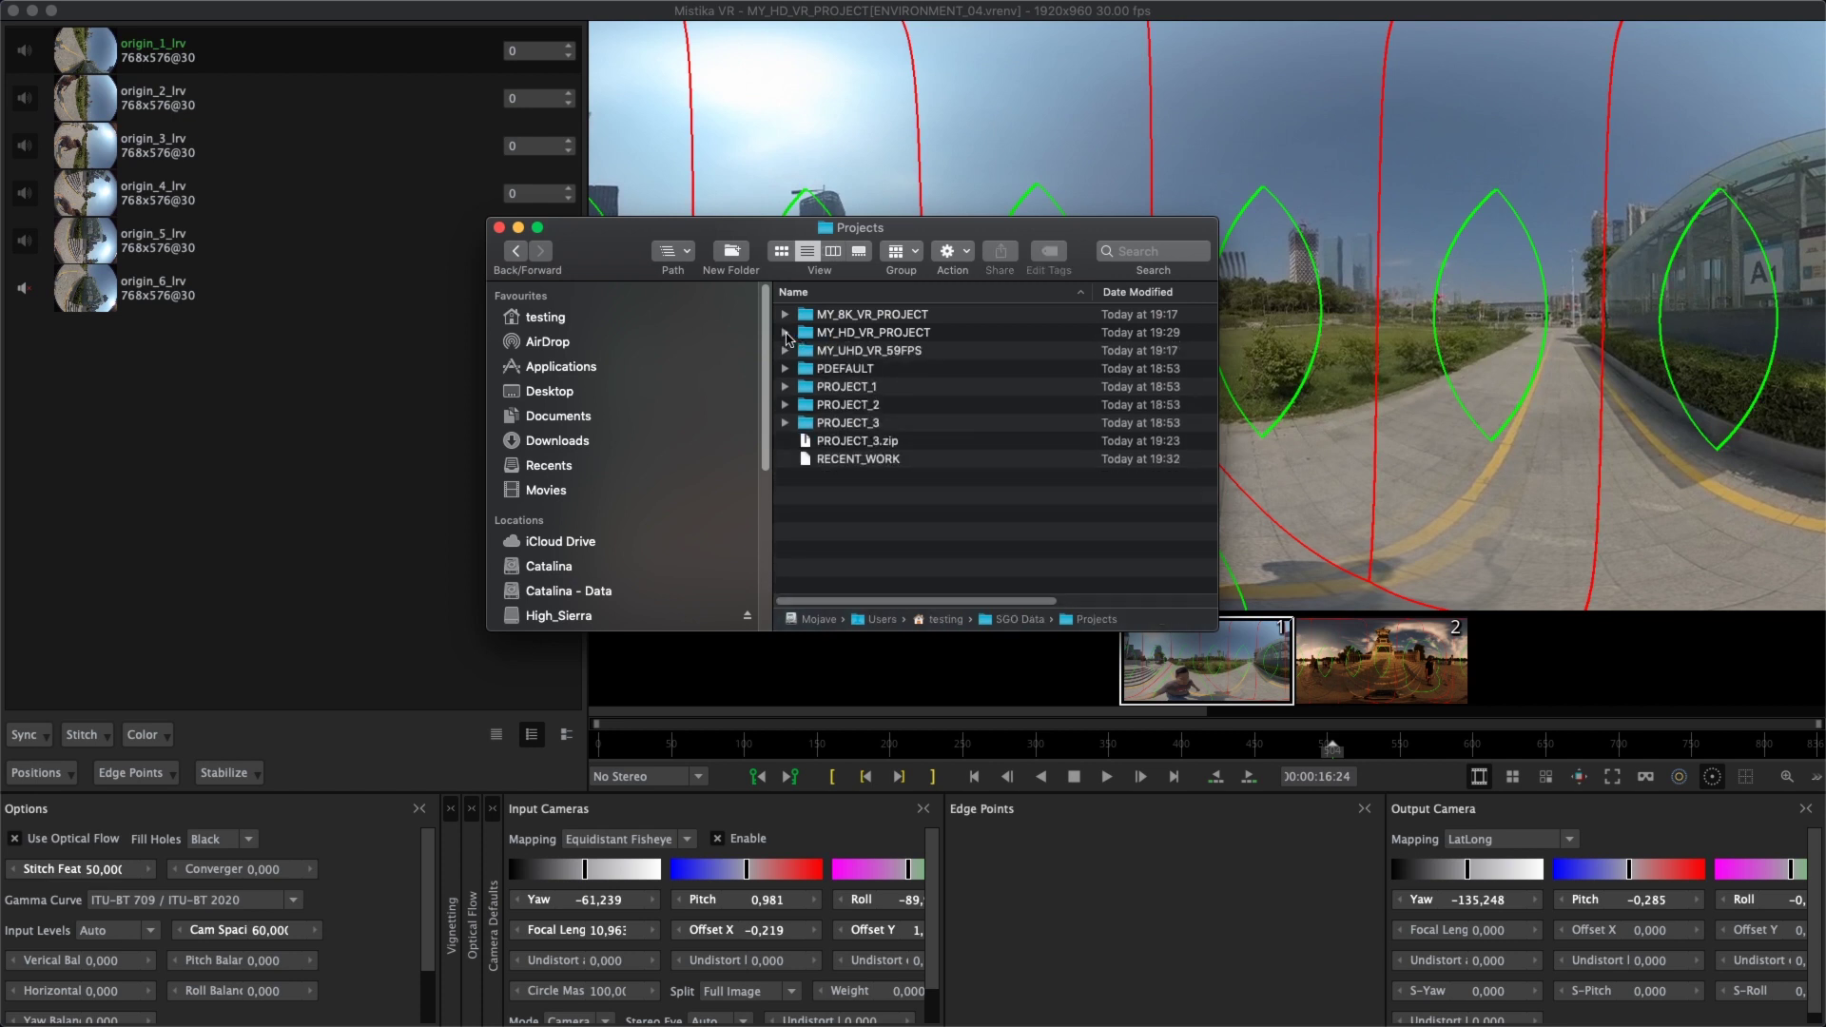
right_click(867, 343)
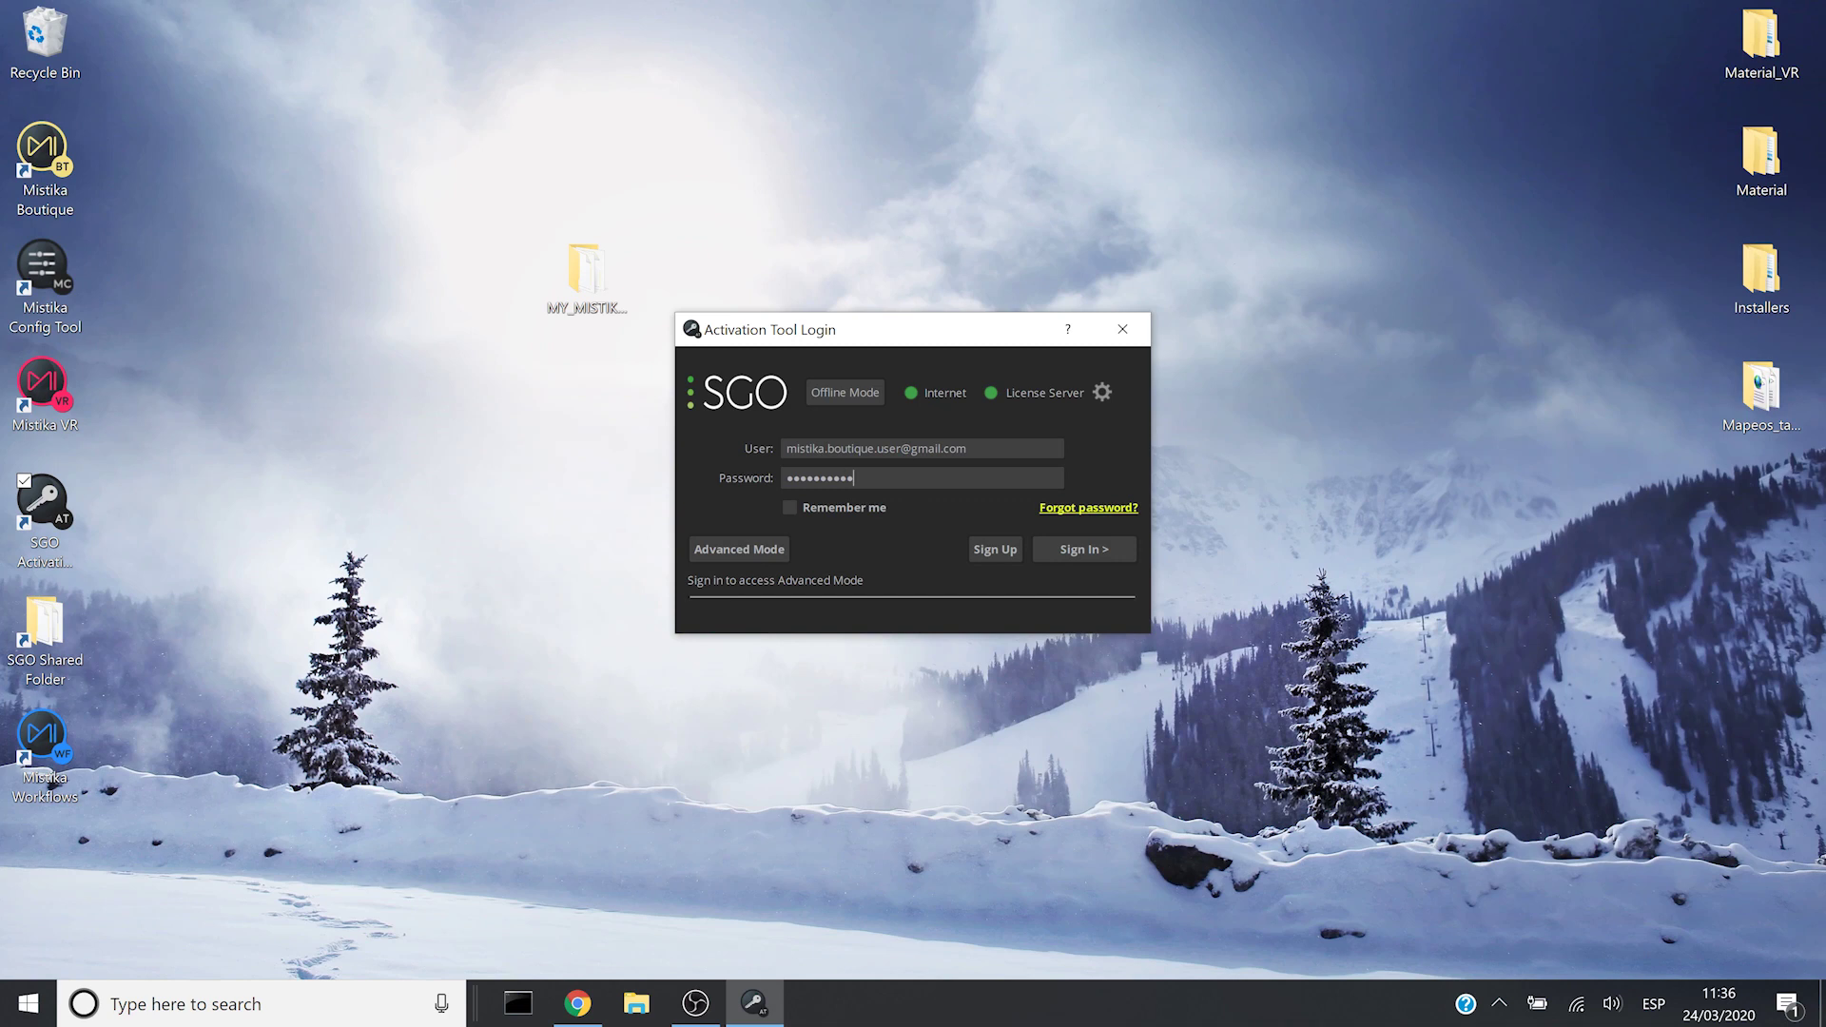
Sign in to the licence account with Remember me on, then enter Advanced Mode.
click(848, 507)
click(1096, 550)
click(712, 548)
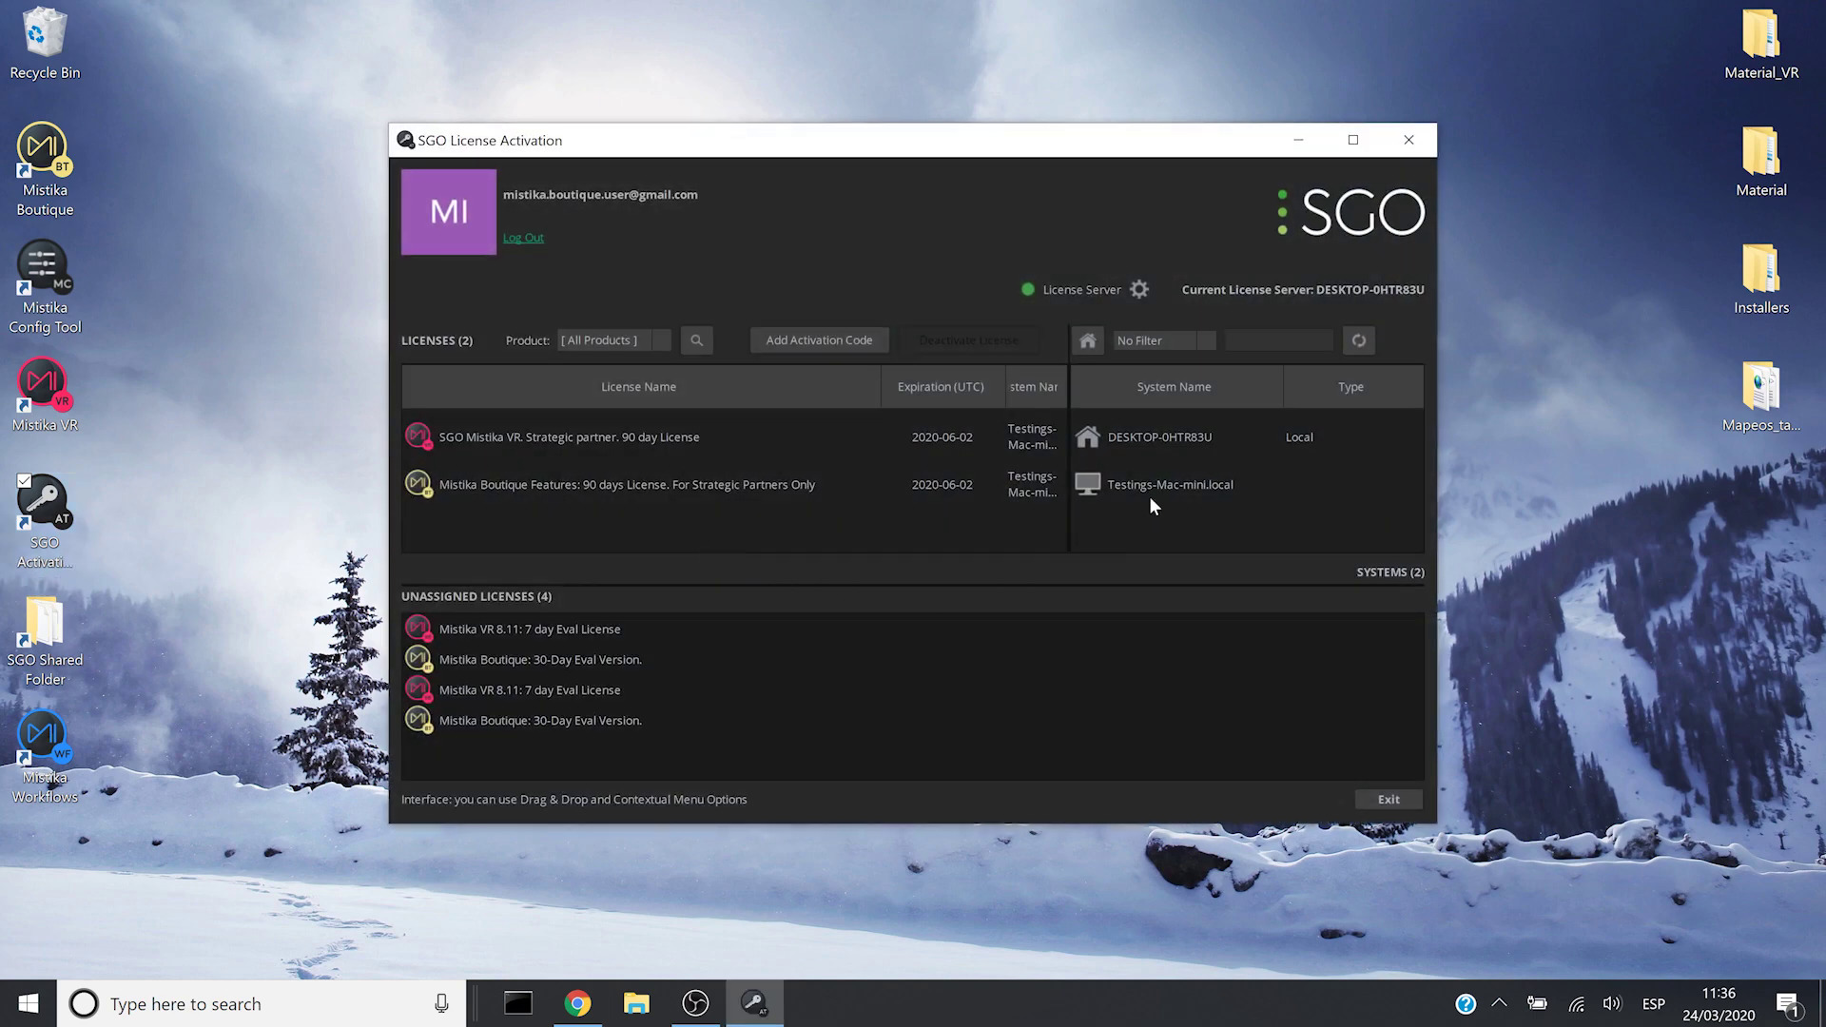
Move the Mistika Boutique licence from Testings-Mac-mini.local to DESKTOP-0HTR83U.
click(1140, 447)
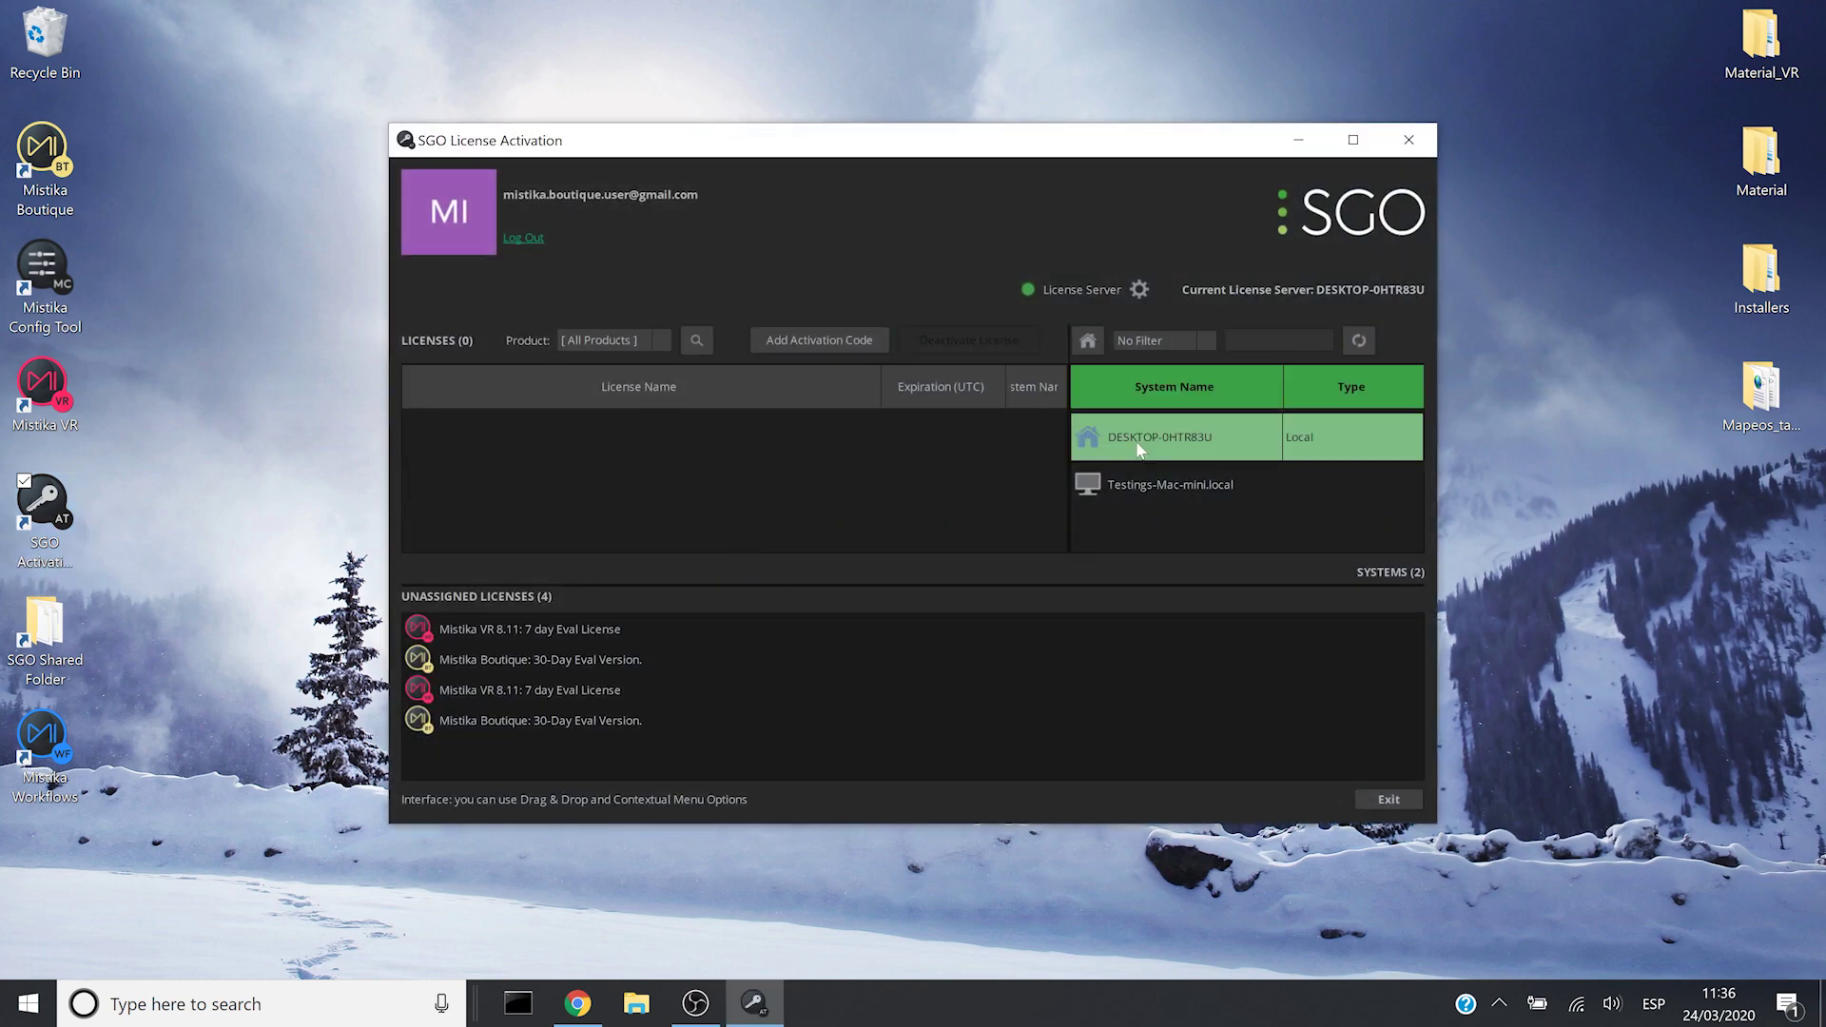
click(1133, 485)
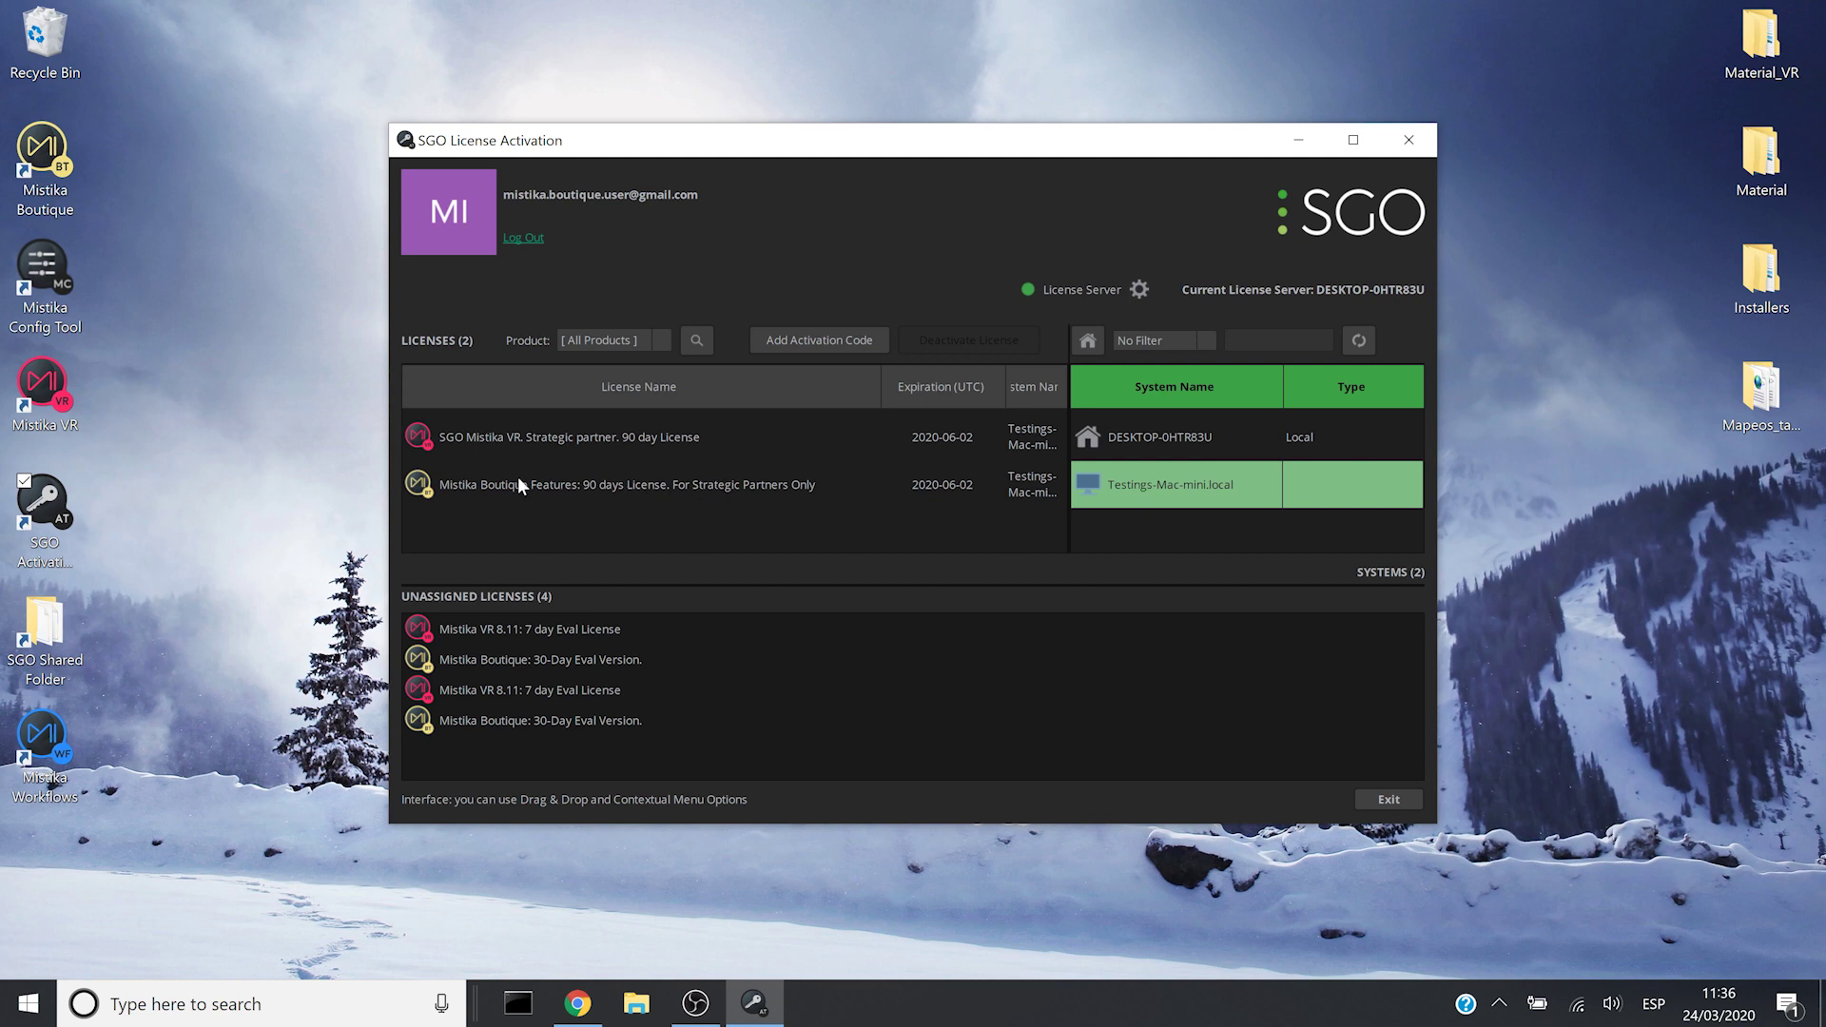
drag(520, 485, 1106, 434)
click(1082, 552)
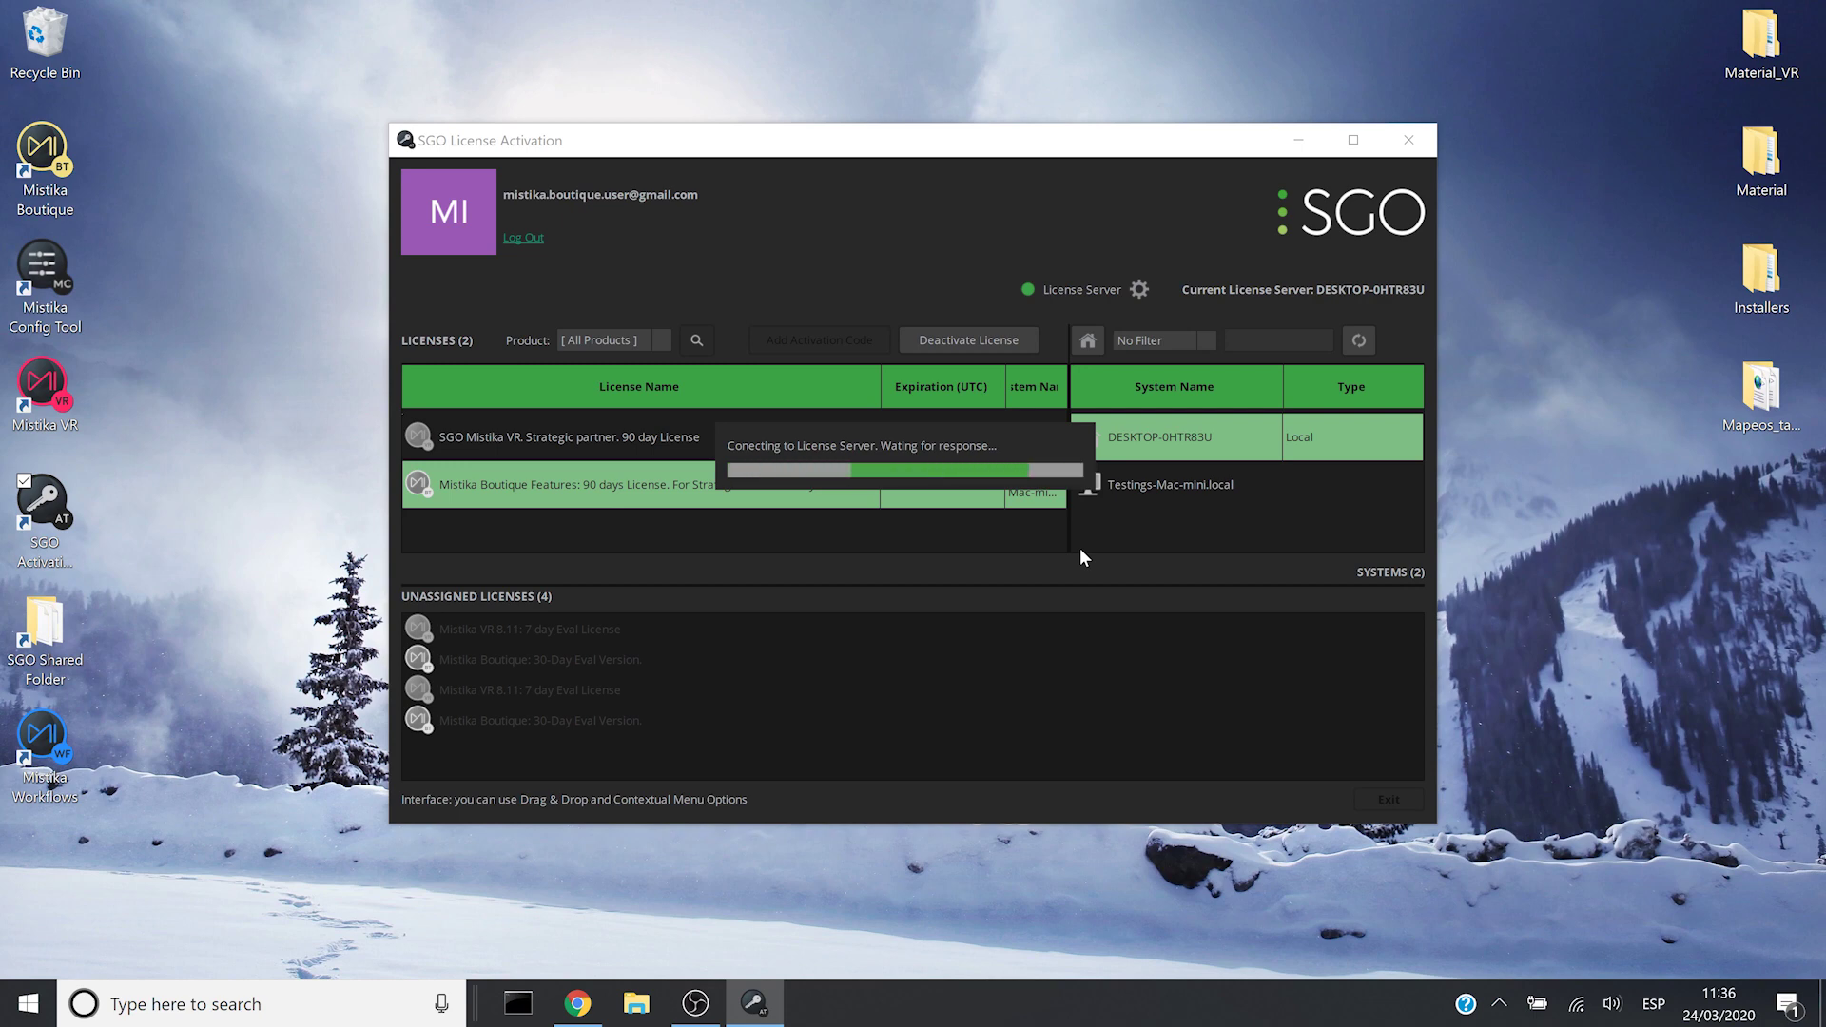
Move the Mistika VR licence to DESKTOP-0HTR83U and review the local system's licences.
click(1132, 445)
click(1127, 481)
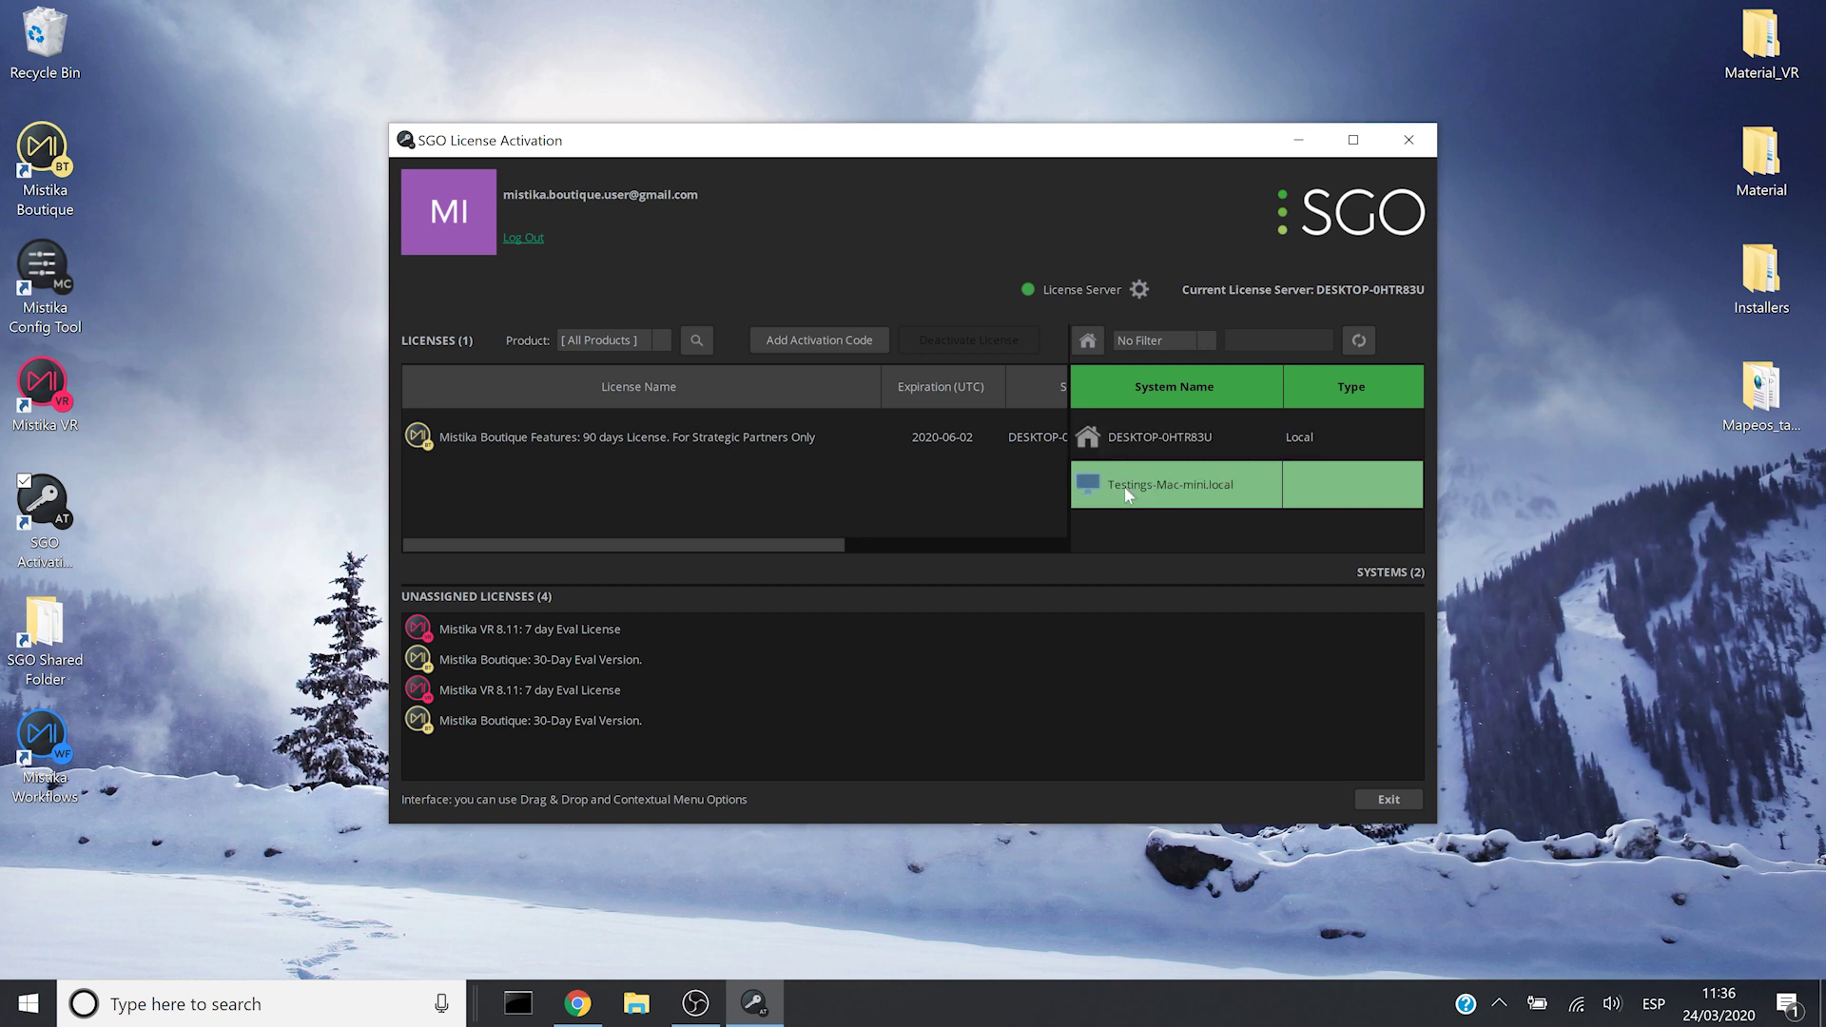
drag(528, 443, 1111, 447)
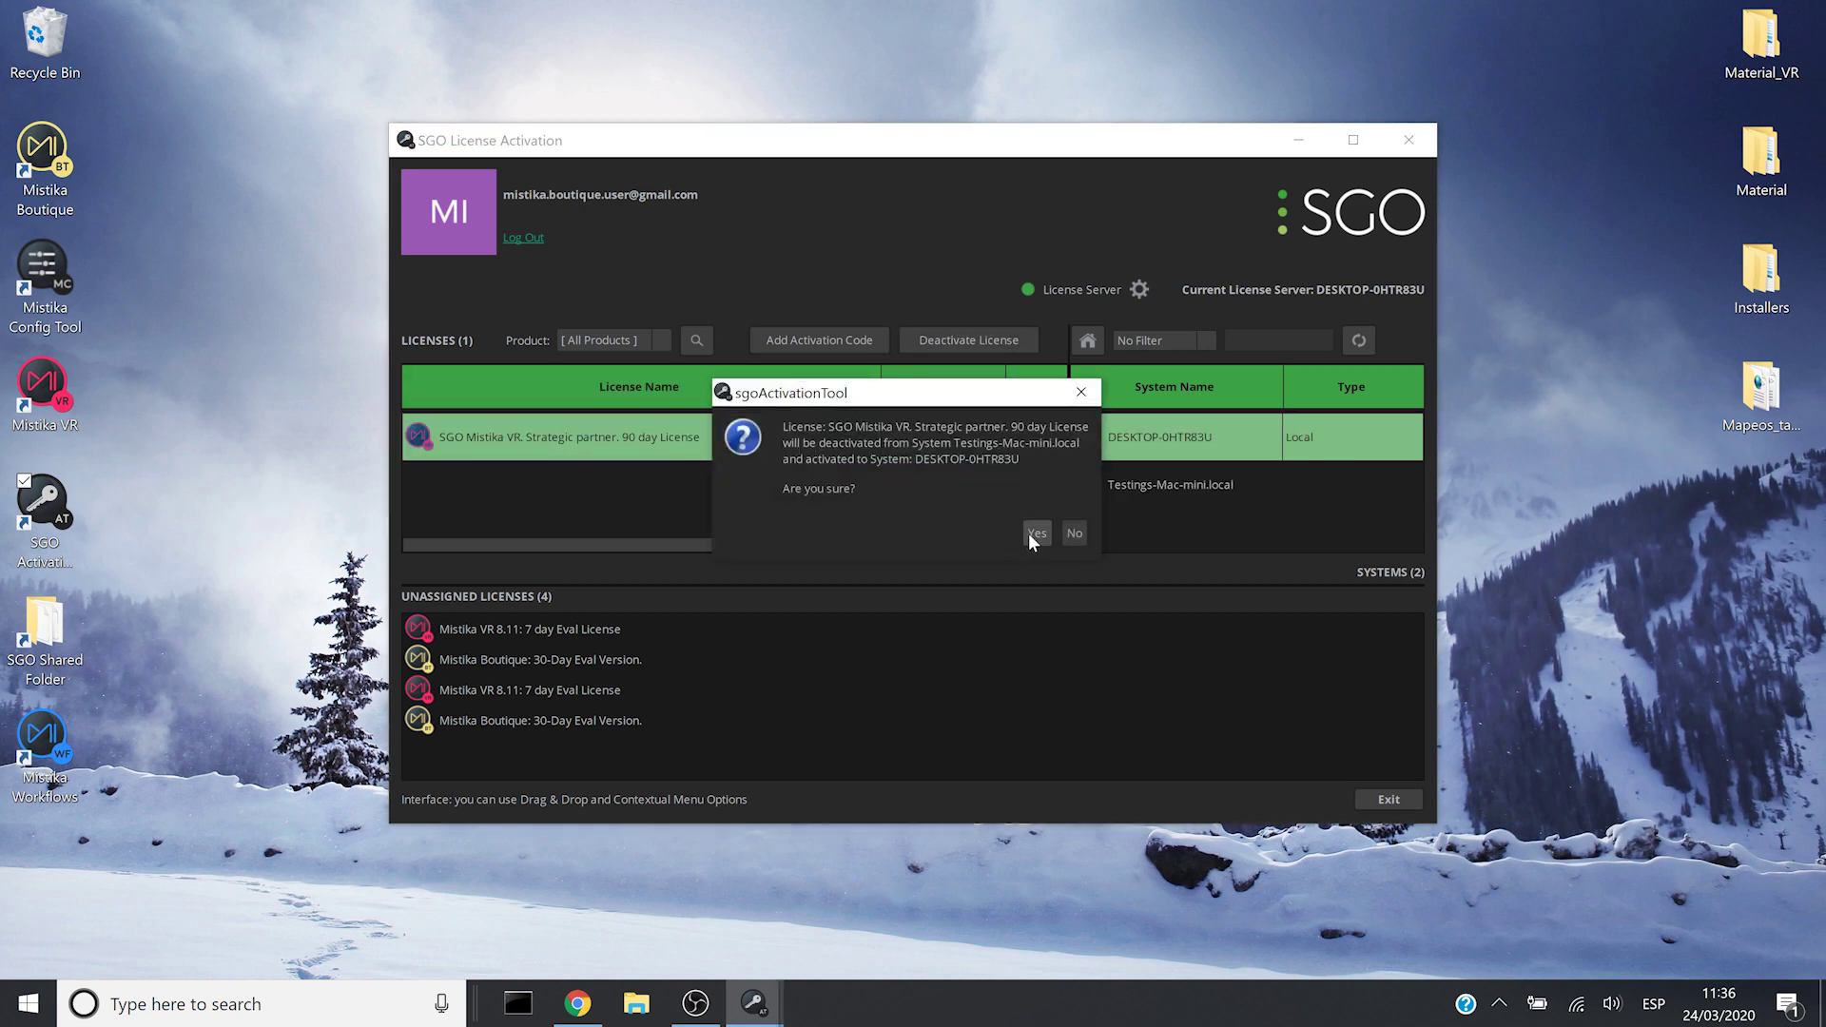
click(1034, 533)
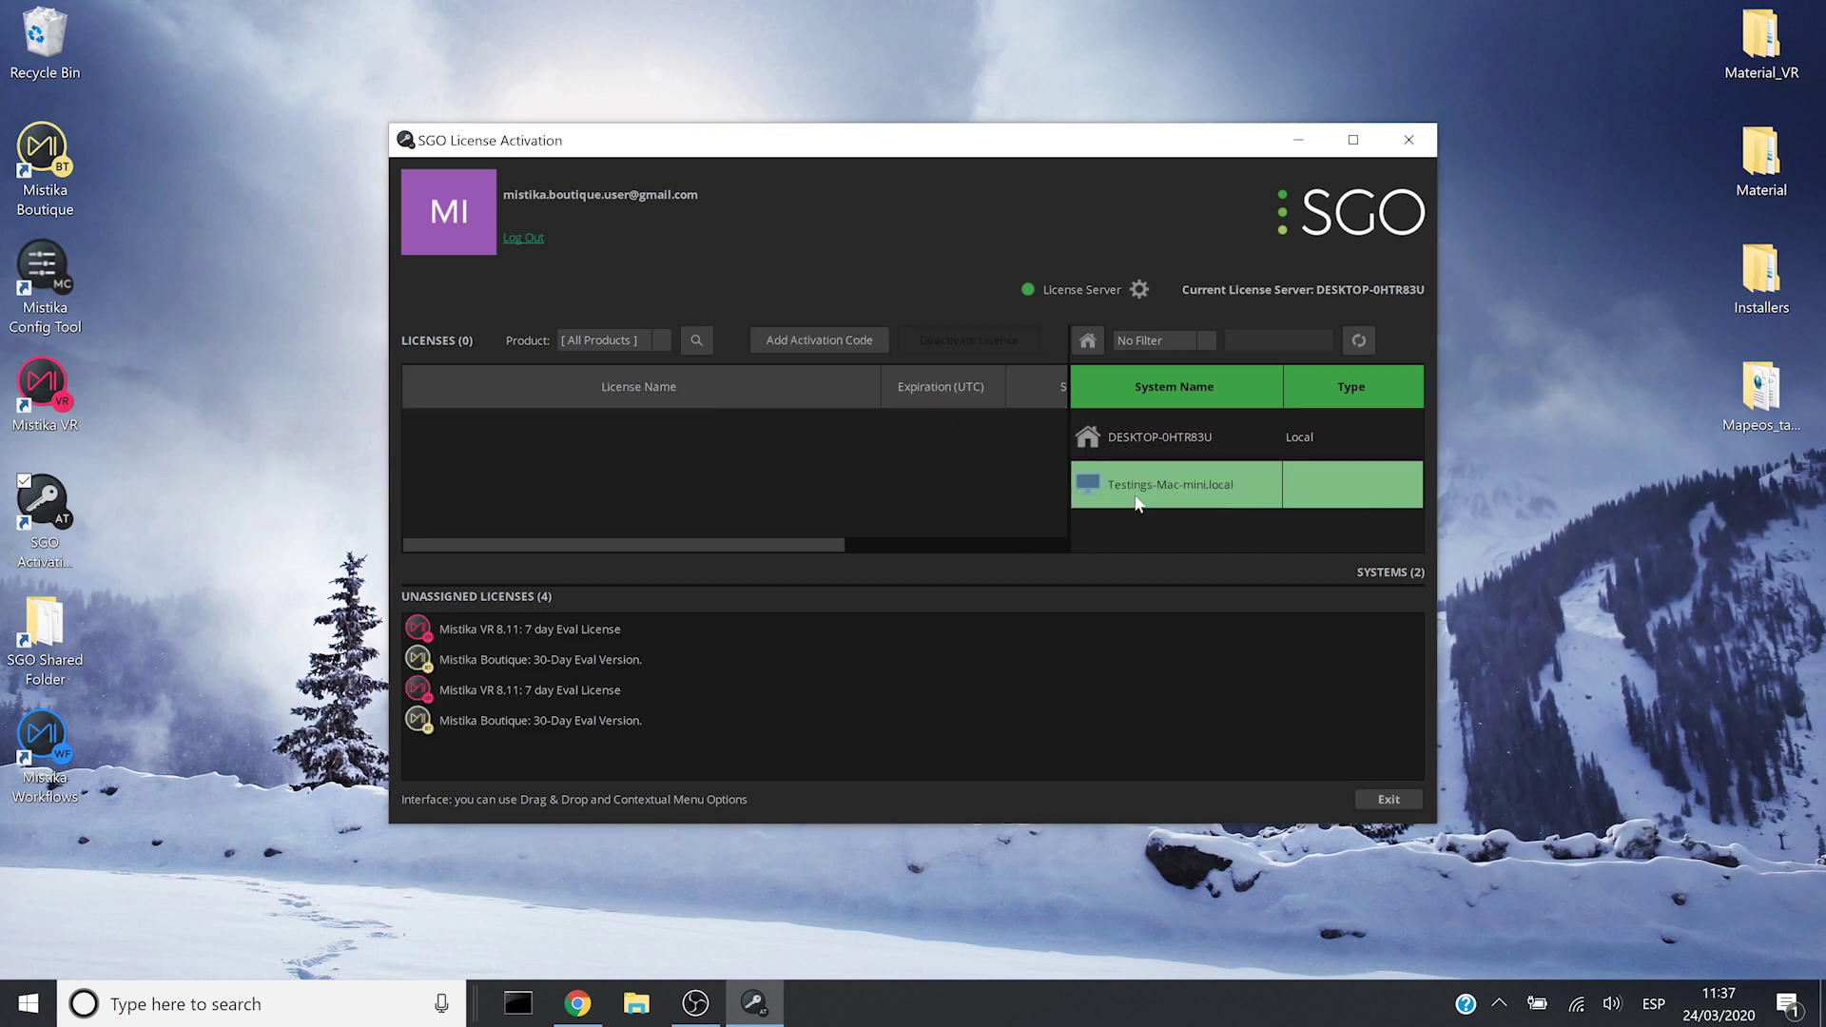
click(1134, 437)
click(772, 442)
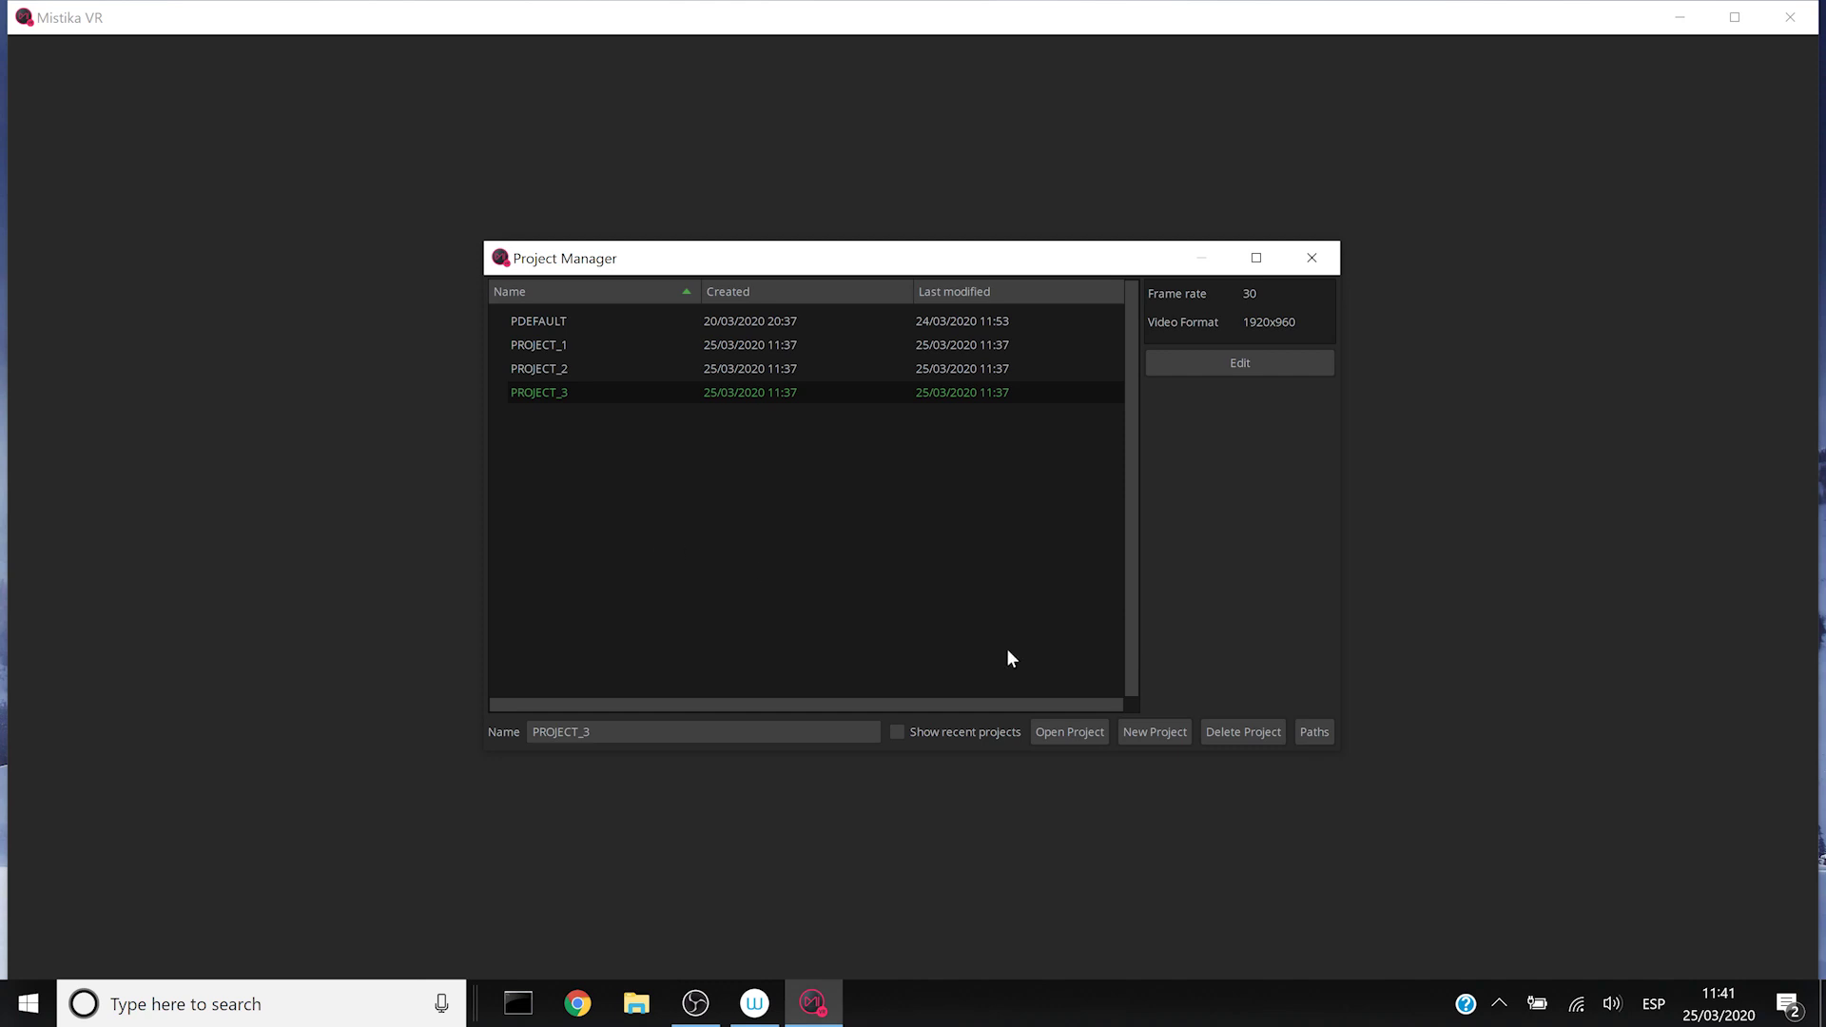
Create a new 1920x960, 30 fps project named MY_PROJECT.
click(1172, 741)
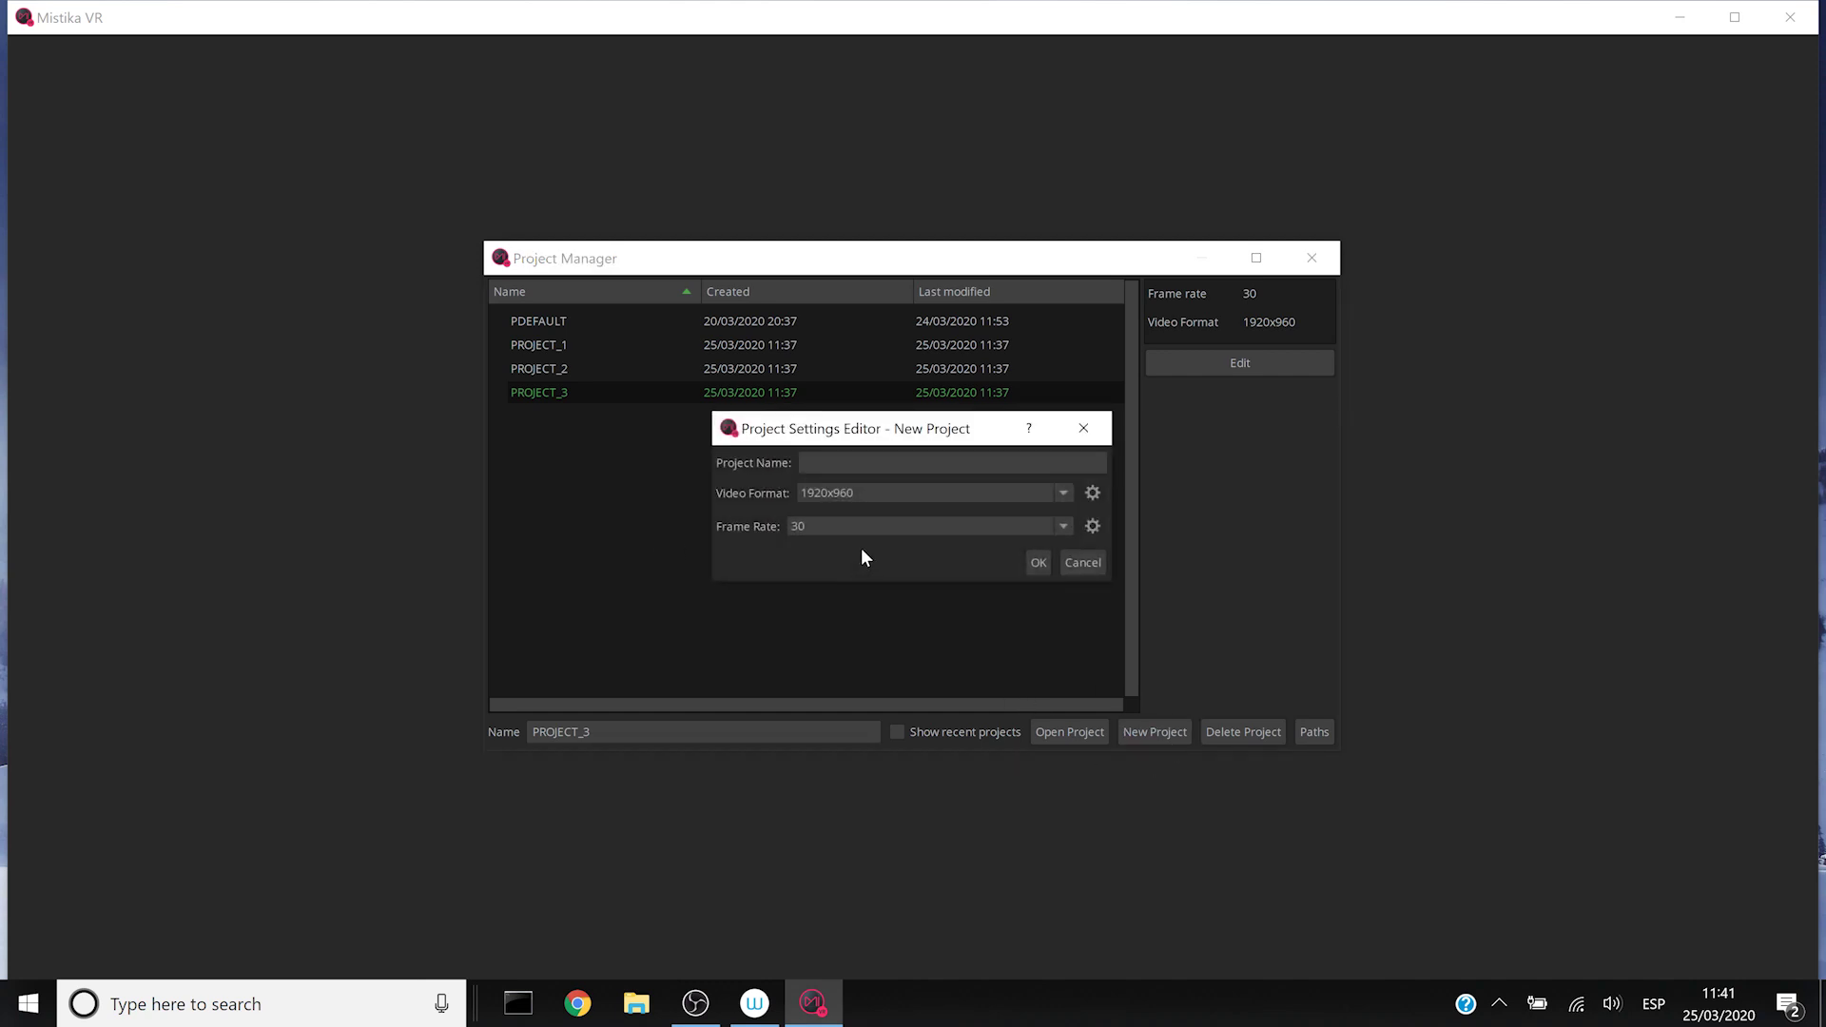
text(MY_PROJECT)
key(Return)
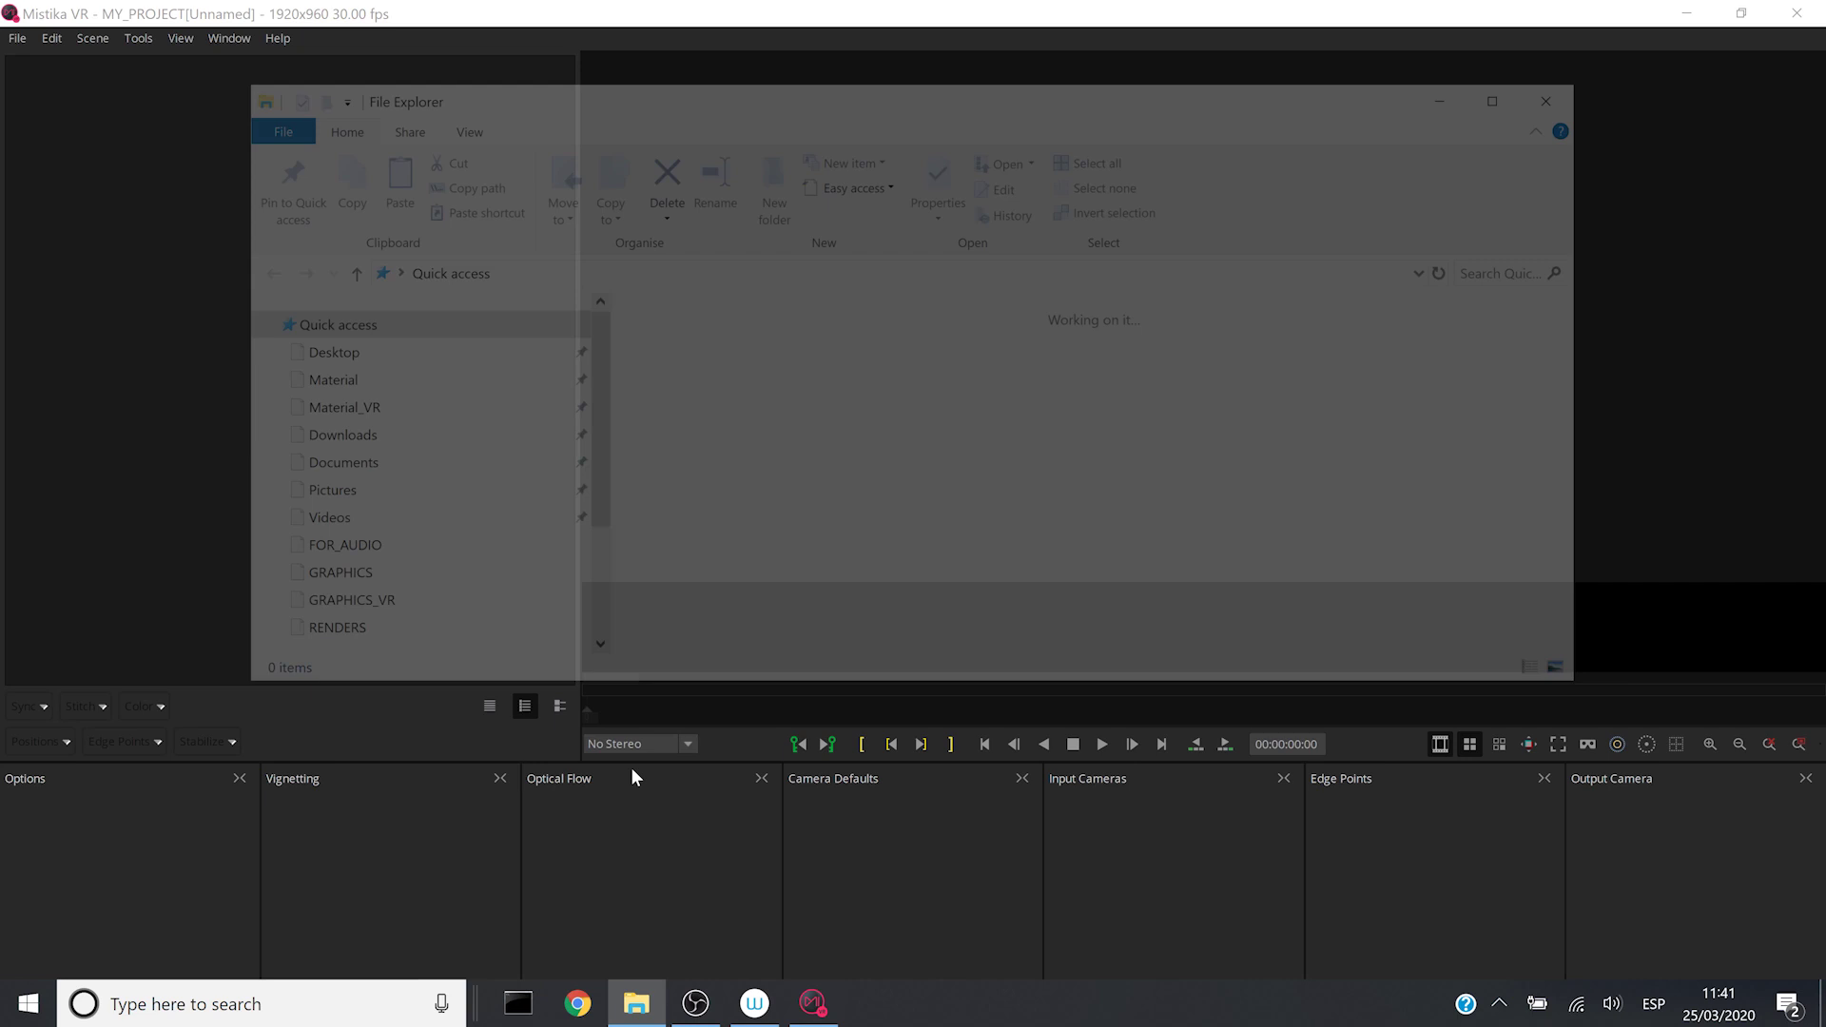
Import origin_0 to origin_5 from Desktop > Material_VR > RETIRO_ST as a camera stack.
click(343, 352)
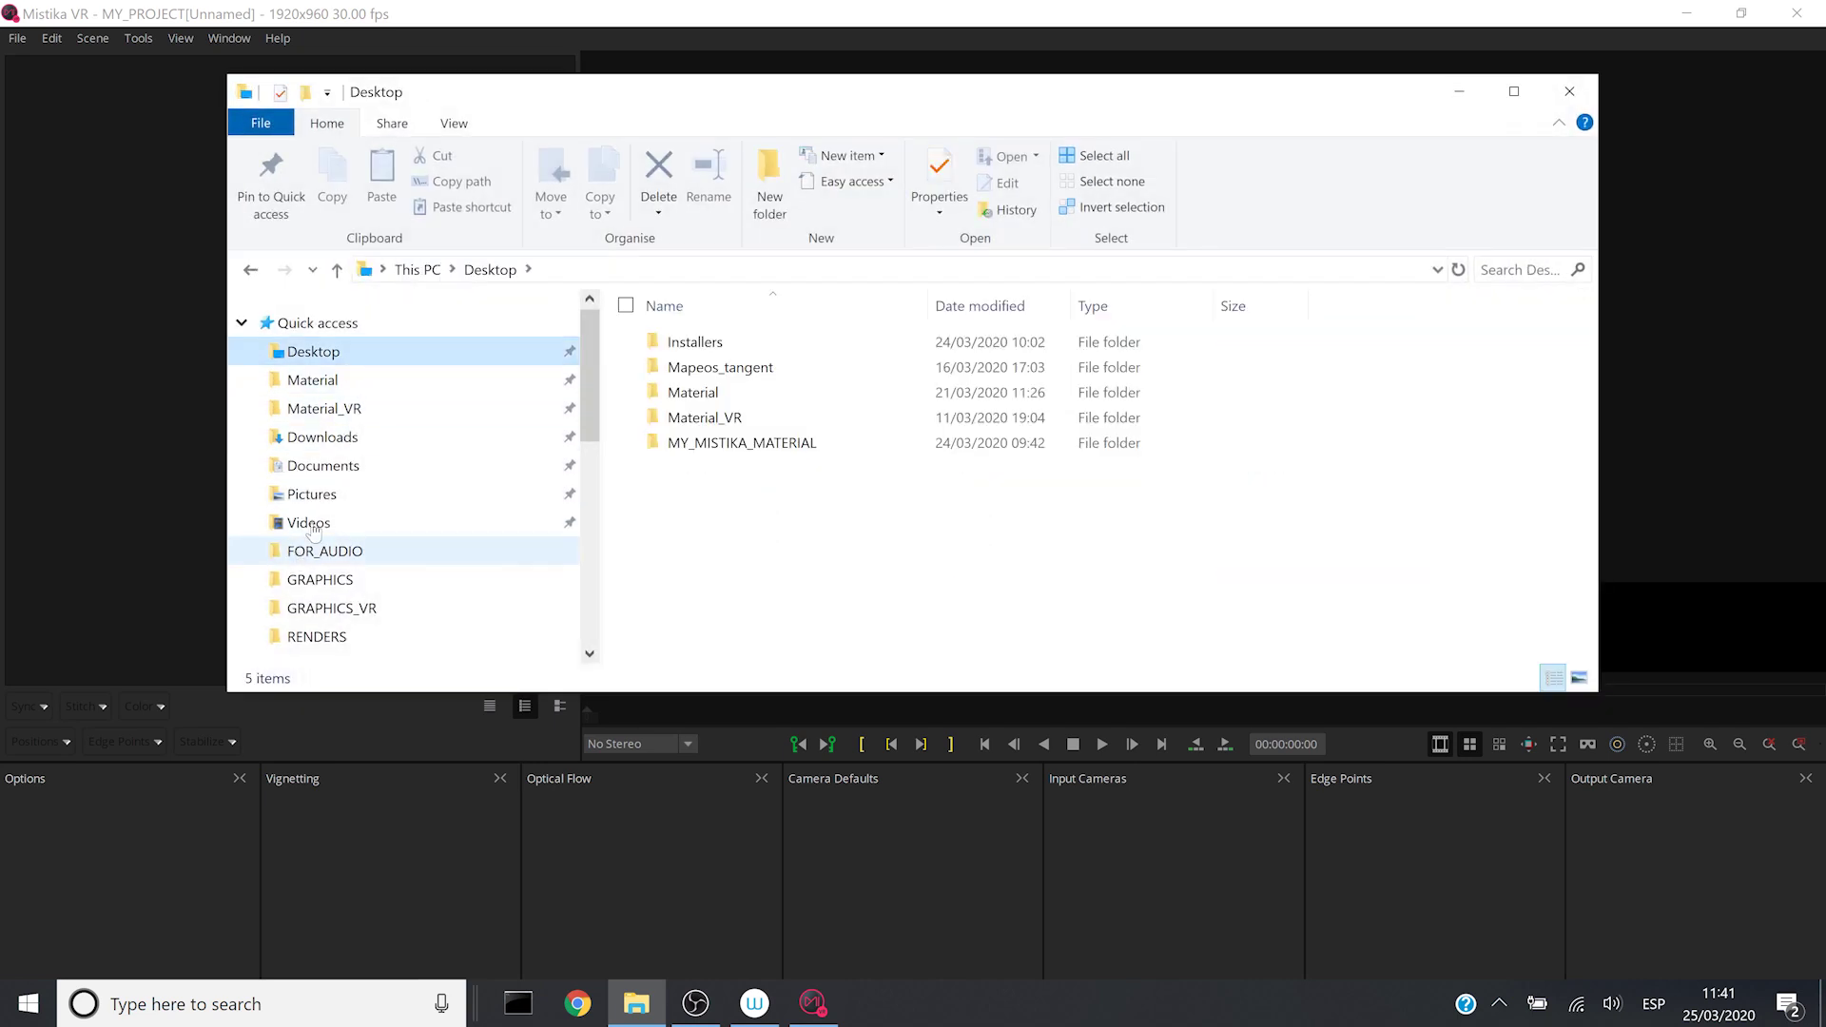
double_click(759, 417)
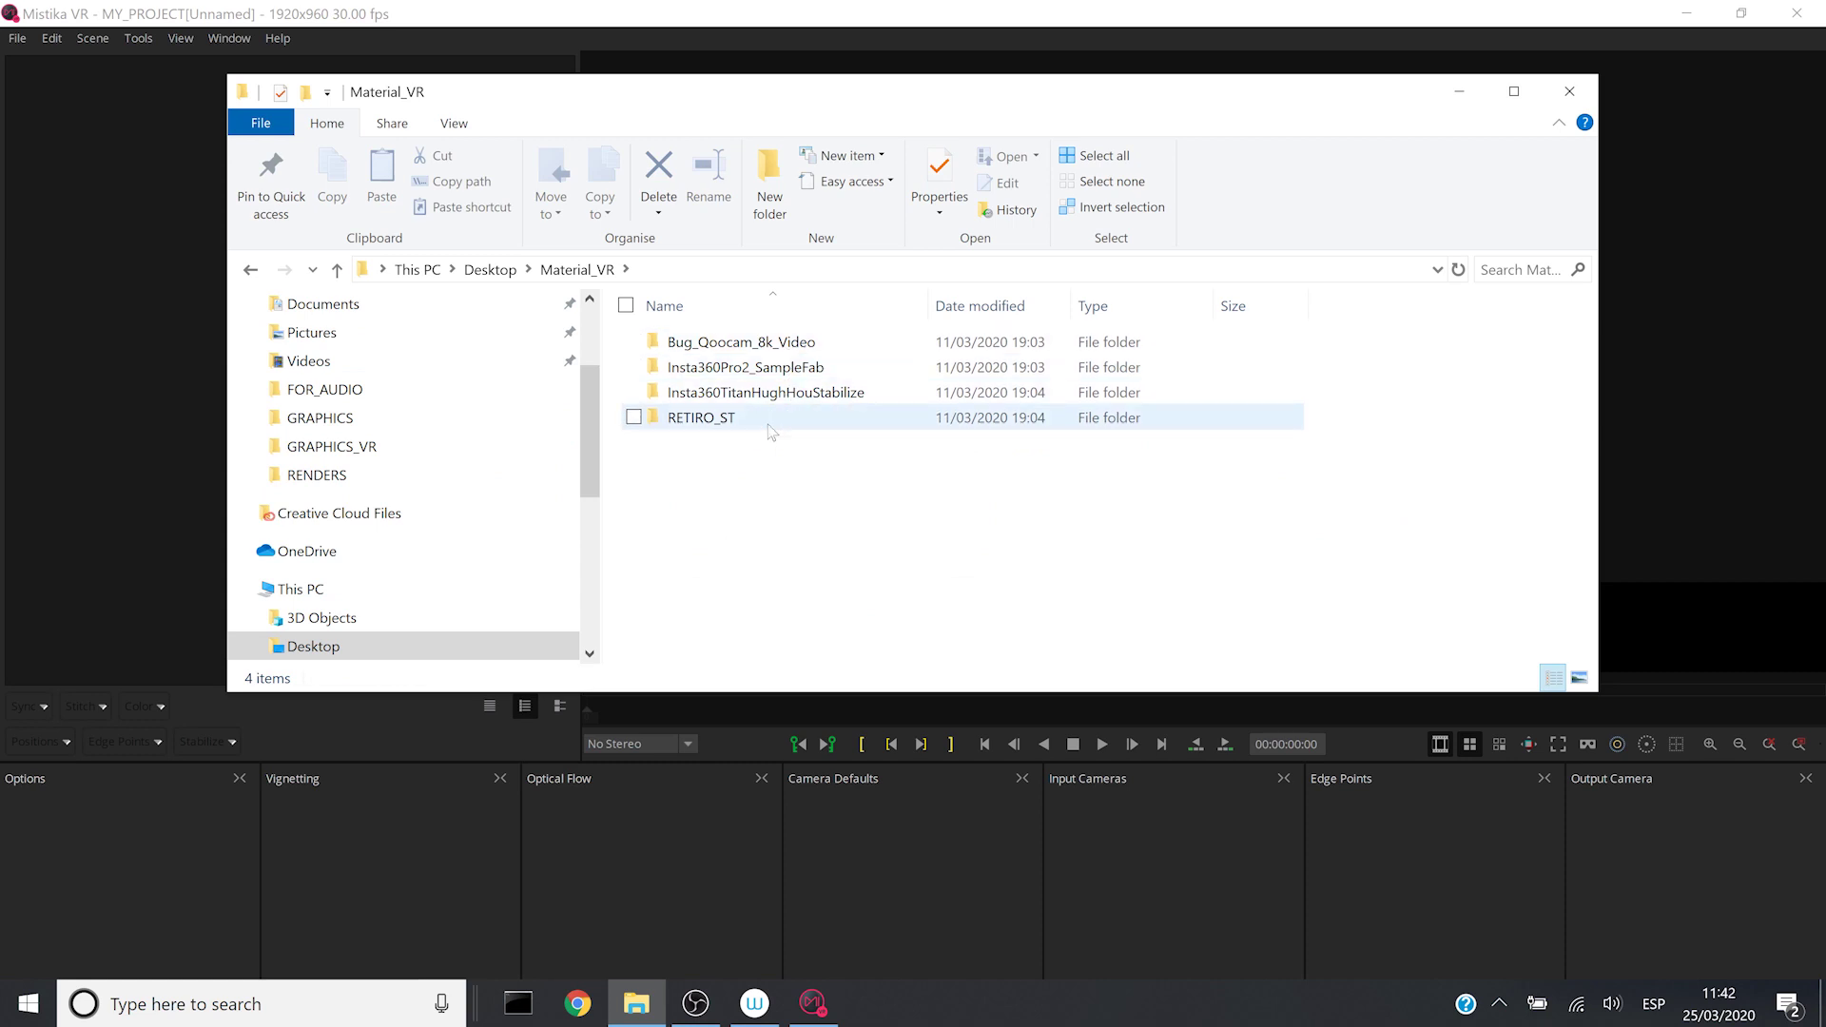
double_click(768, 425)
click(1054, 421)
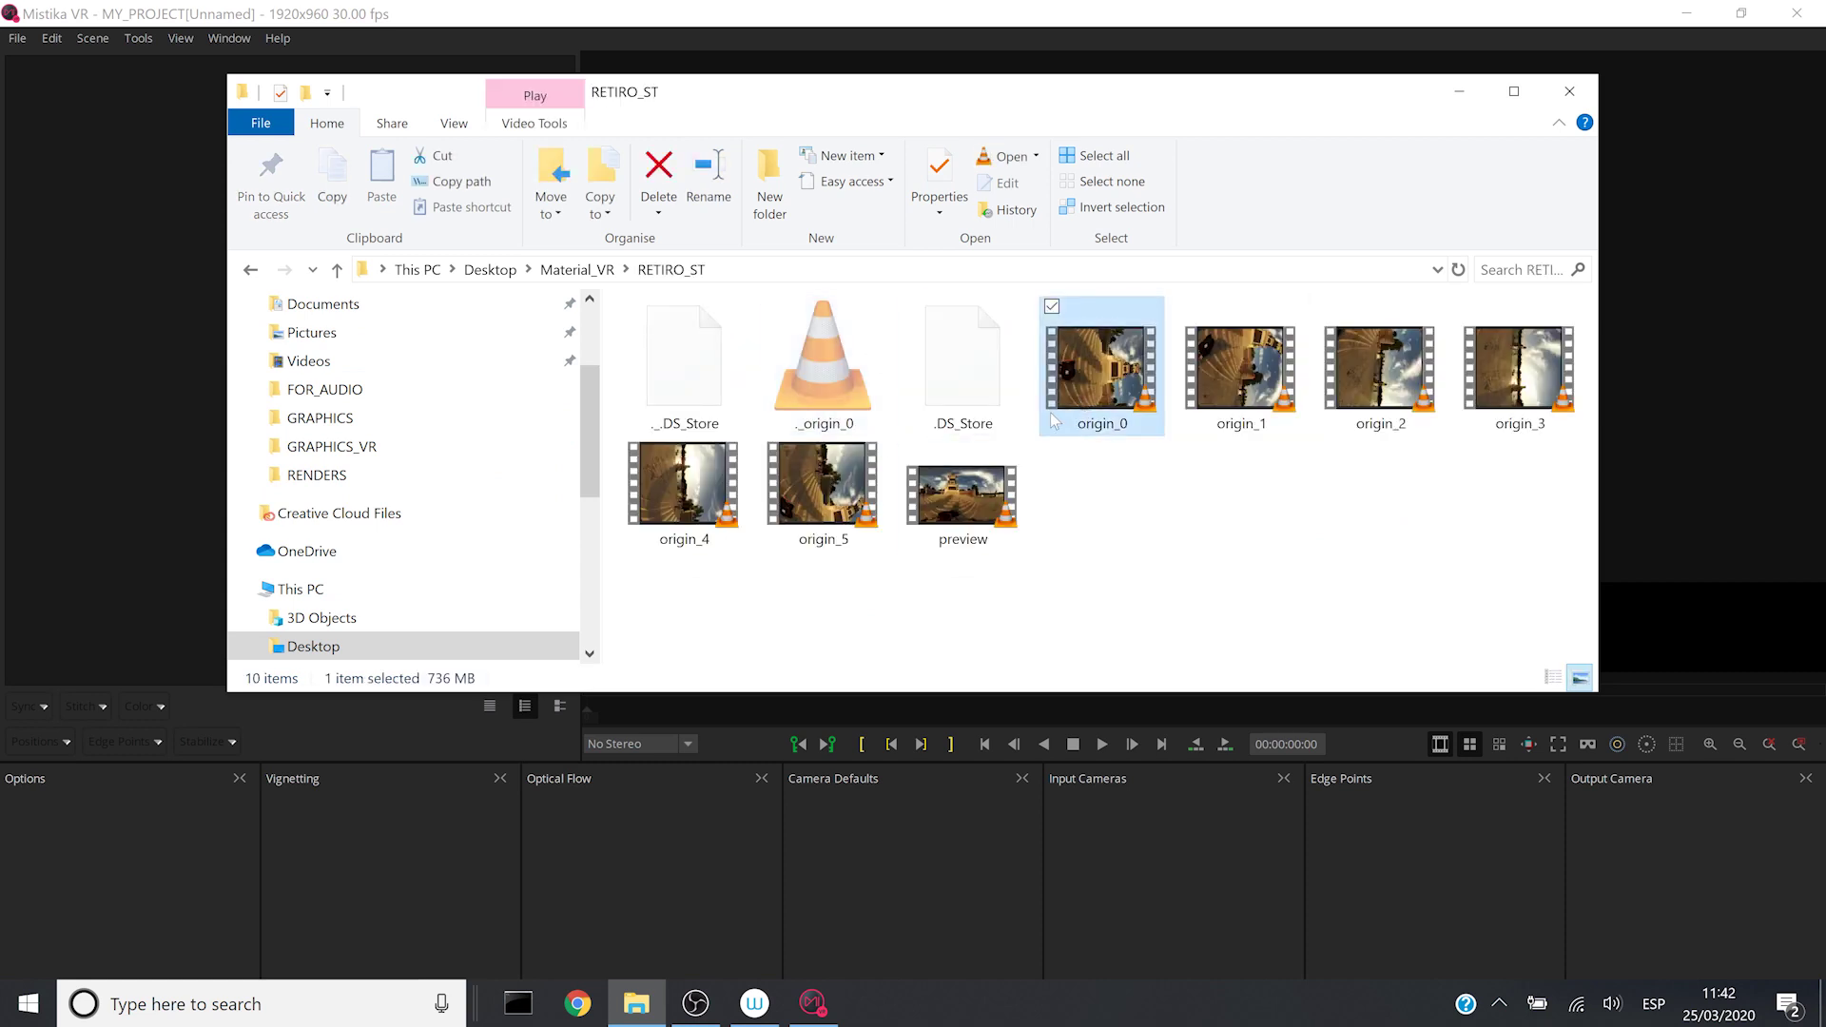
shift+click(842, 487)
drag(815, 497, 127, 327)
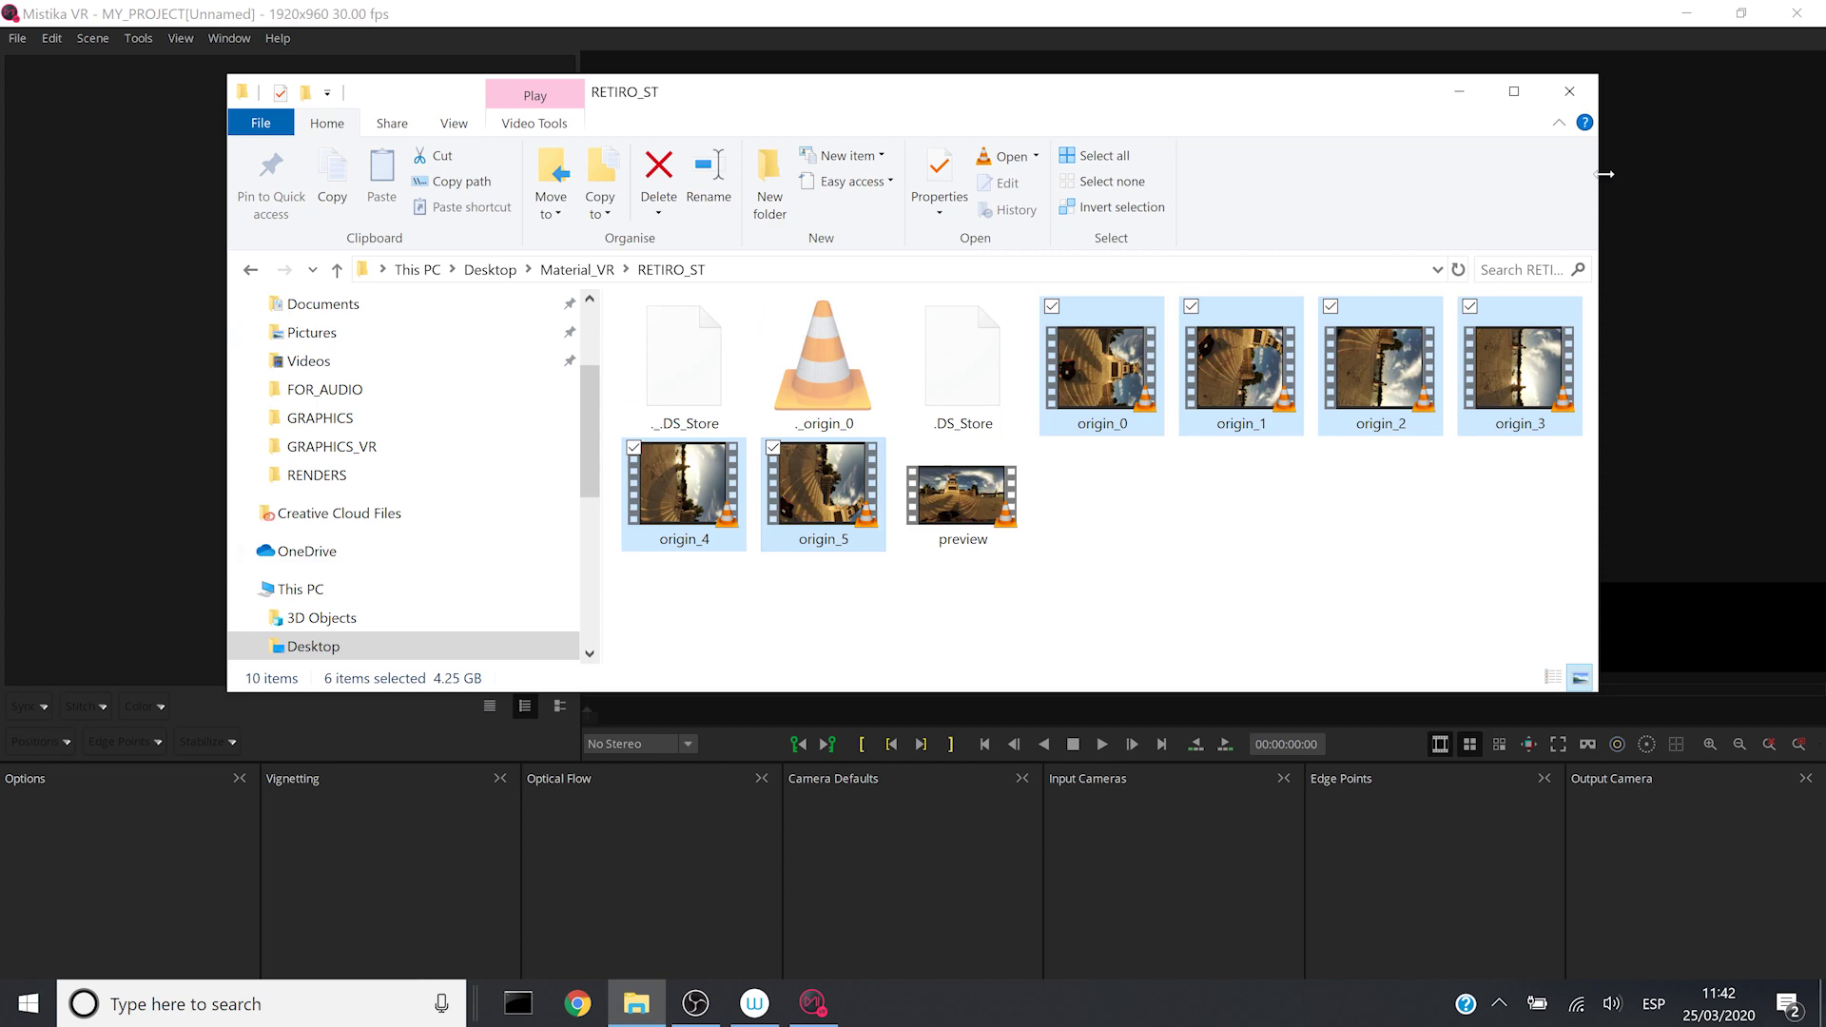
click(1459, 91)
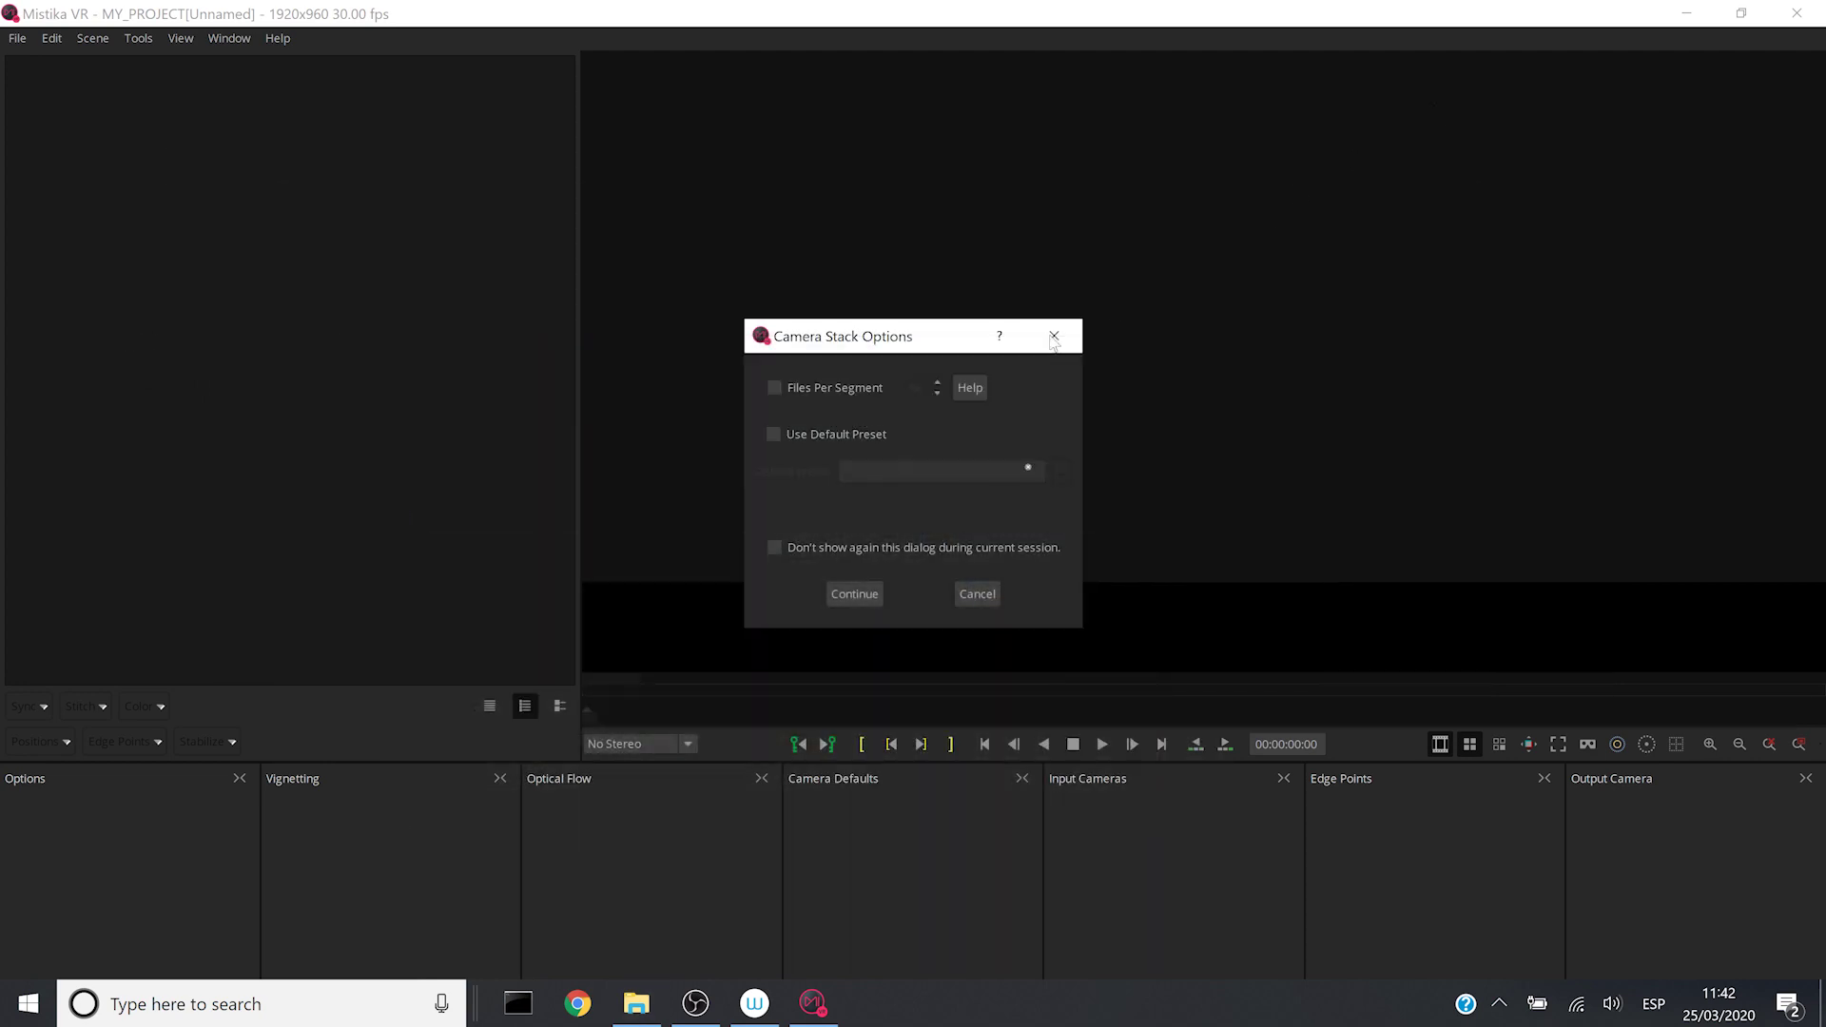
click(880, 594)
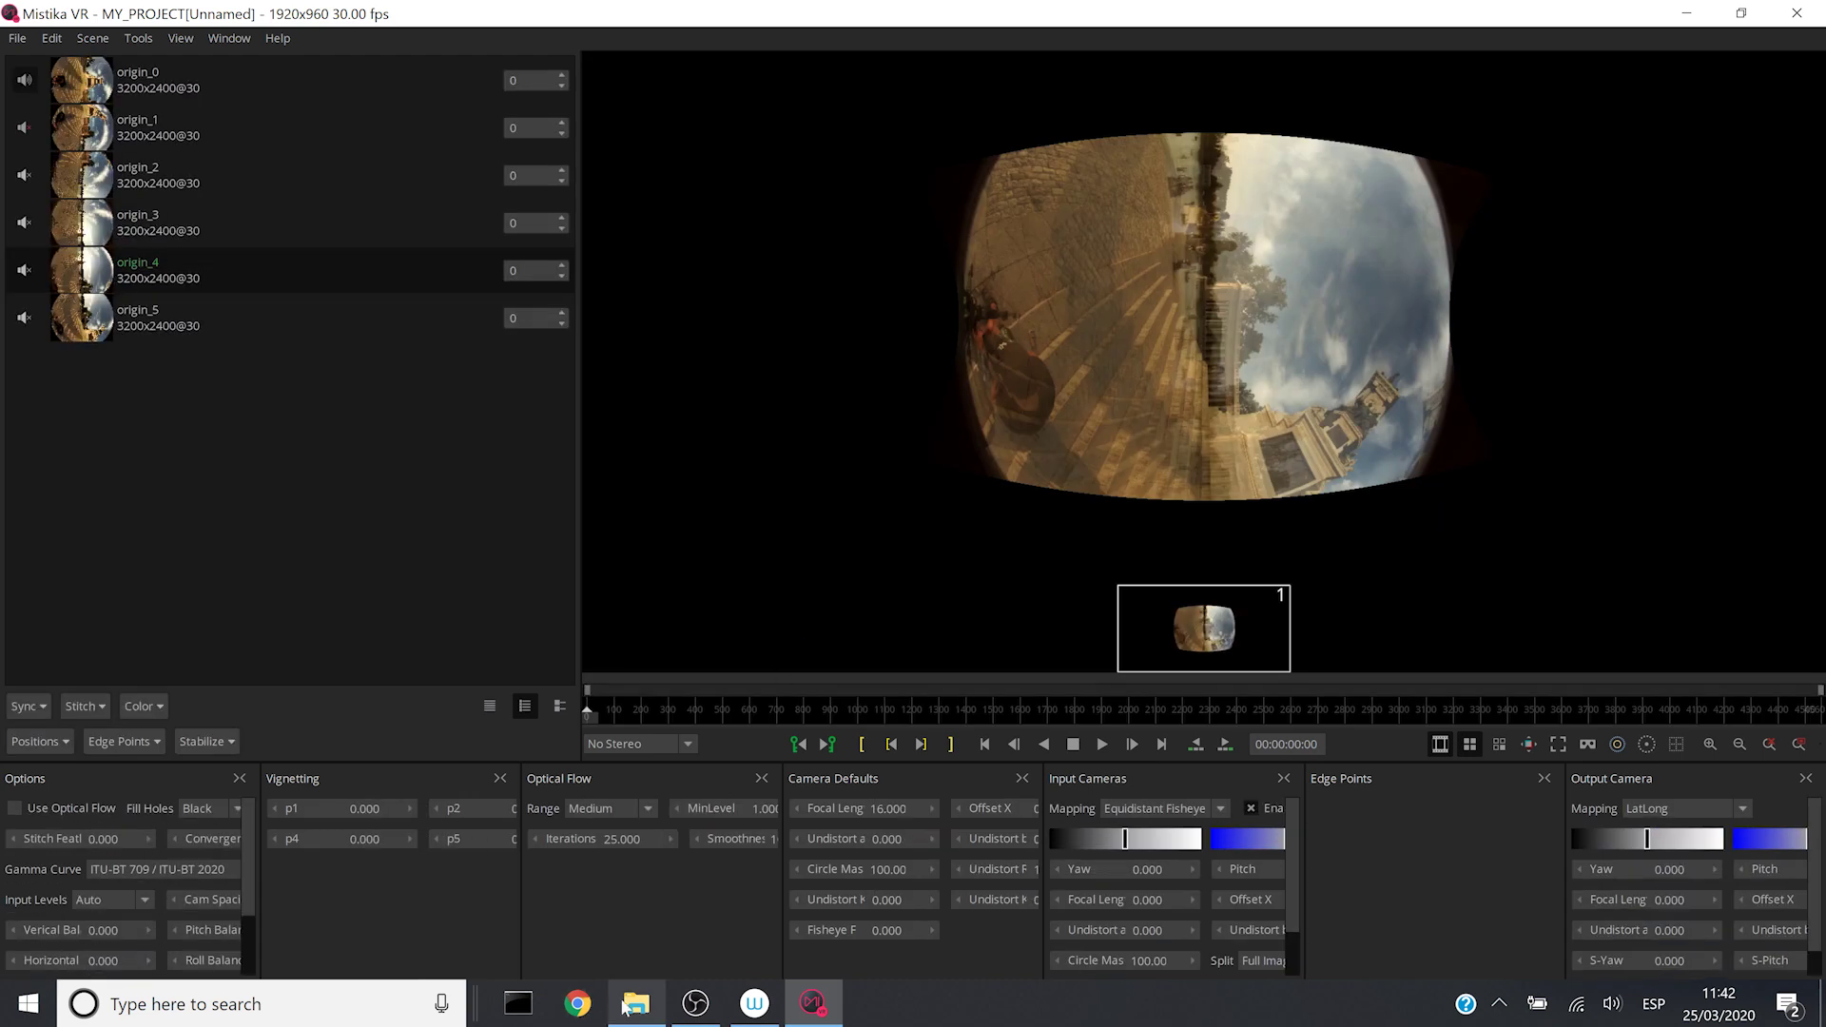
click(637, 1004)
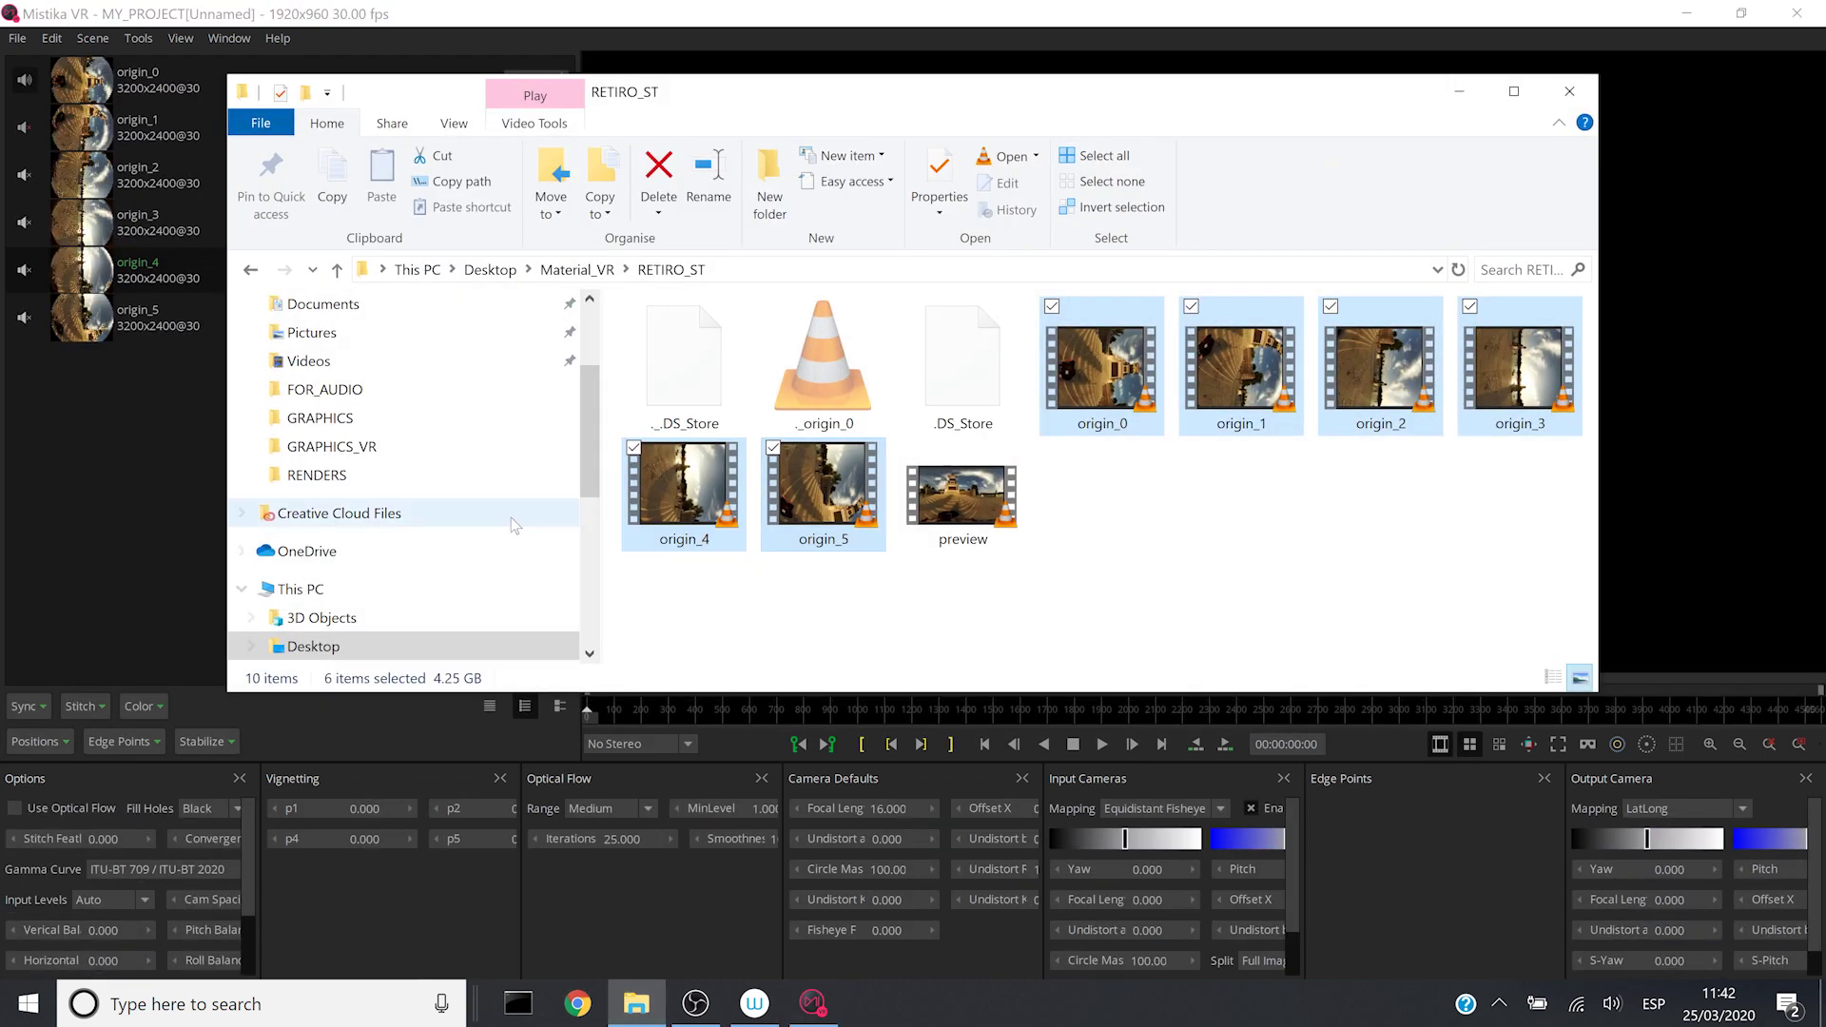
scroll(515, 525, up, 5)
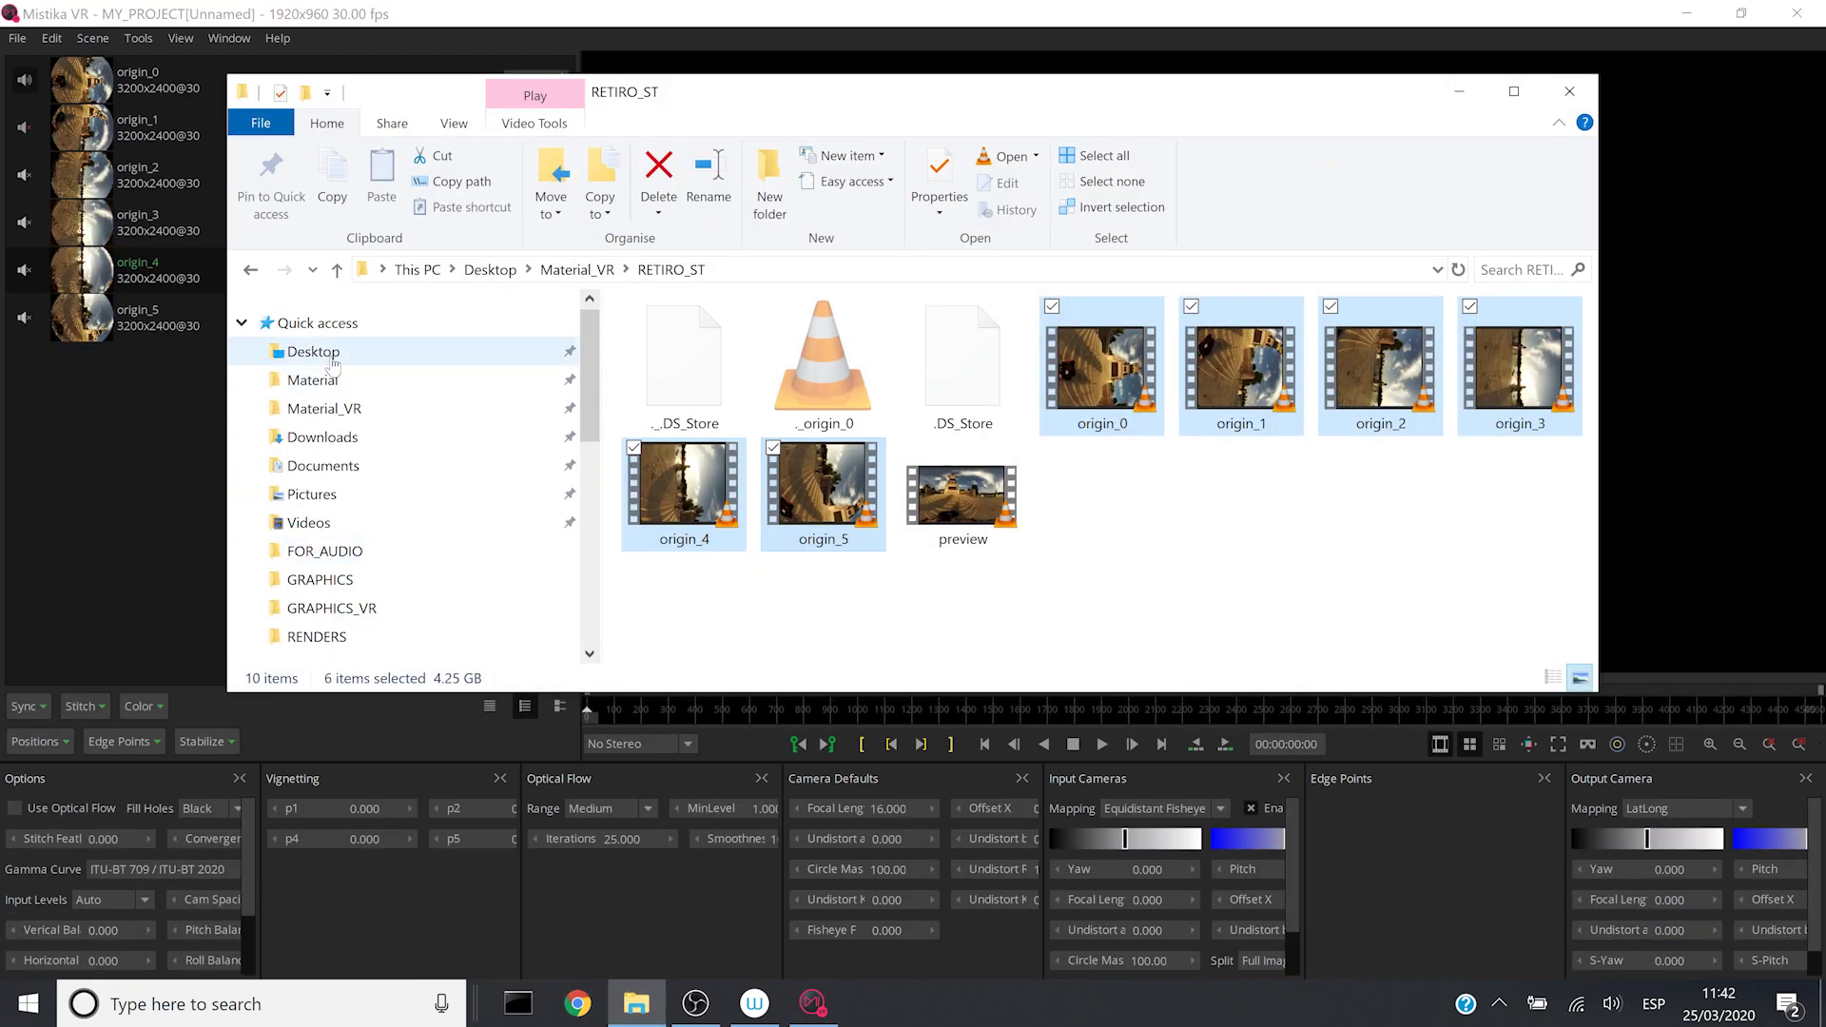
Apply MY_PRESET from Desktop > MY_MISTIKA_MATERIAL to the clips in the viewer.
click(331, 356)
double_click(756, 444)
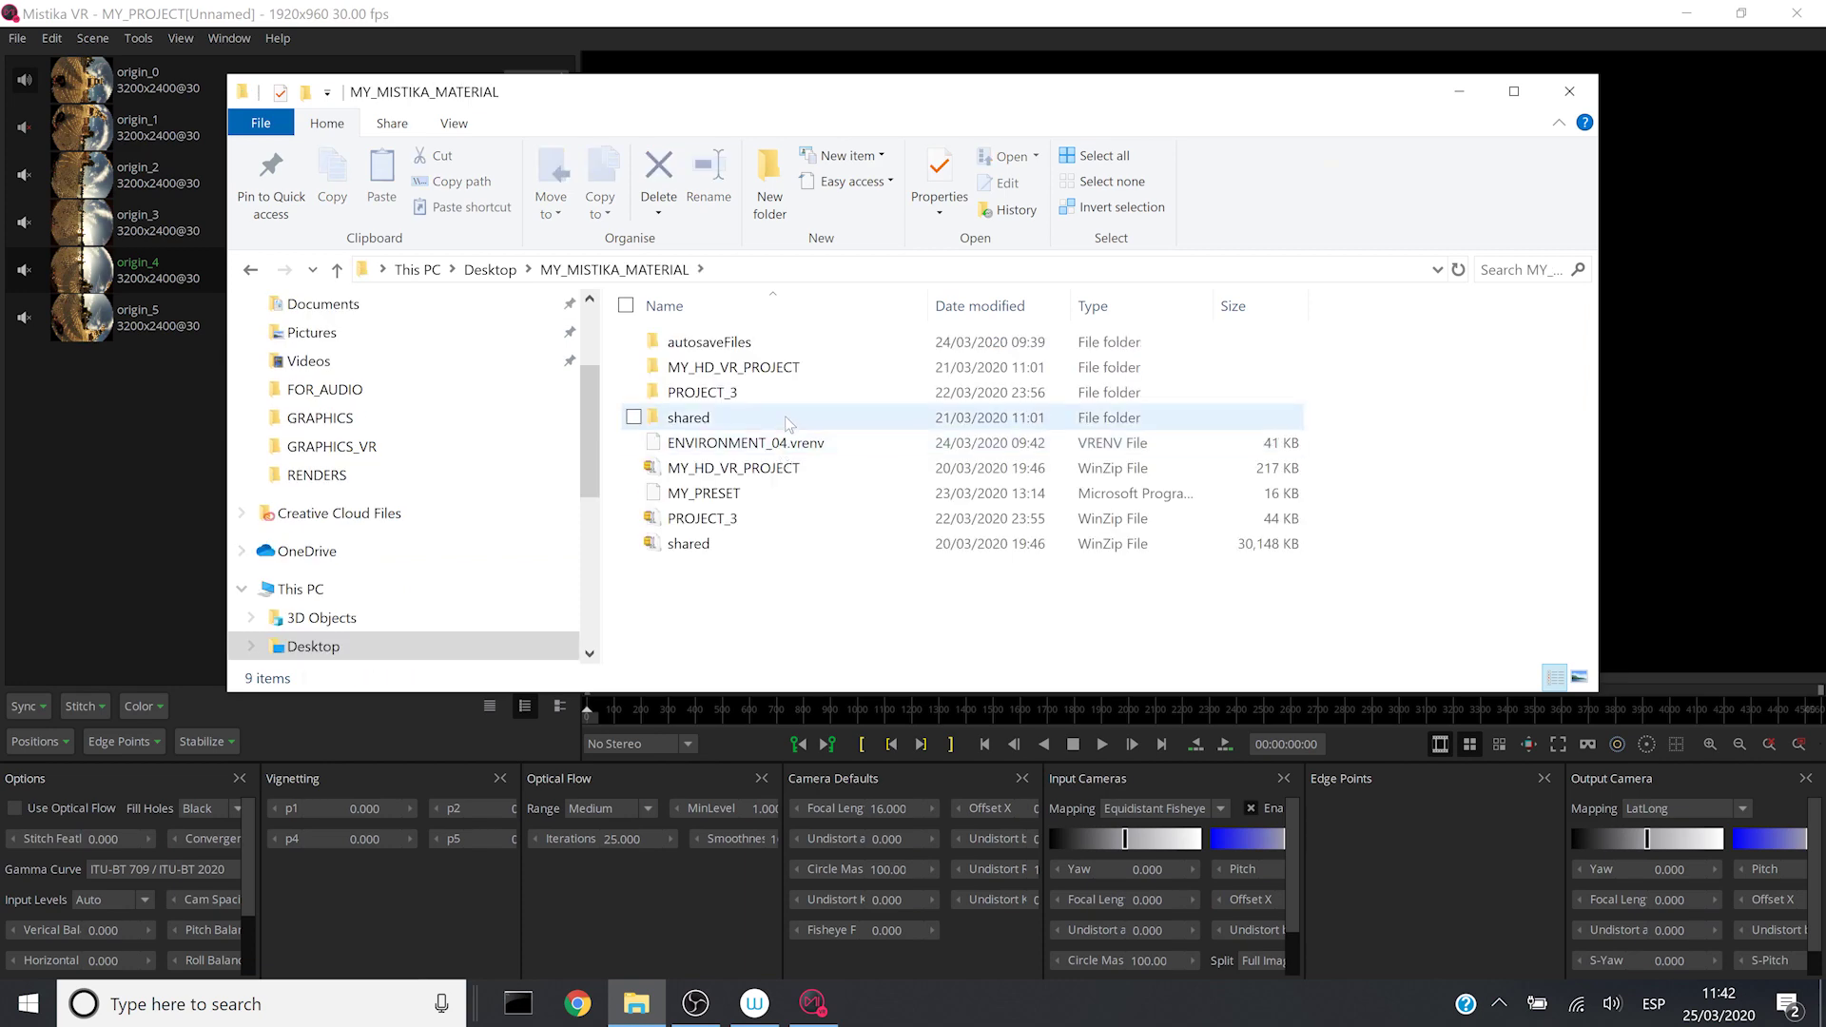
click(729, 493)
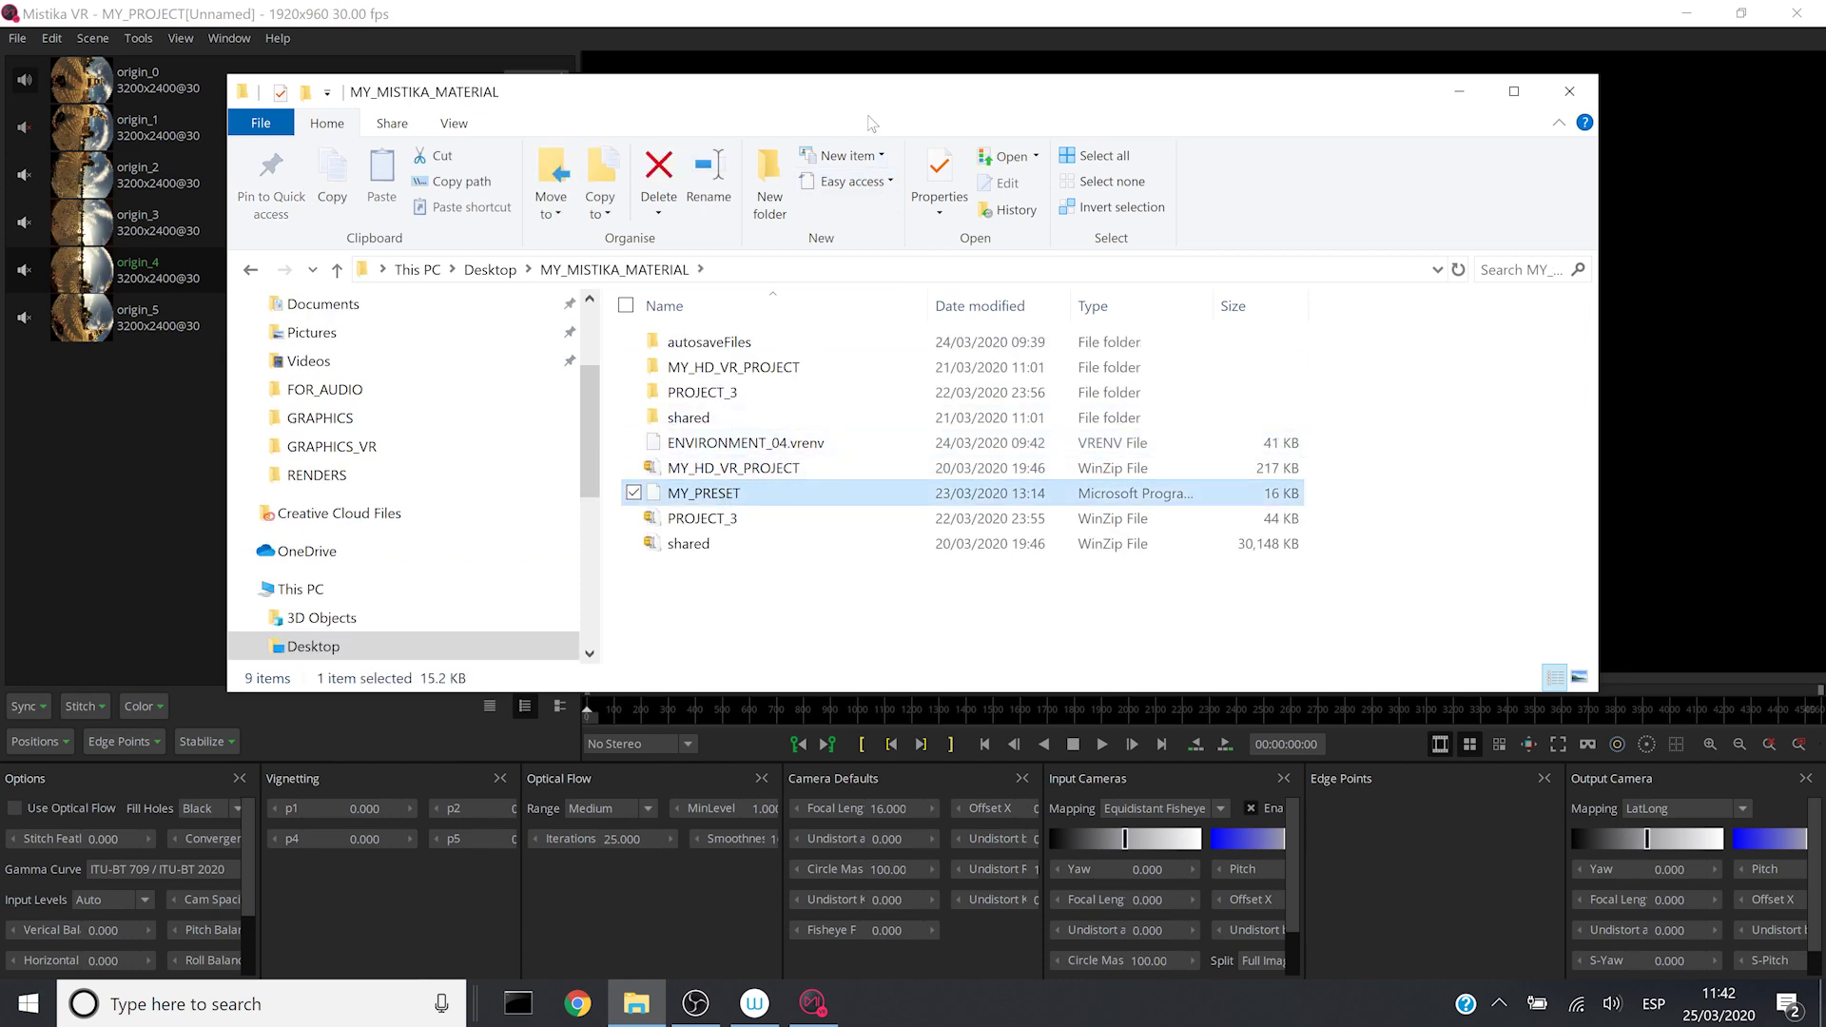
drag(869, 117, 851, 444)
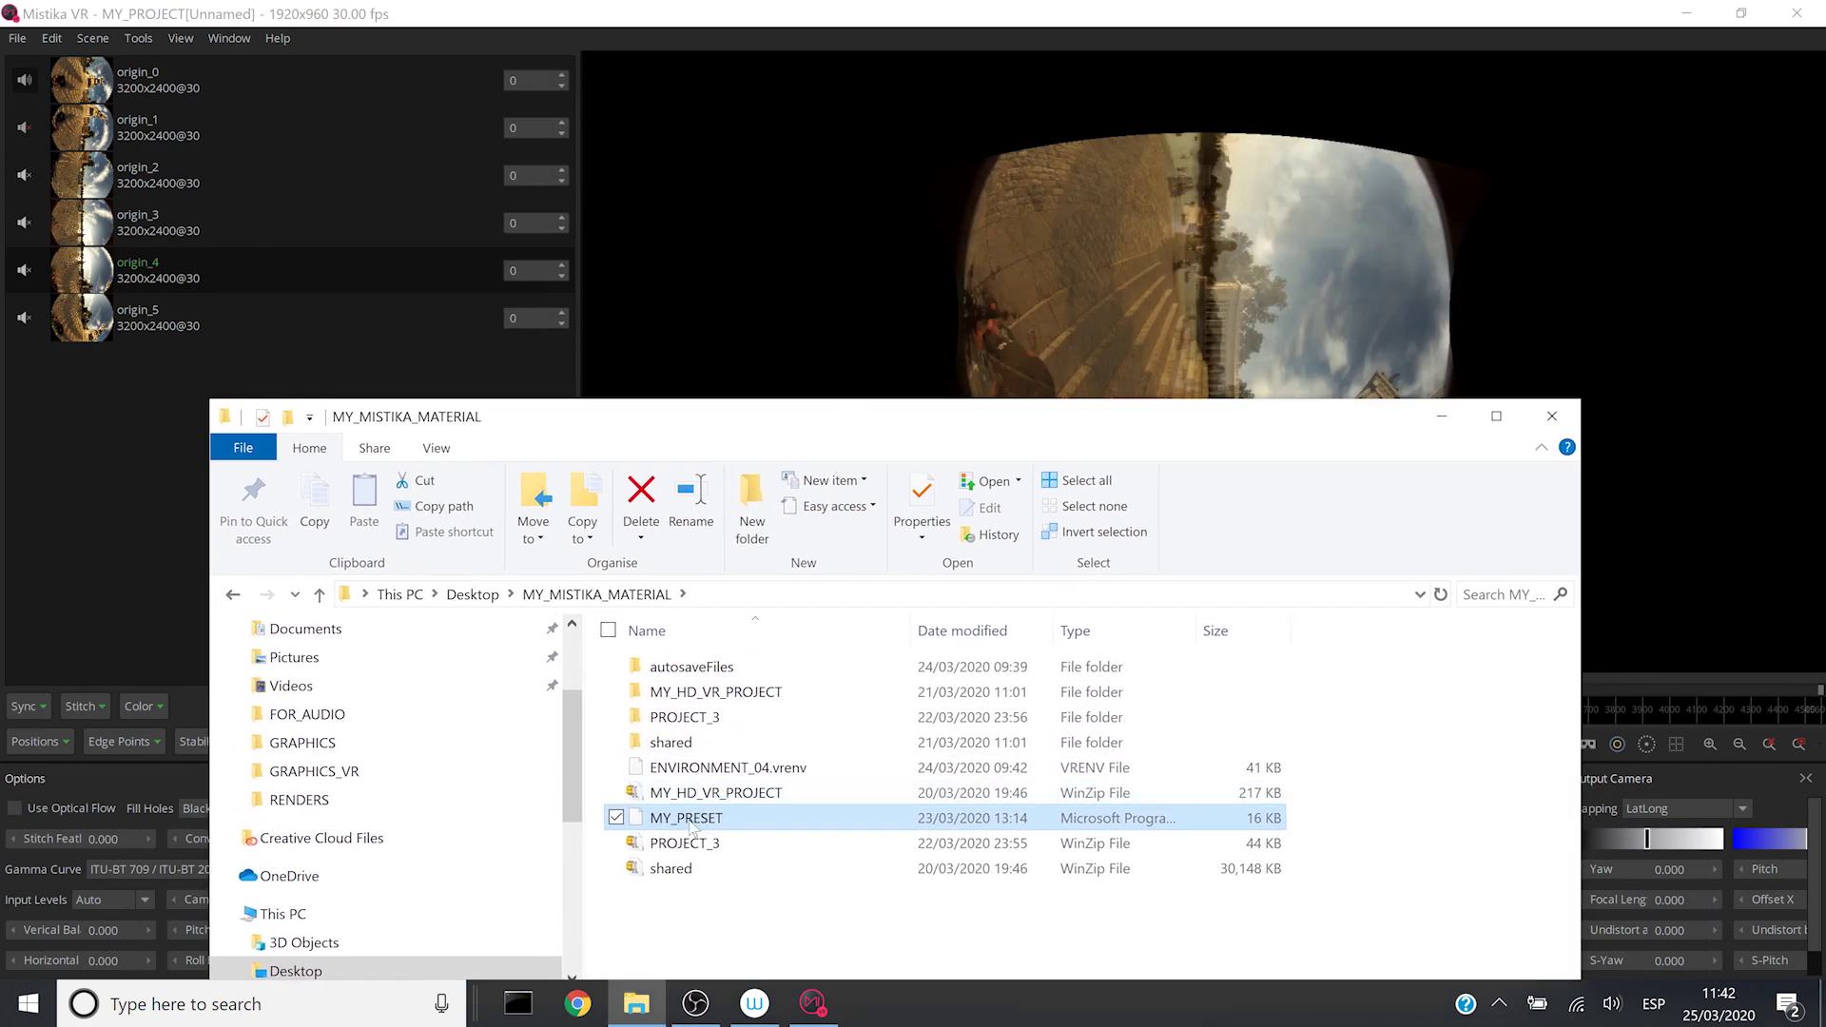
drag(691, 827, 1219, 306)
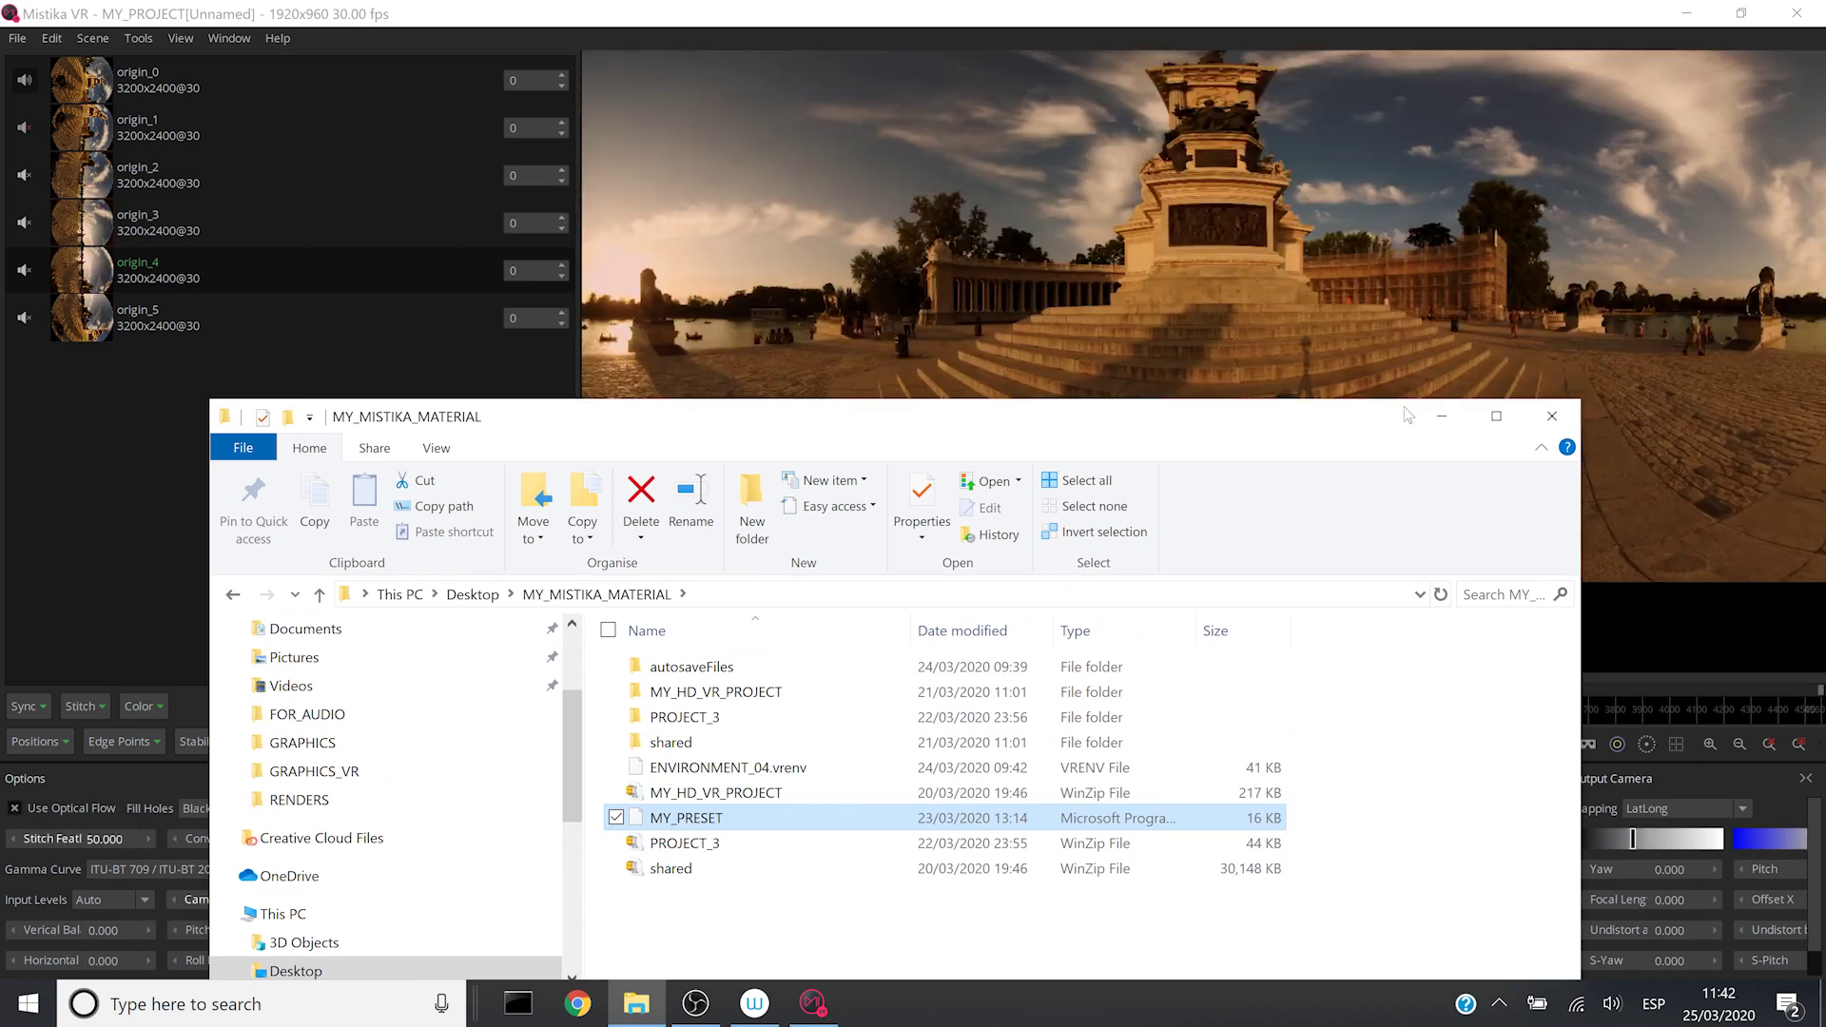
click(1441, 415)
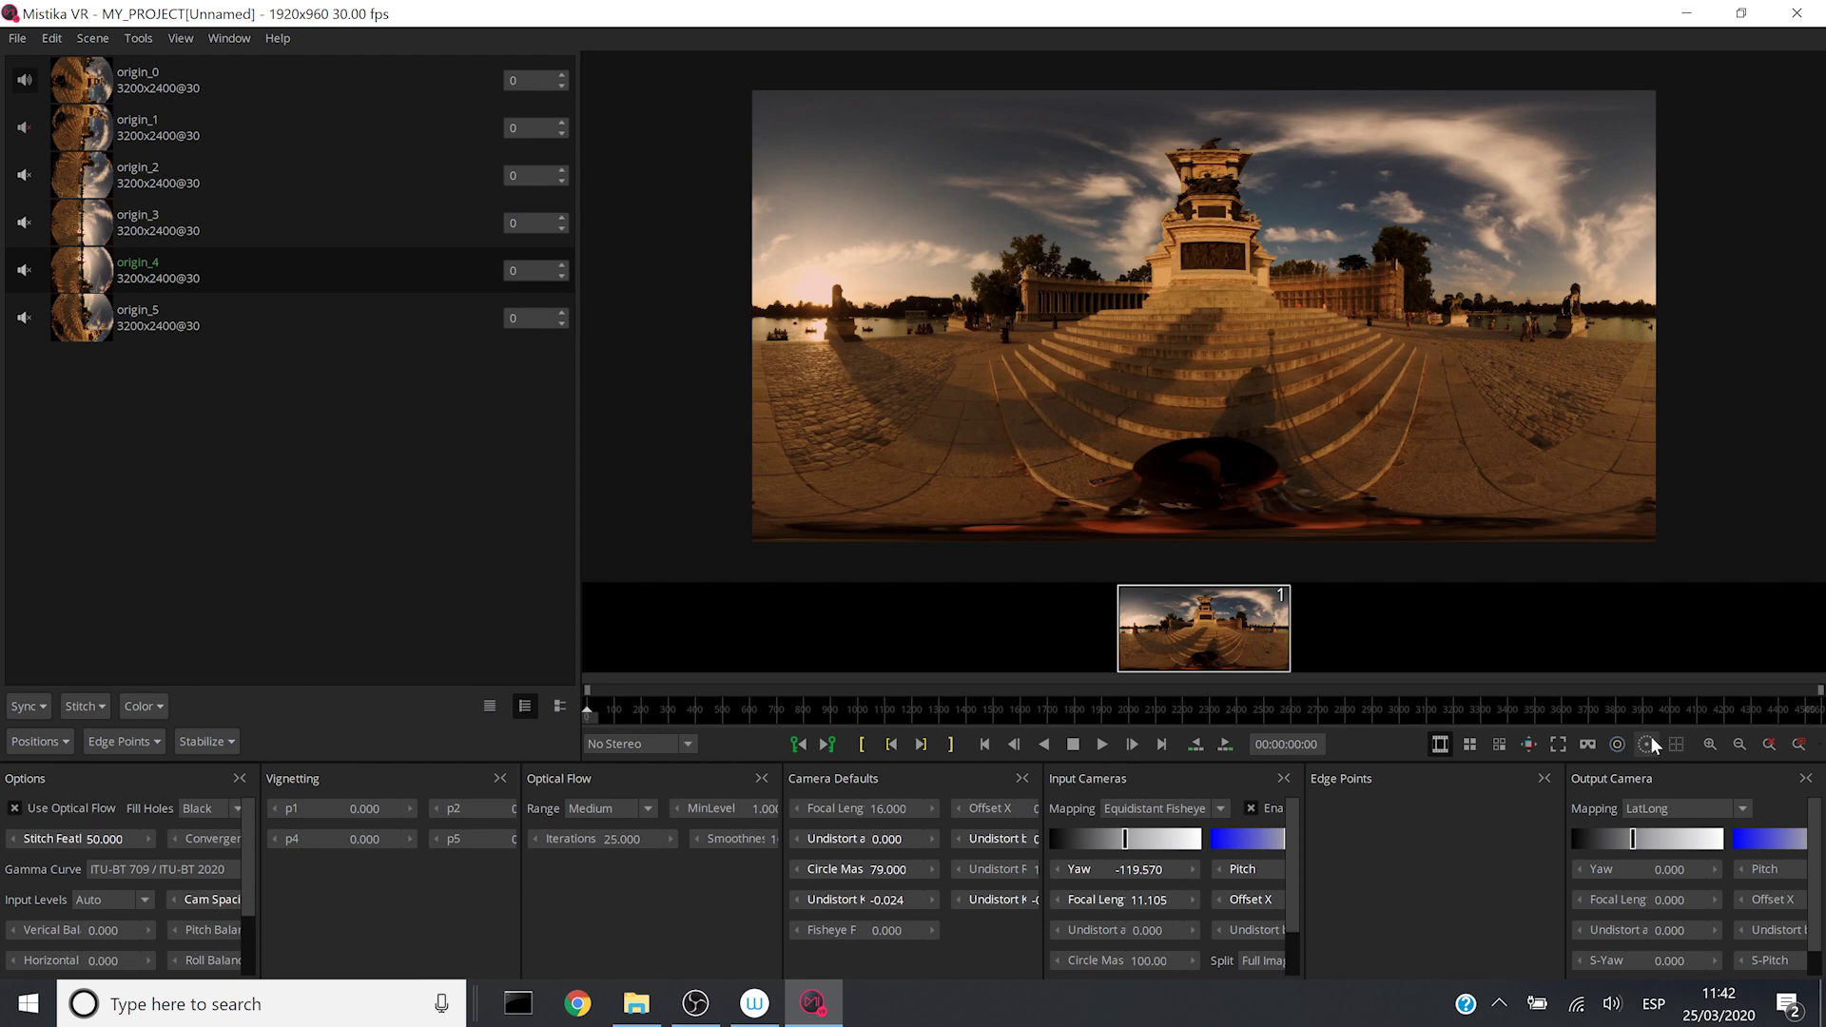
Show camera edge overlays, jump to about 1:30, select origin_1 and widen Output Camera.
click(1648, 743)
click(1617, 743)
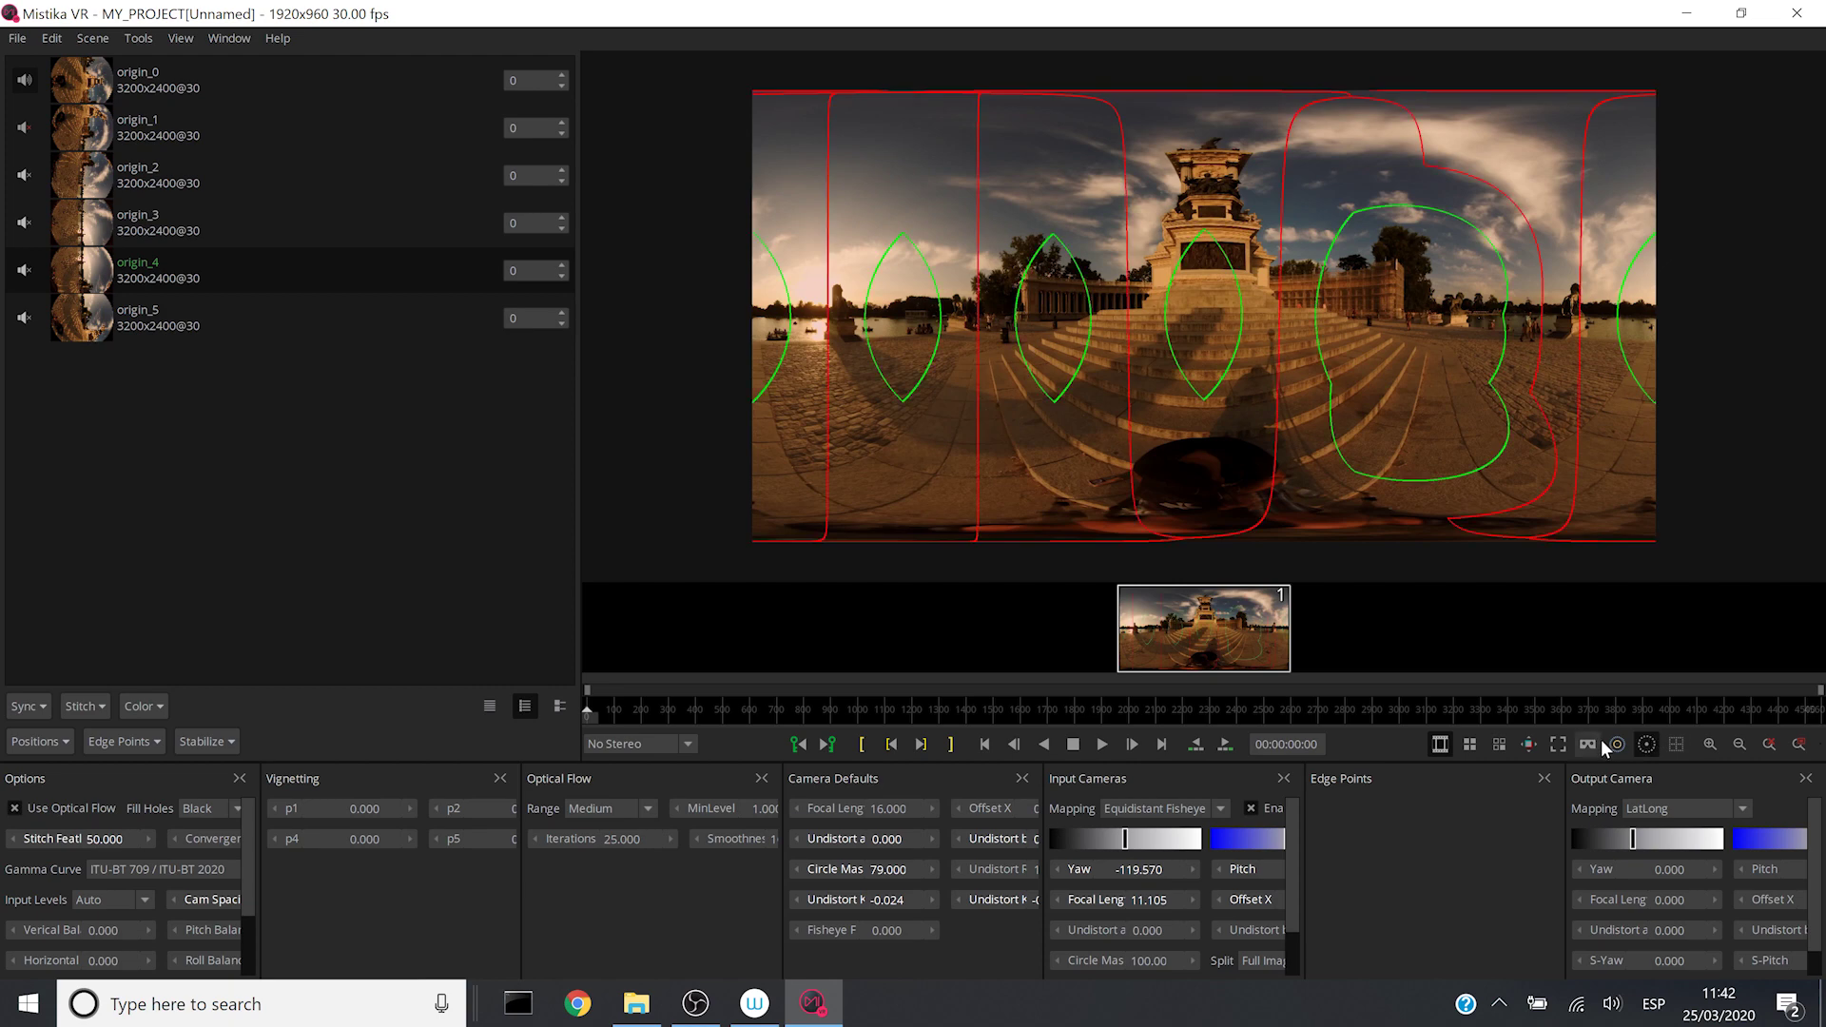
click(1331, 707)
click(1356, 317)
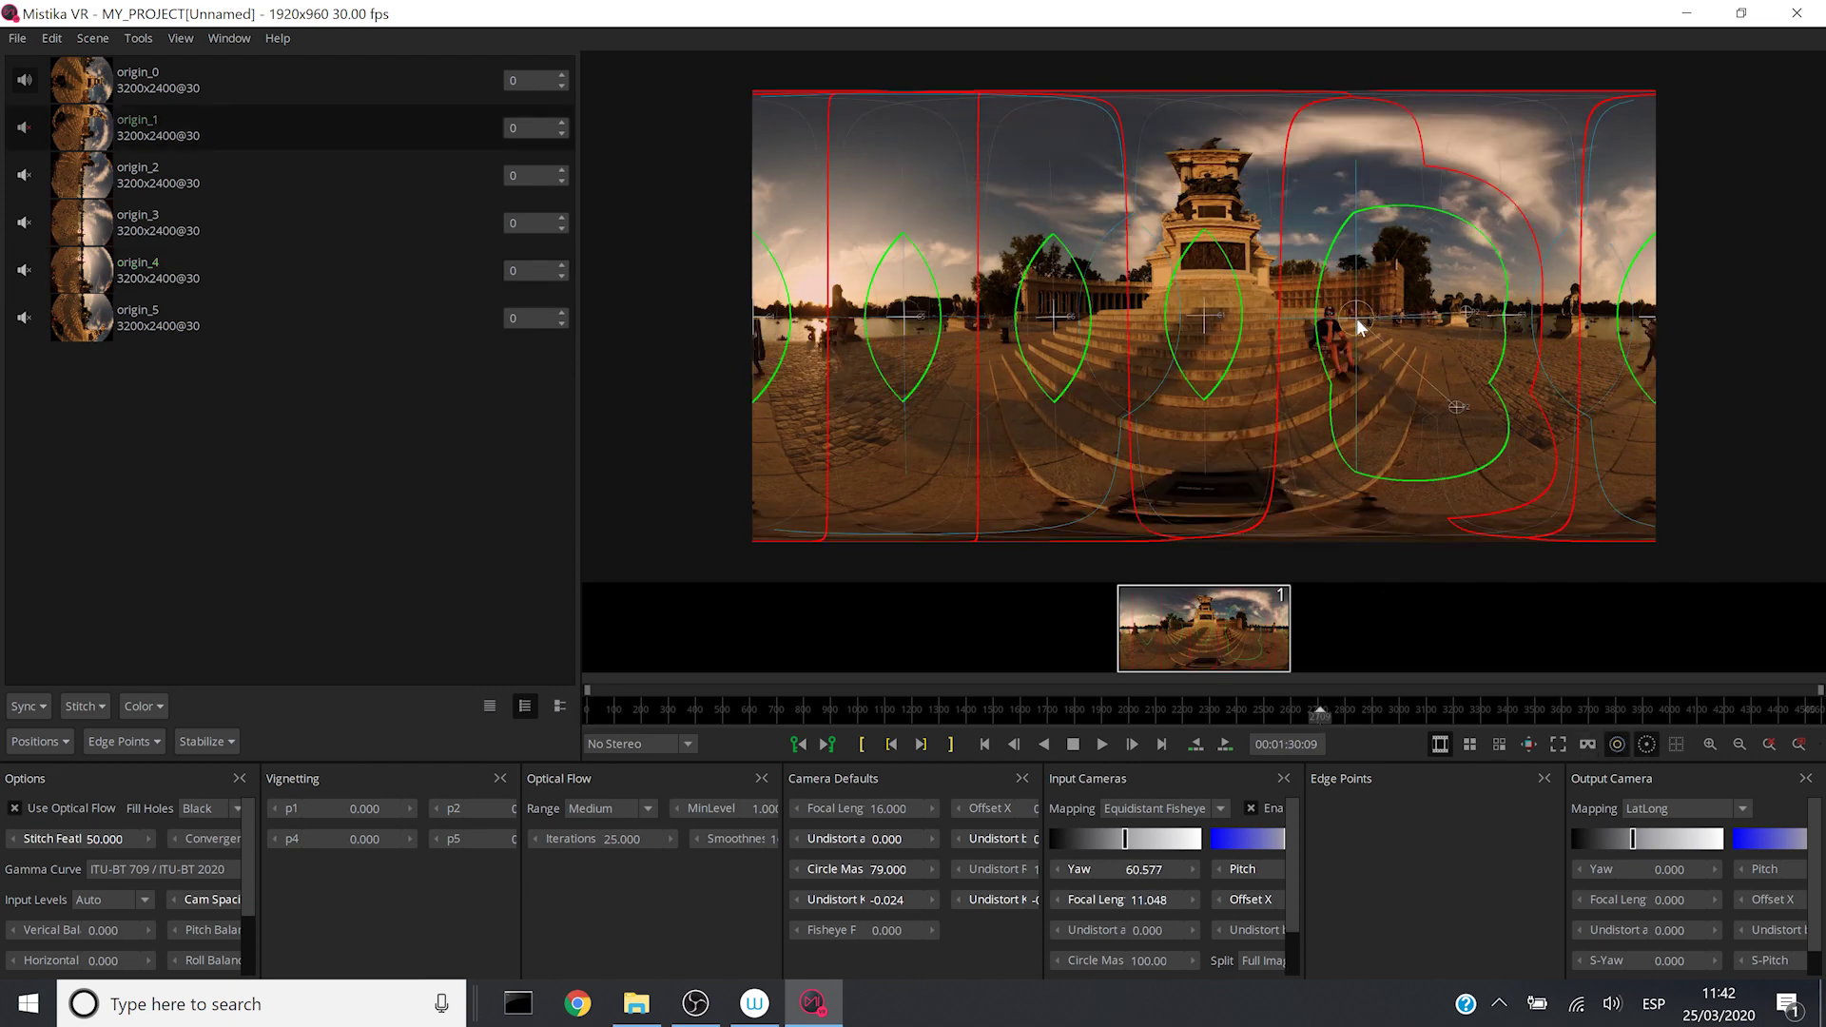
drag(1564, 770, 1294, 770)
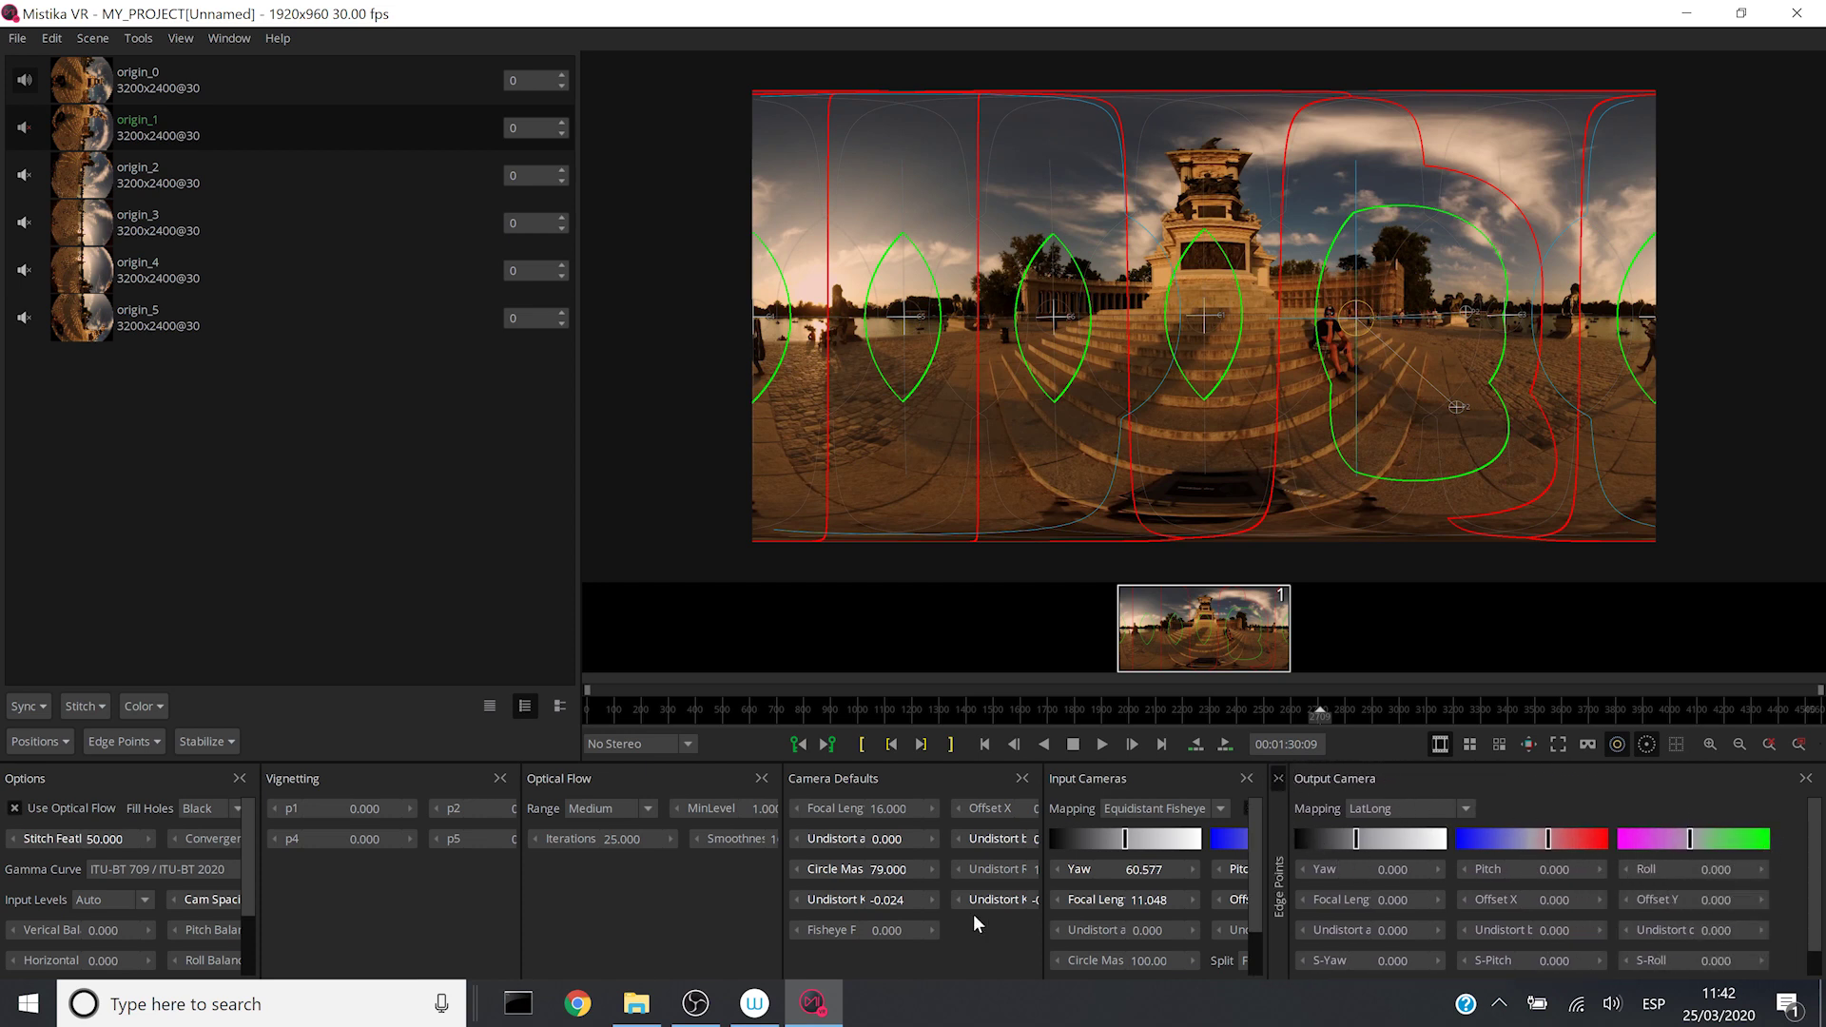
click(635, 1004)
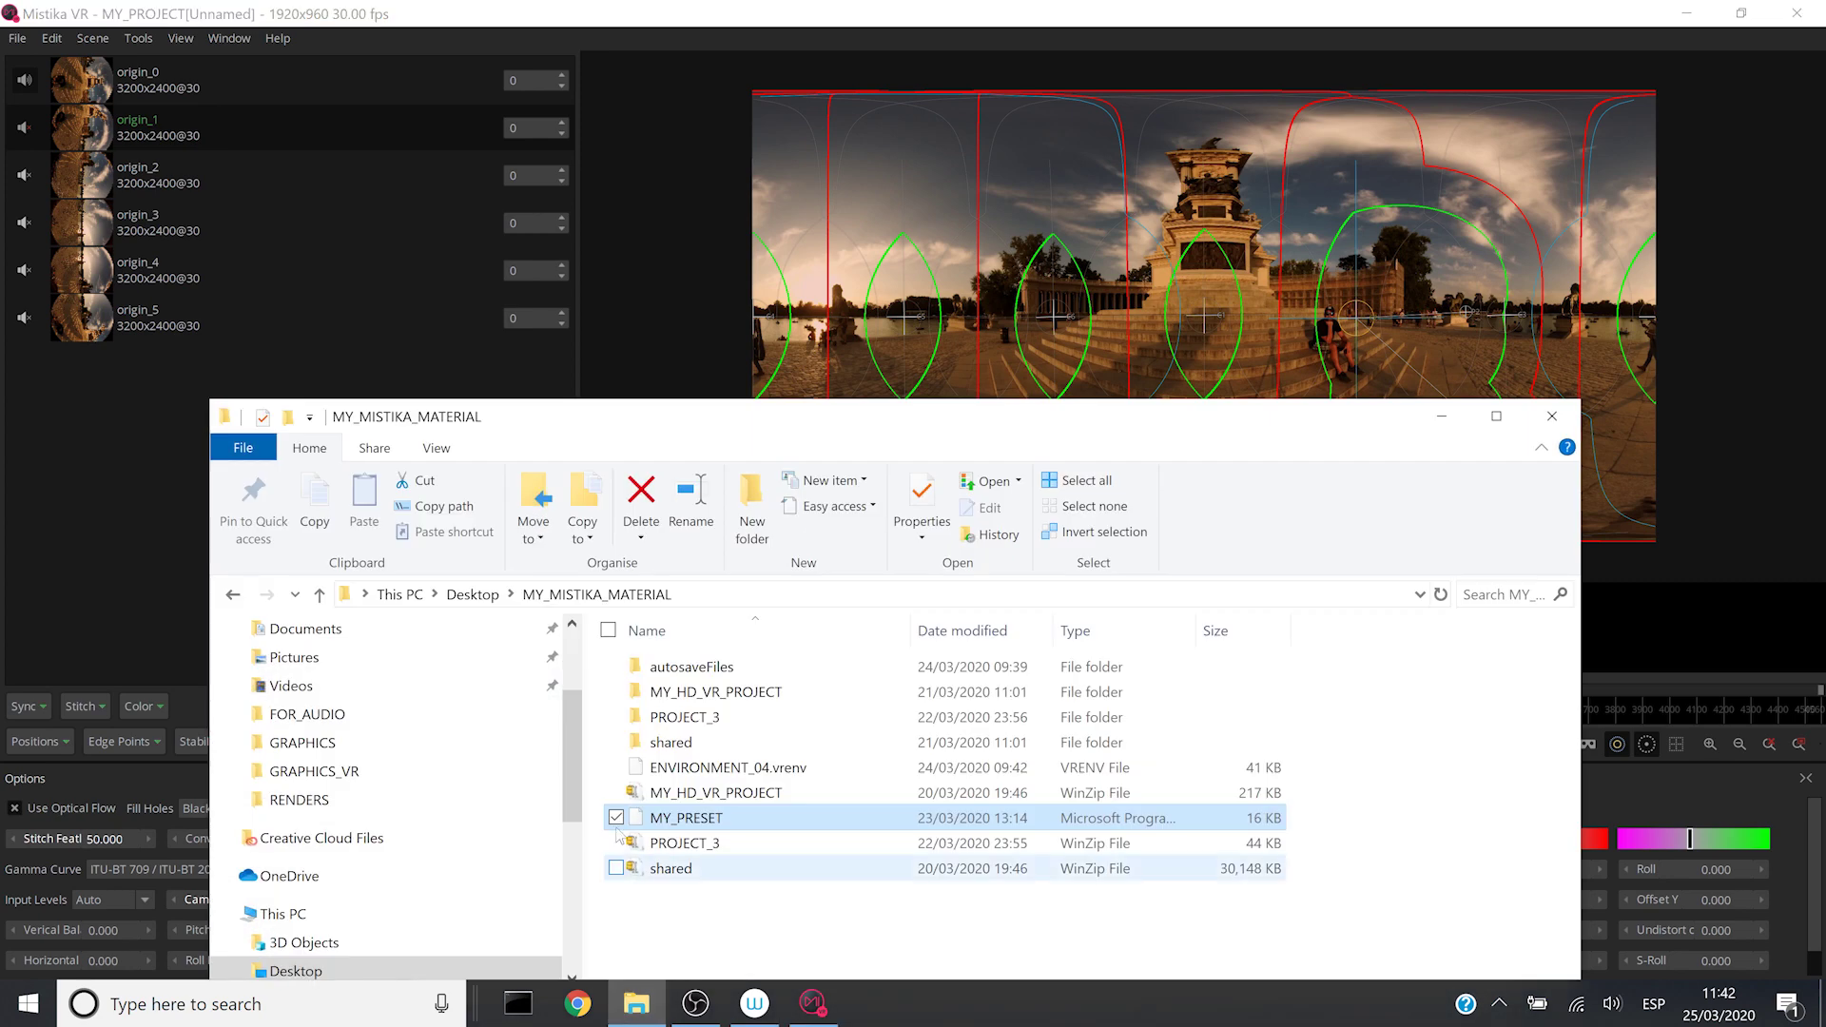
Drag origin_0 to origin_5 from RETIRO_ST into Mistika VR again.
click(233, 599)
click(234, 601)
drag(1115, 430, 794, 189)
click(765, 452)
shift+click(495, 600)
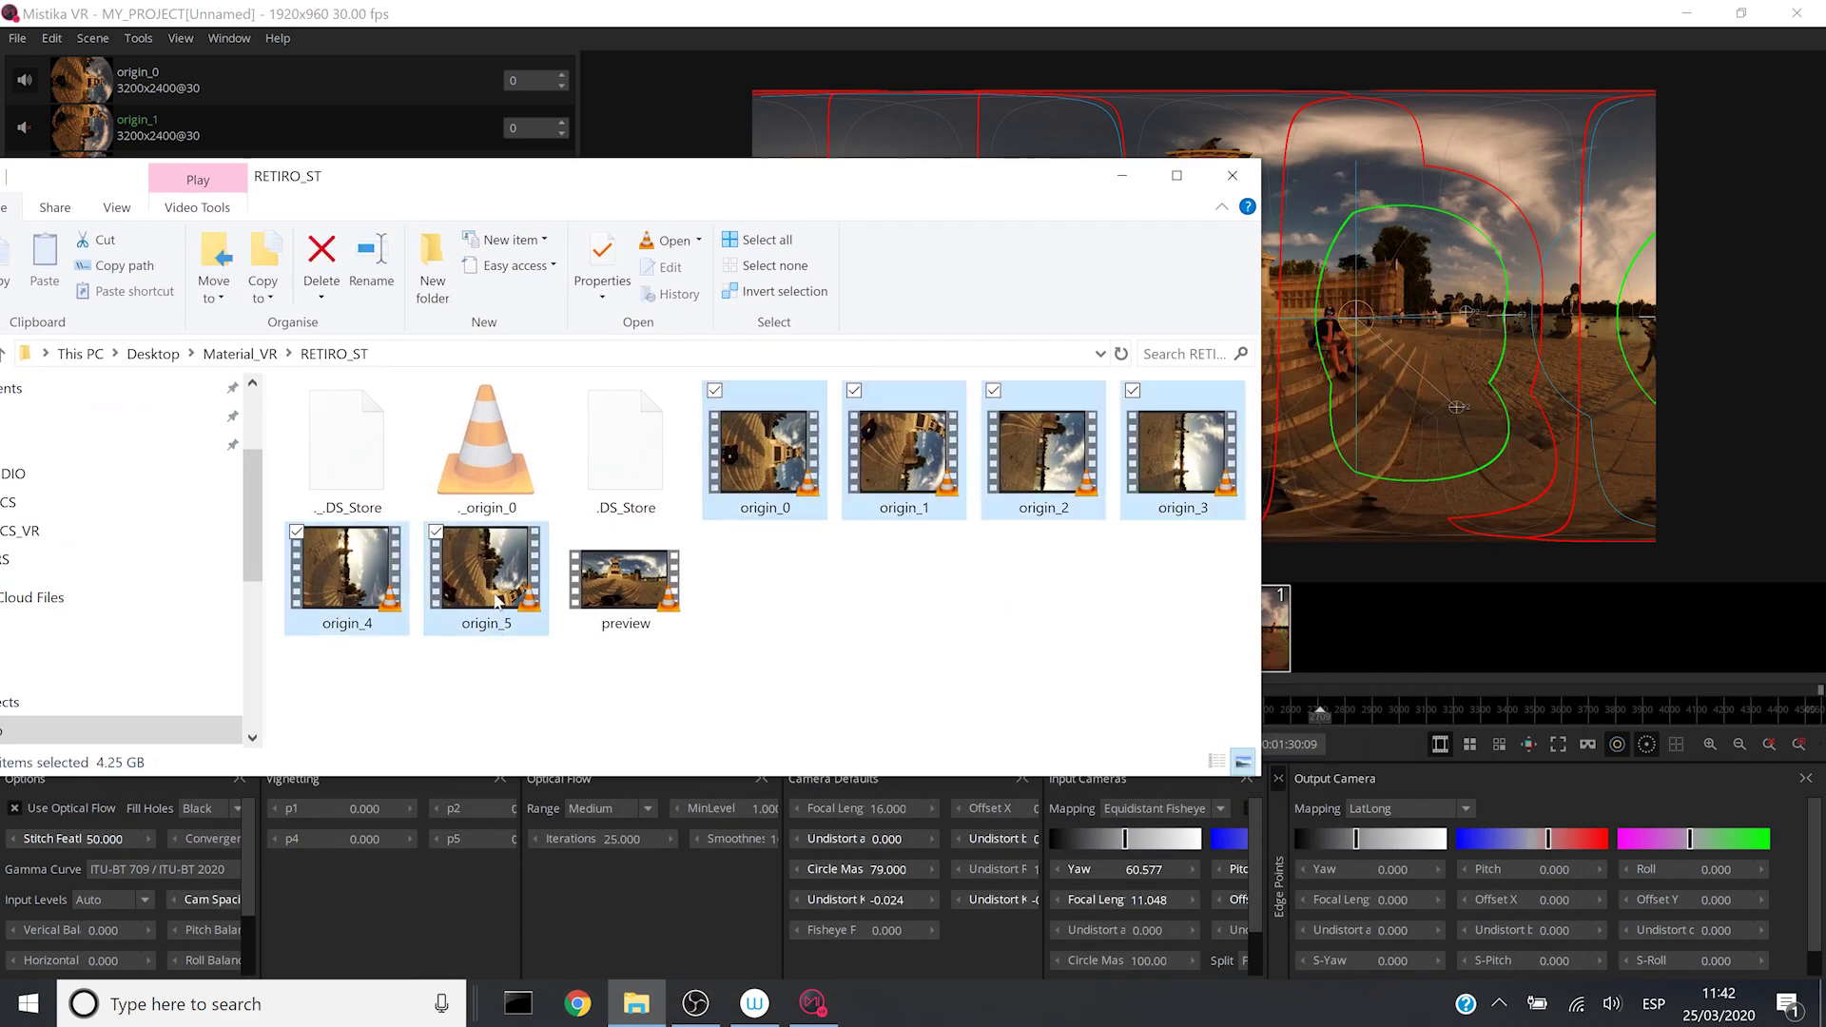
drag(495, 599, 1452, 623)
Import the second clip using MY_PRESET from MY_MISTIKA_MATERIAL as the default camera preset.
click(1123, 177)
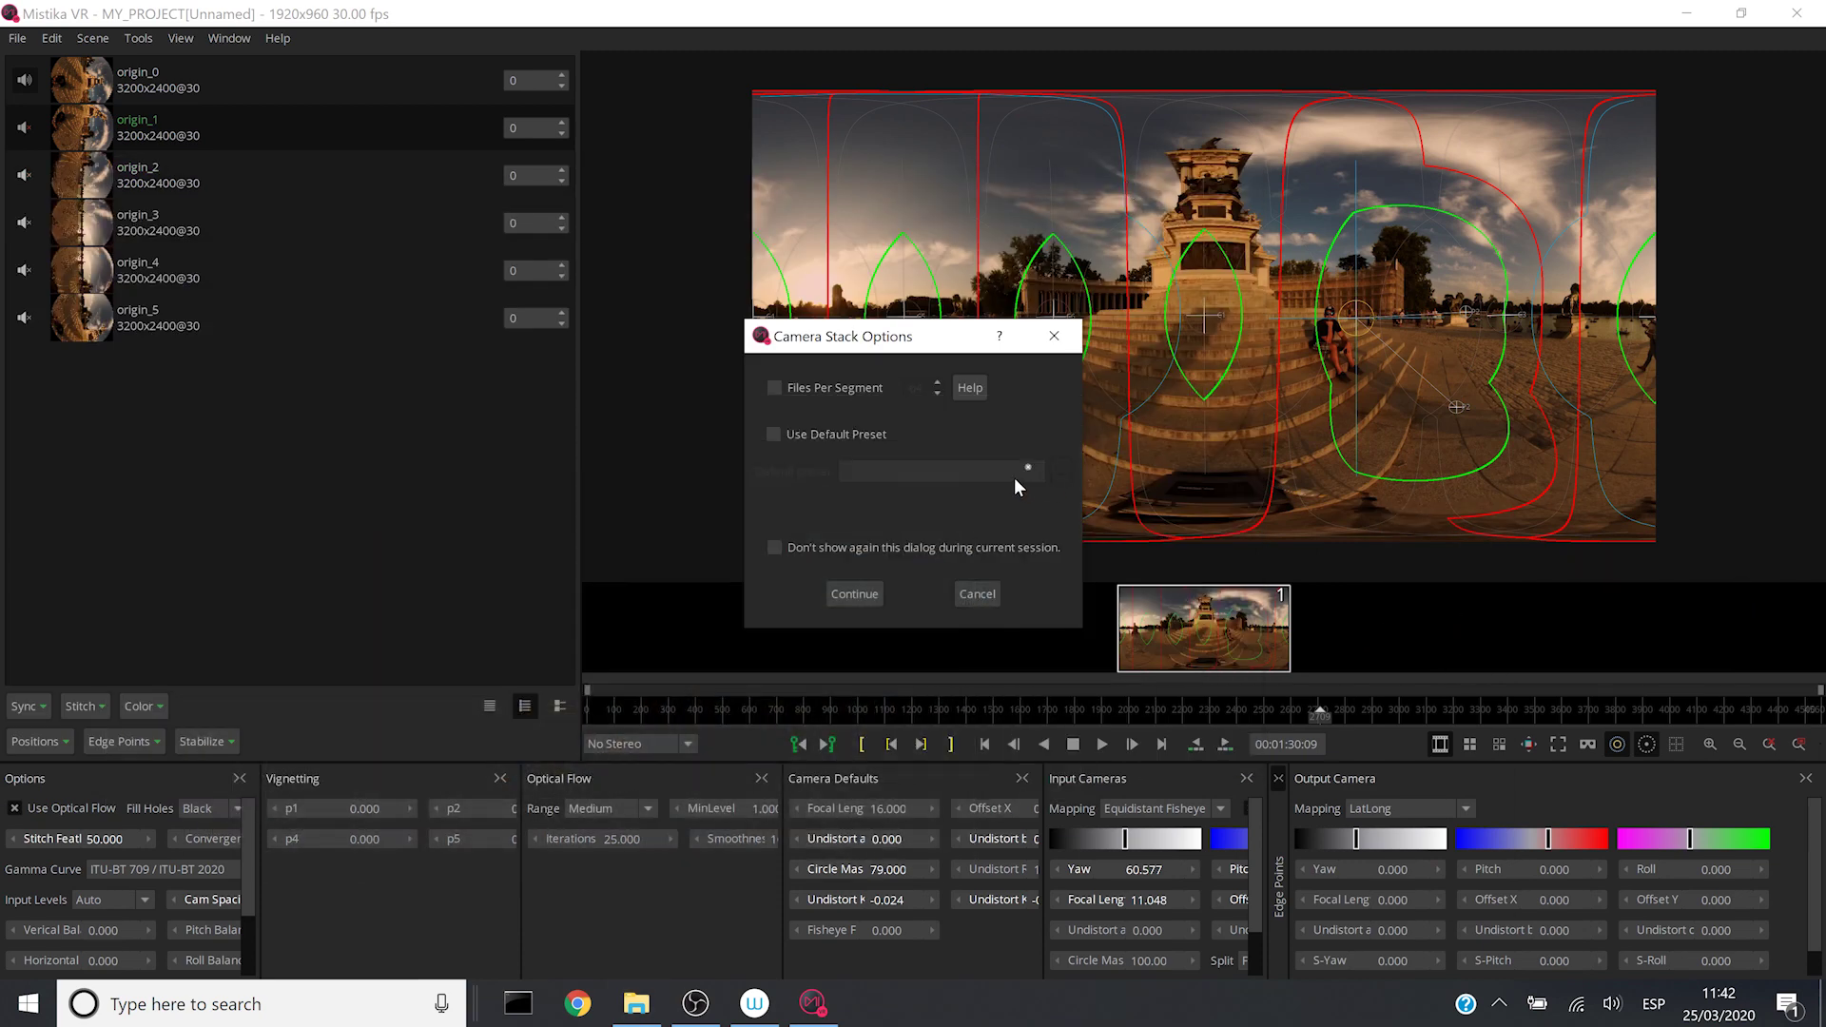
click(835, 435)
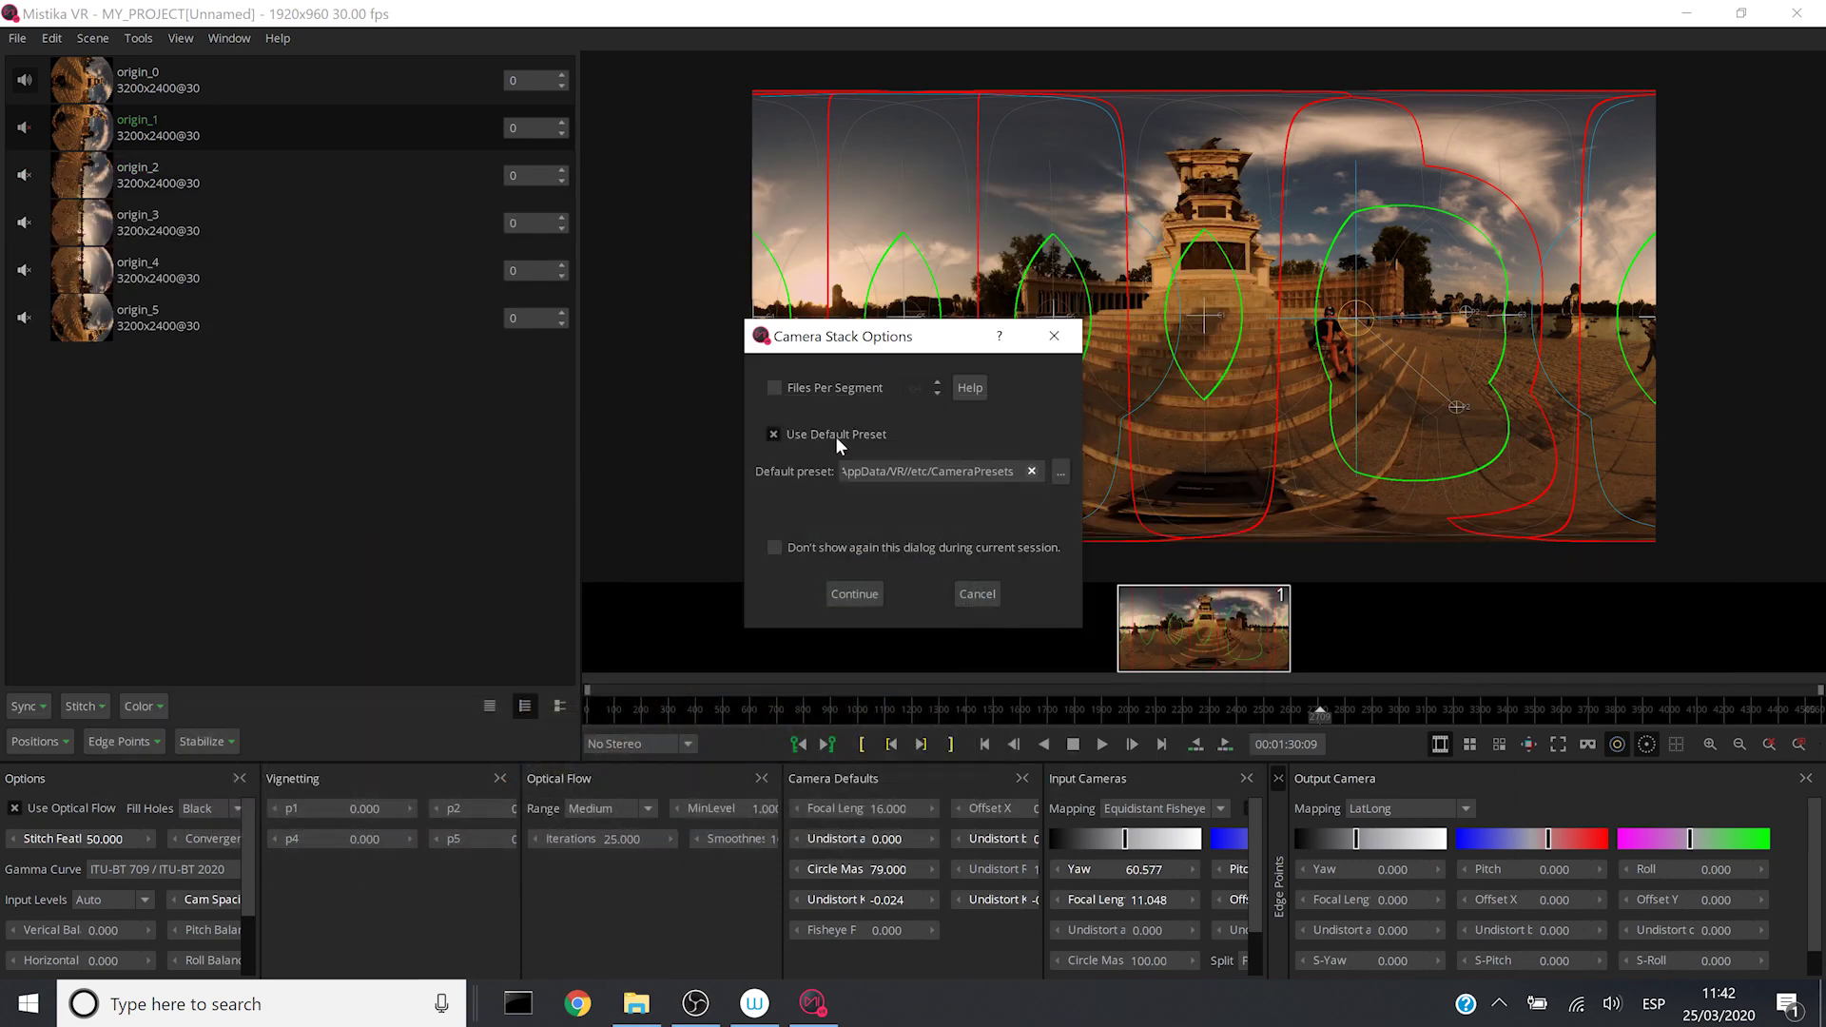
click(1060, 471)
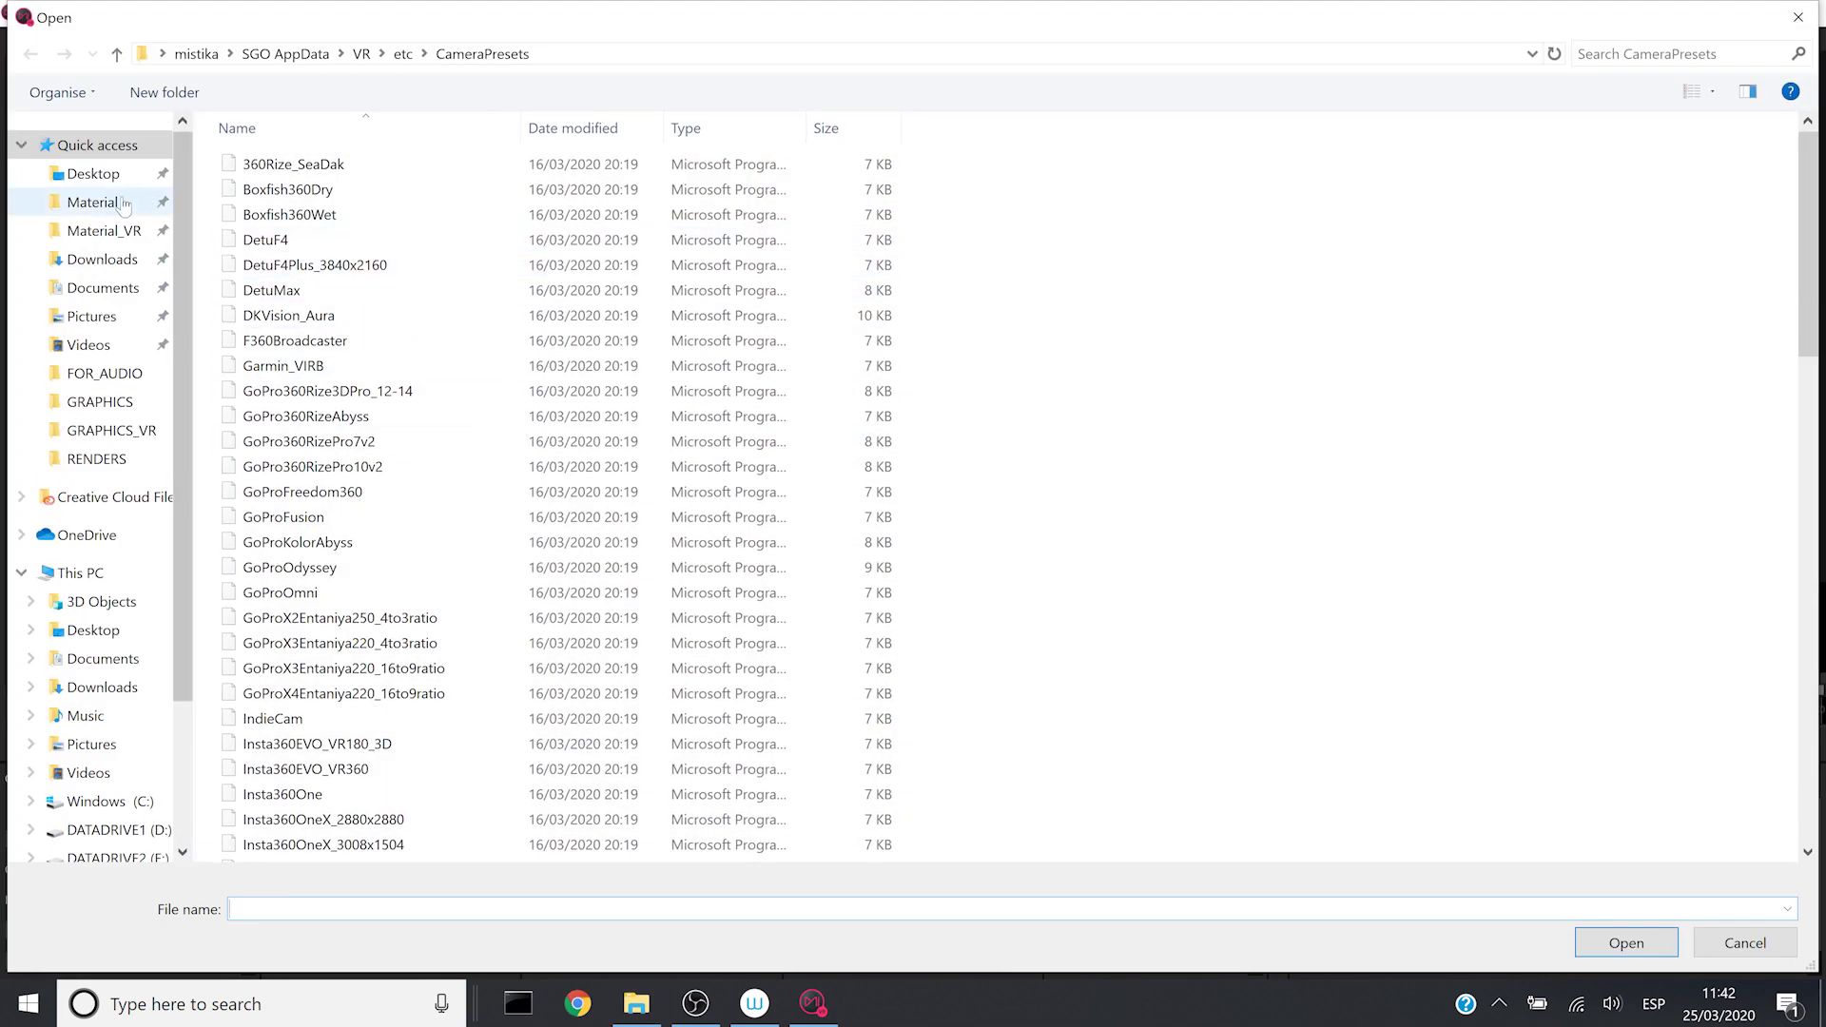
click(93, 174)
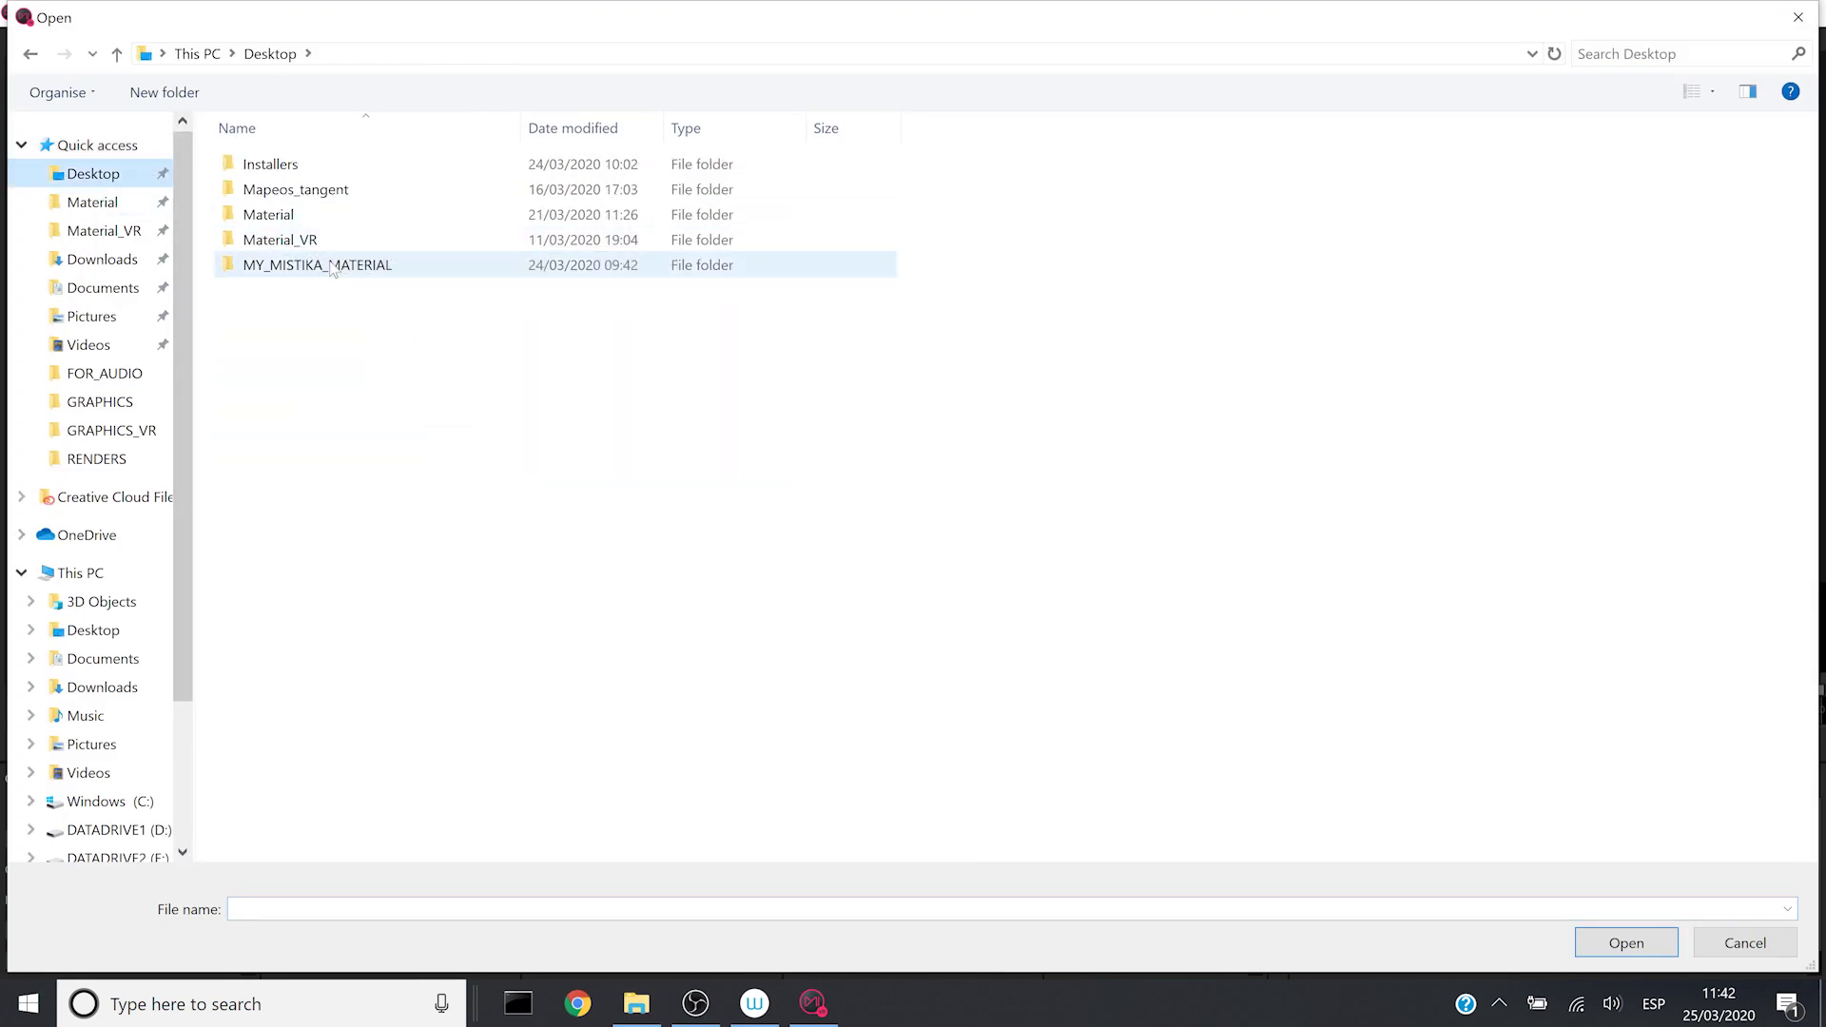
double_click(328, 265)
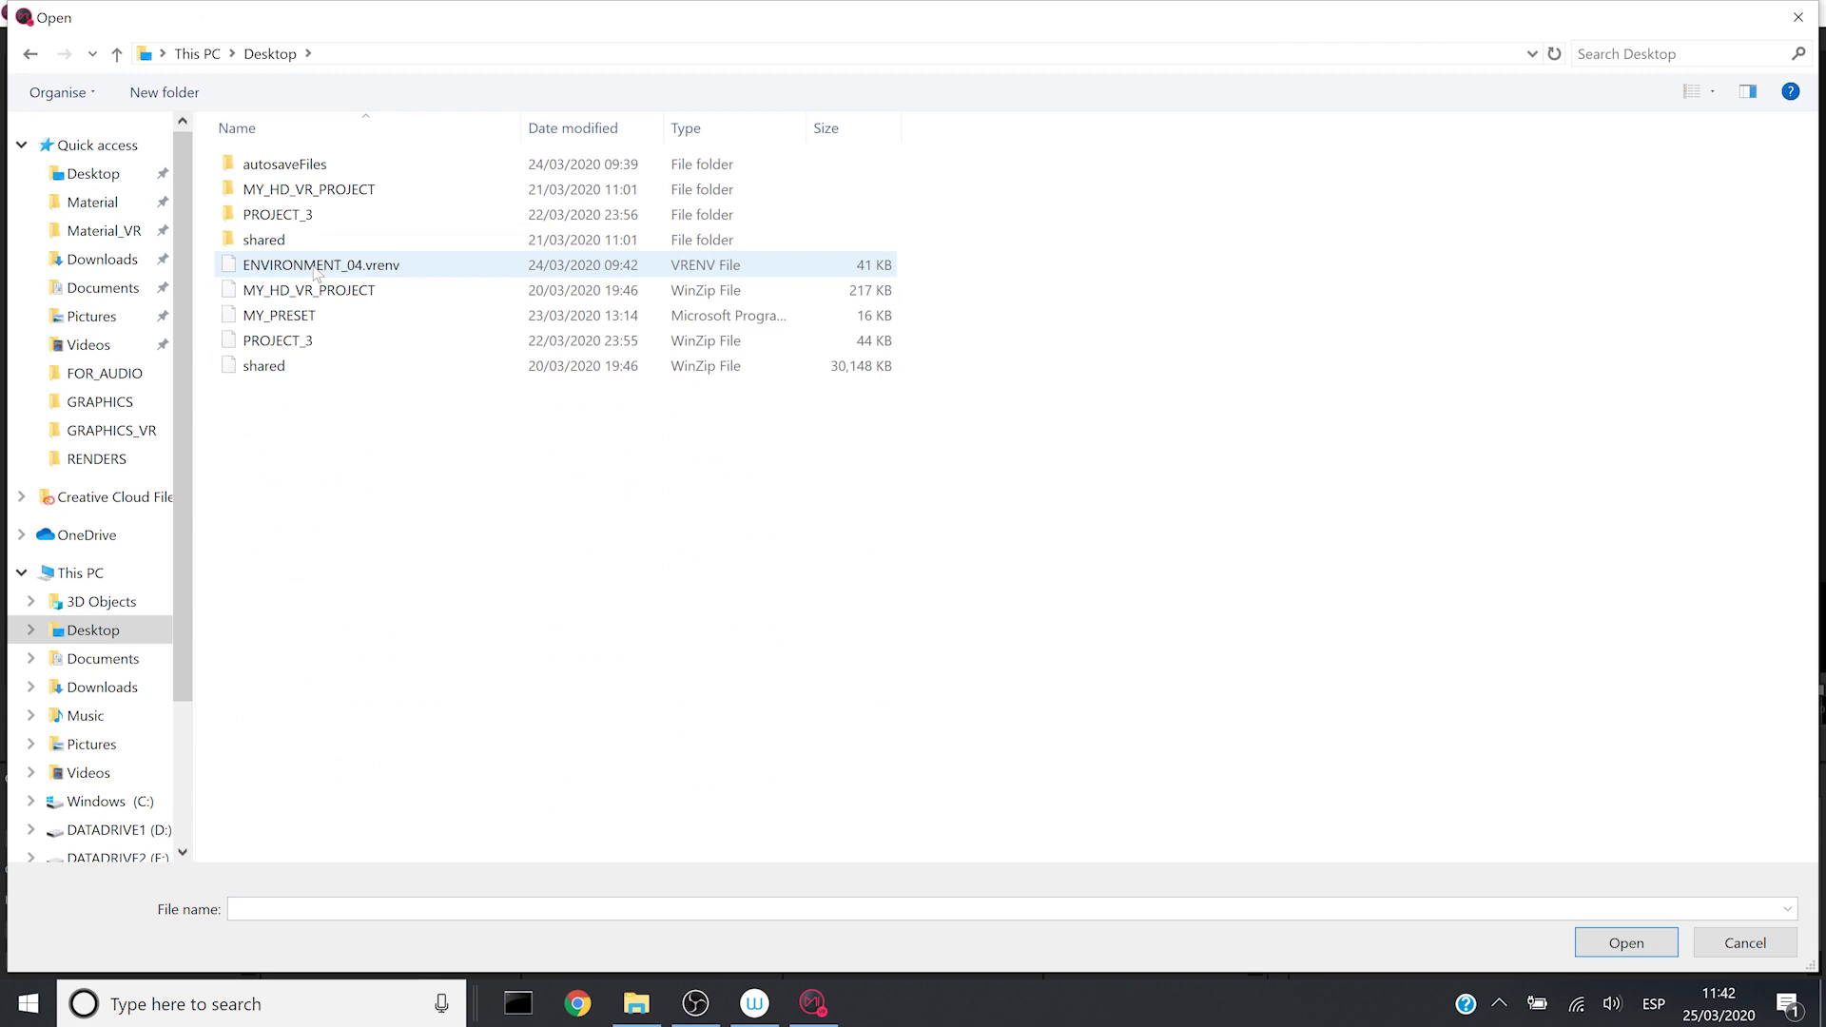
click(301, 320)
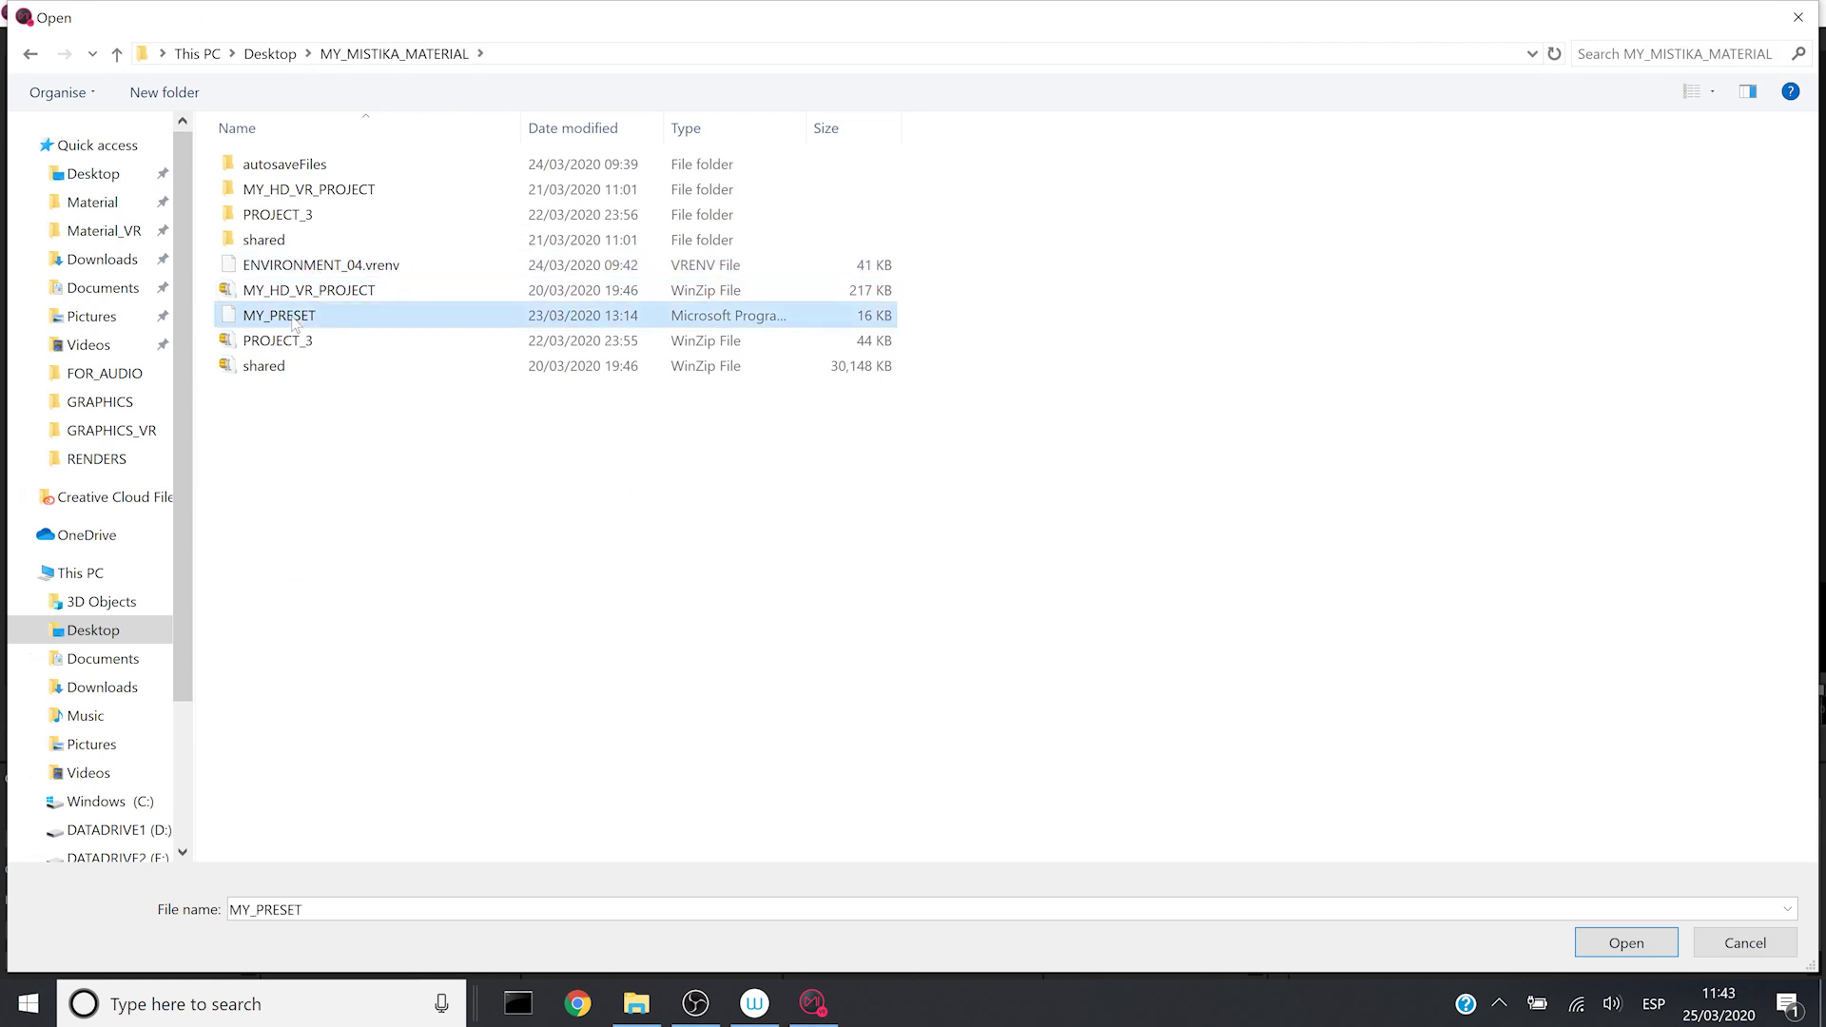
click(1616, 946)
click(859, 598)
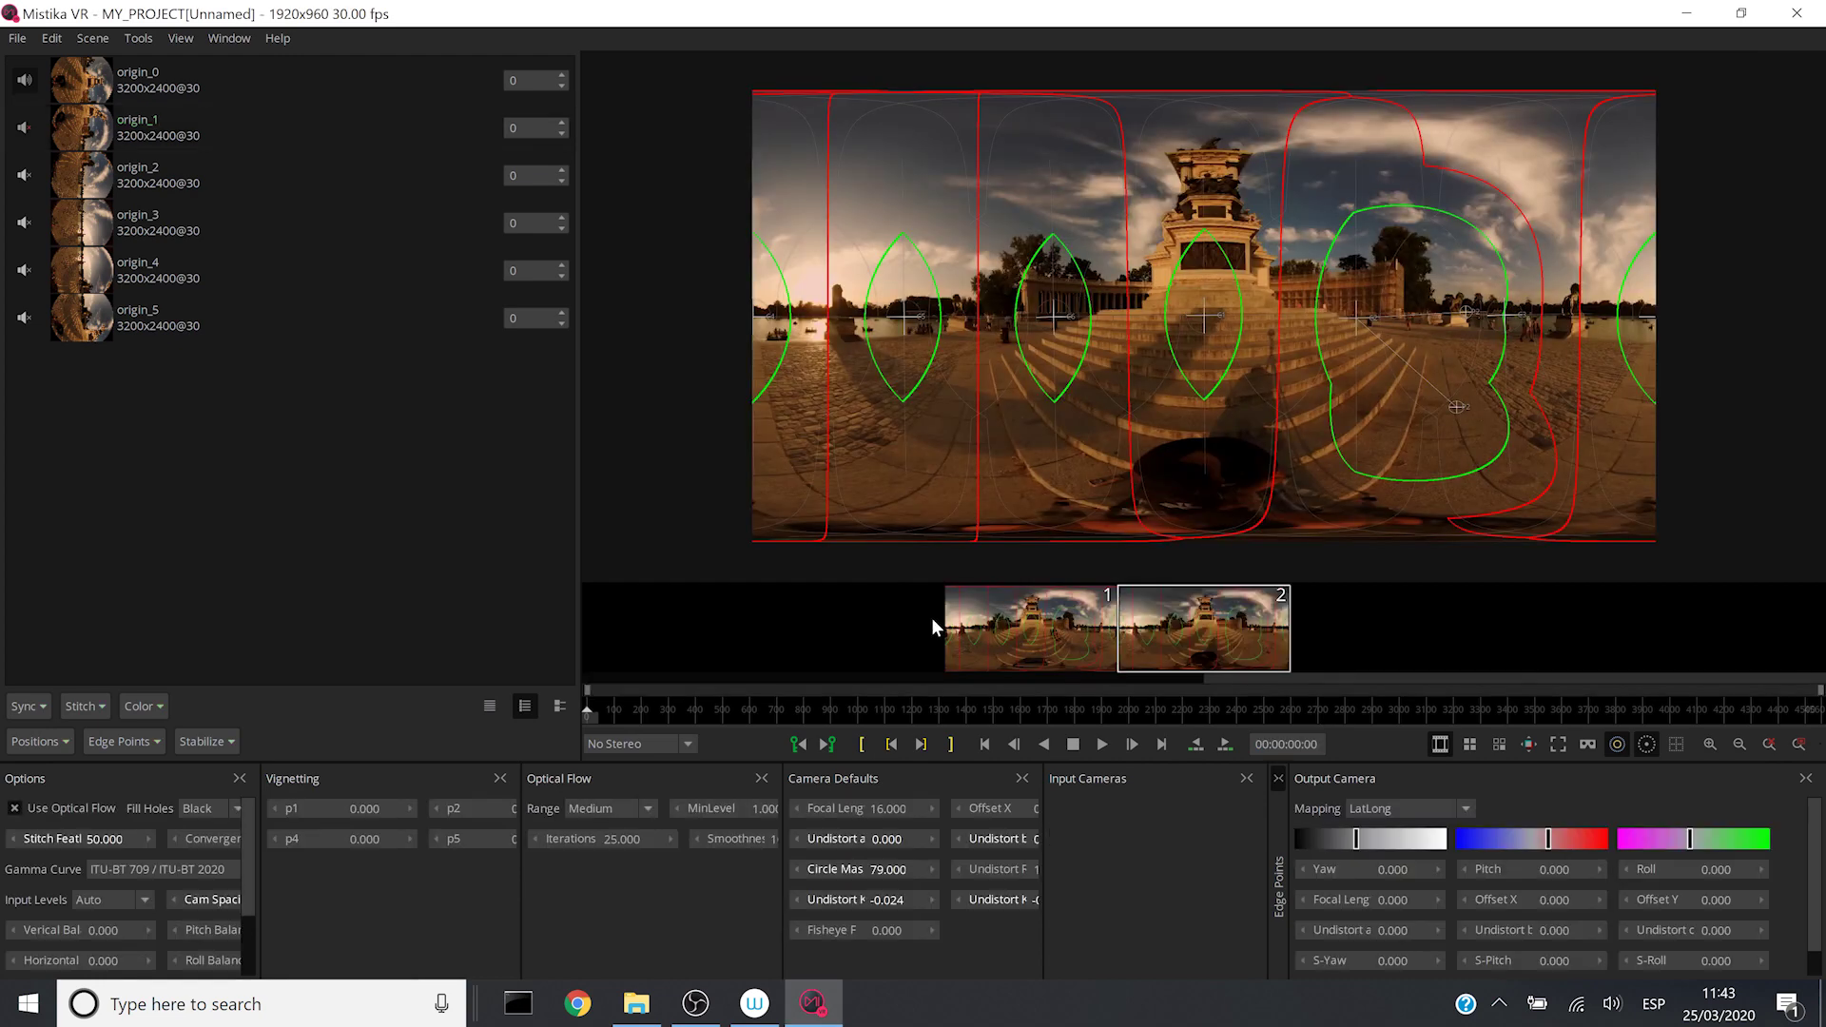
Scrub ahead in the clip, select camera origin_1, and name a new project HD_30FPS_PROJECT.
click(1387, 711)
click(1434, 714)
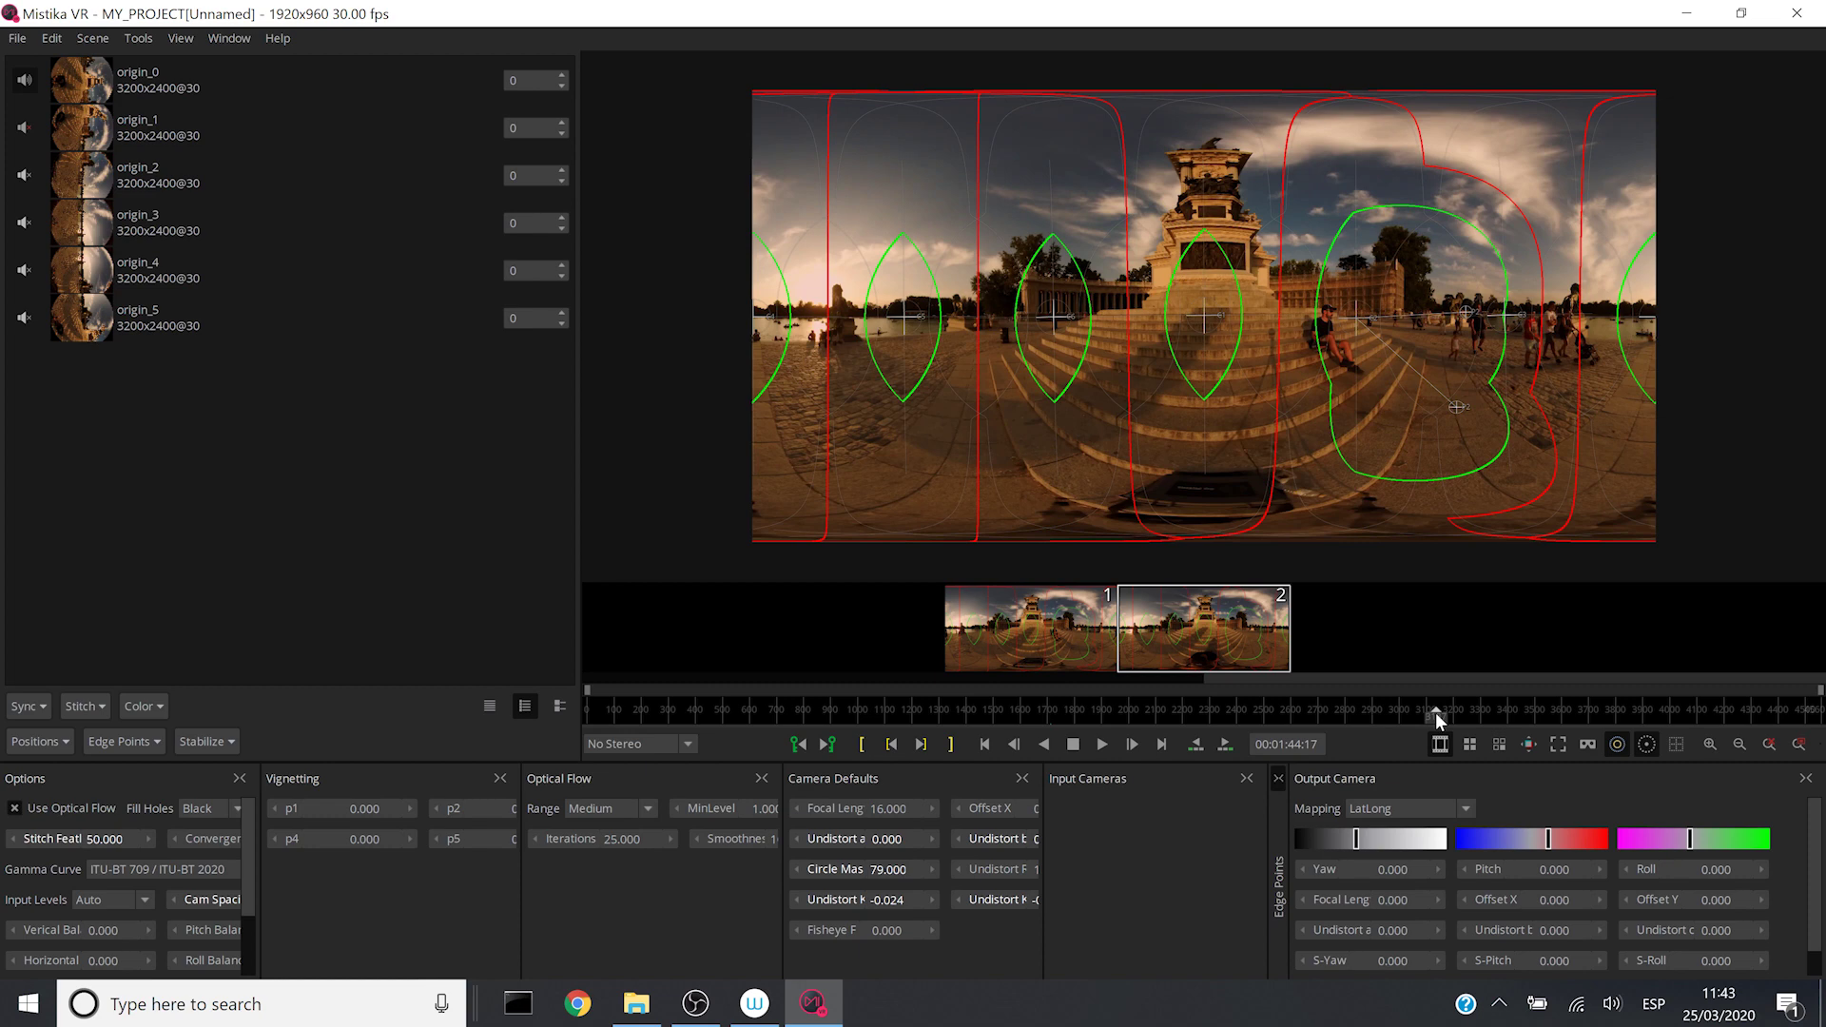
click(1349, 326)
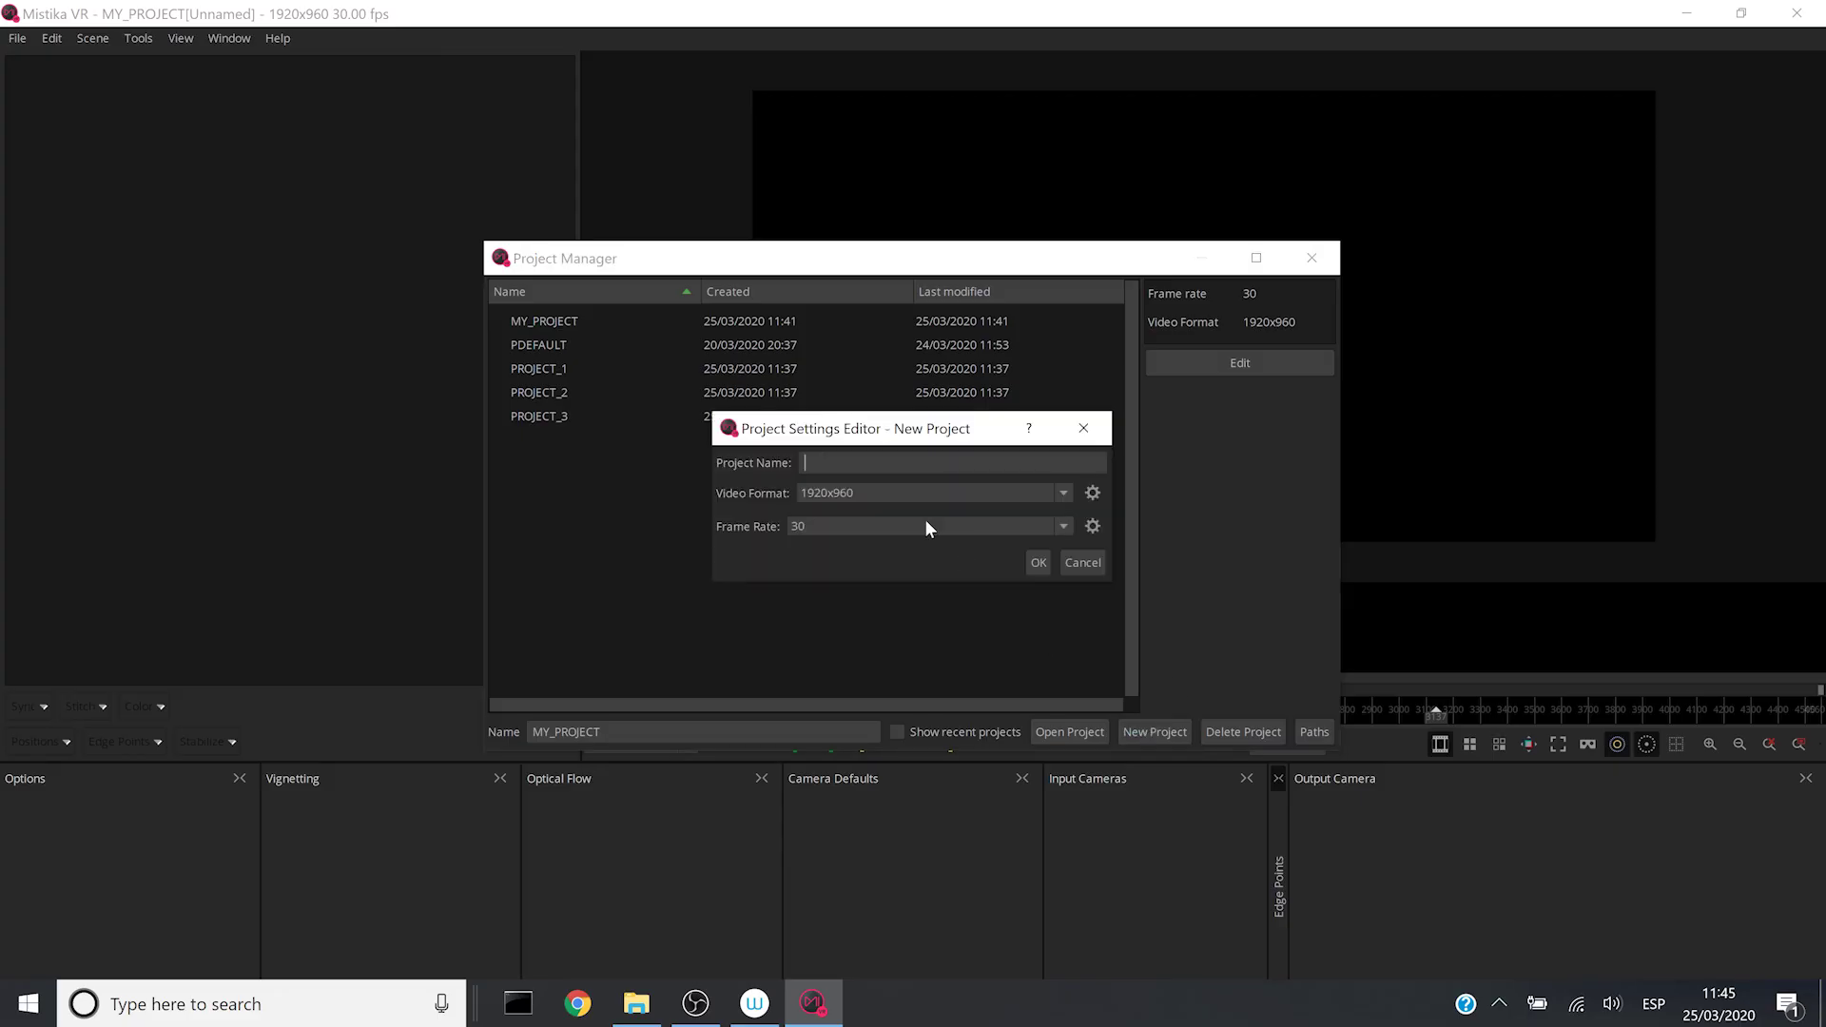
text(HD_30FPS_PROJECT)
Confirm HD_30FPS_PROJECT, then return to the Project Manager, closing the current sequence.
key(Return)
click(11, 40)
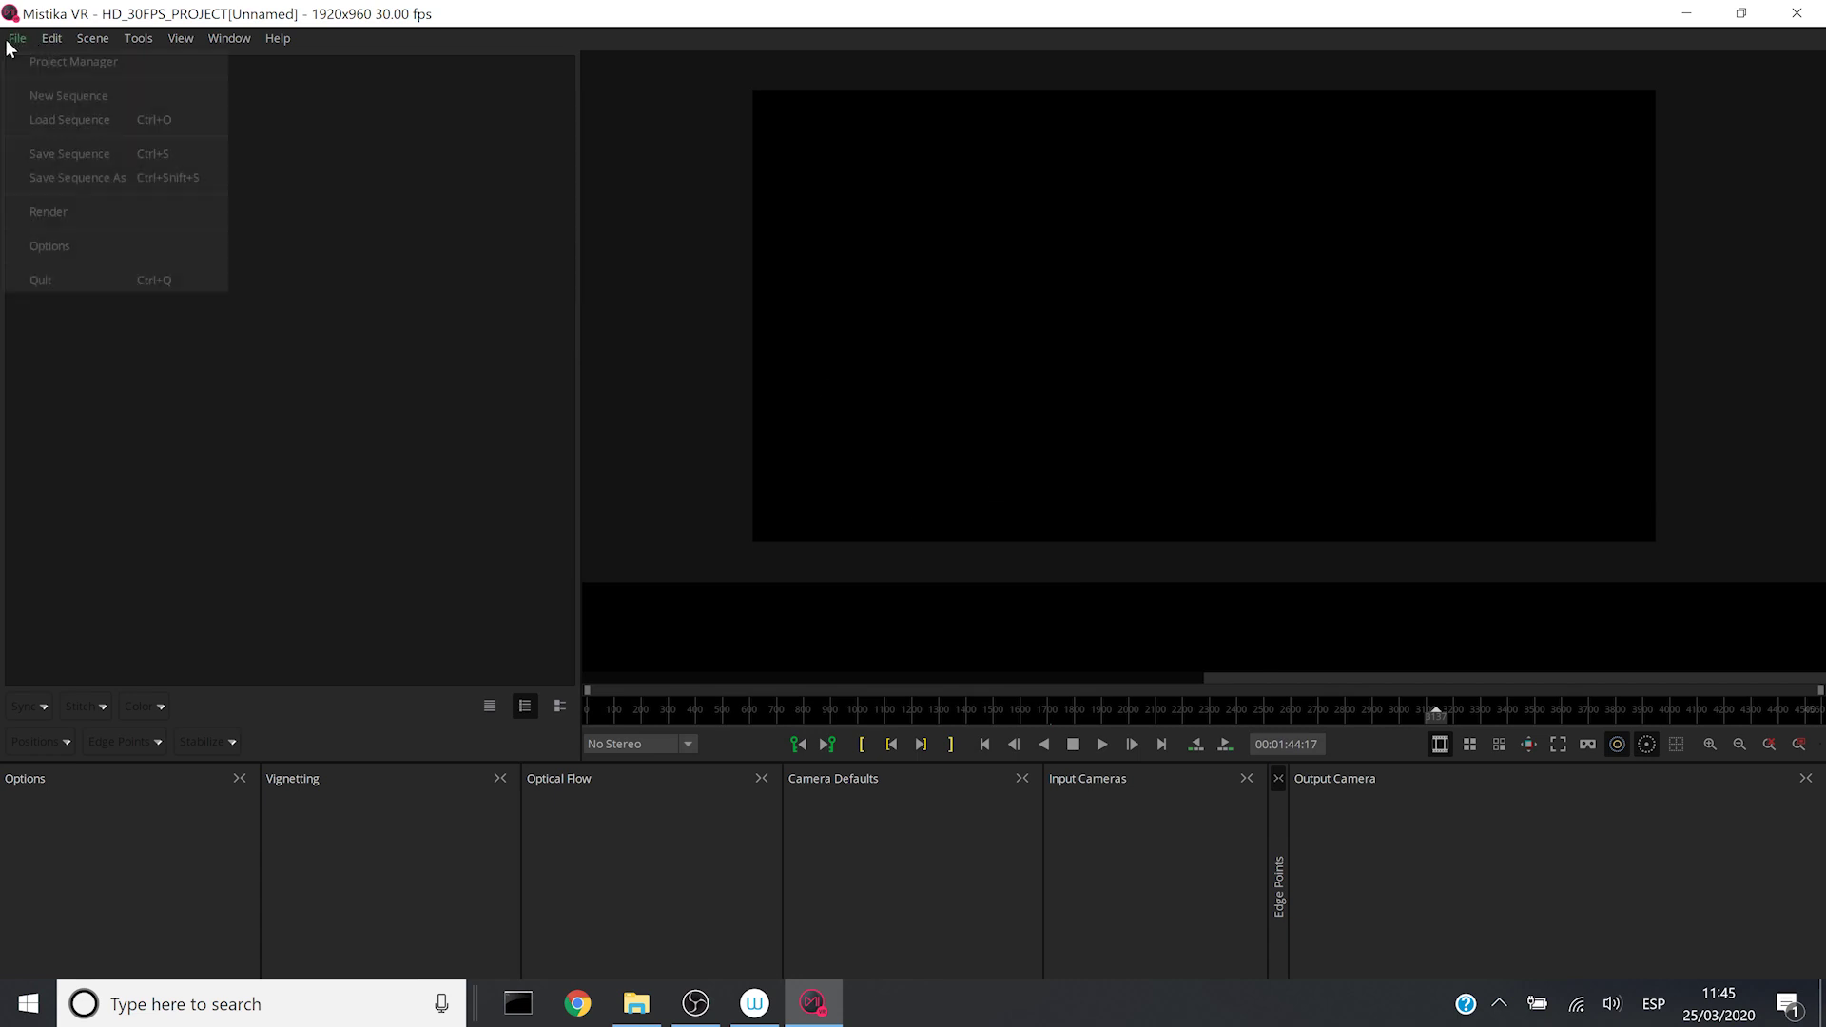
click(67, 62)
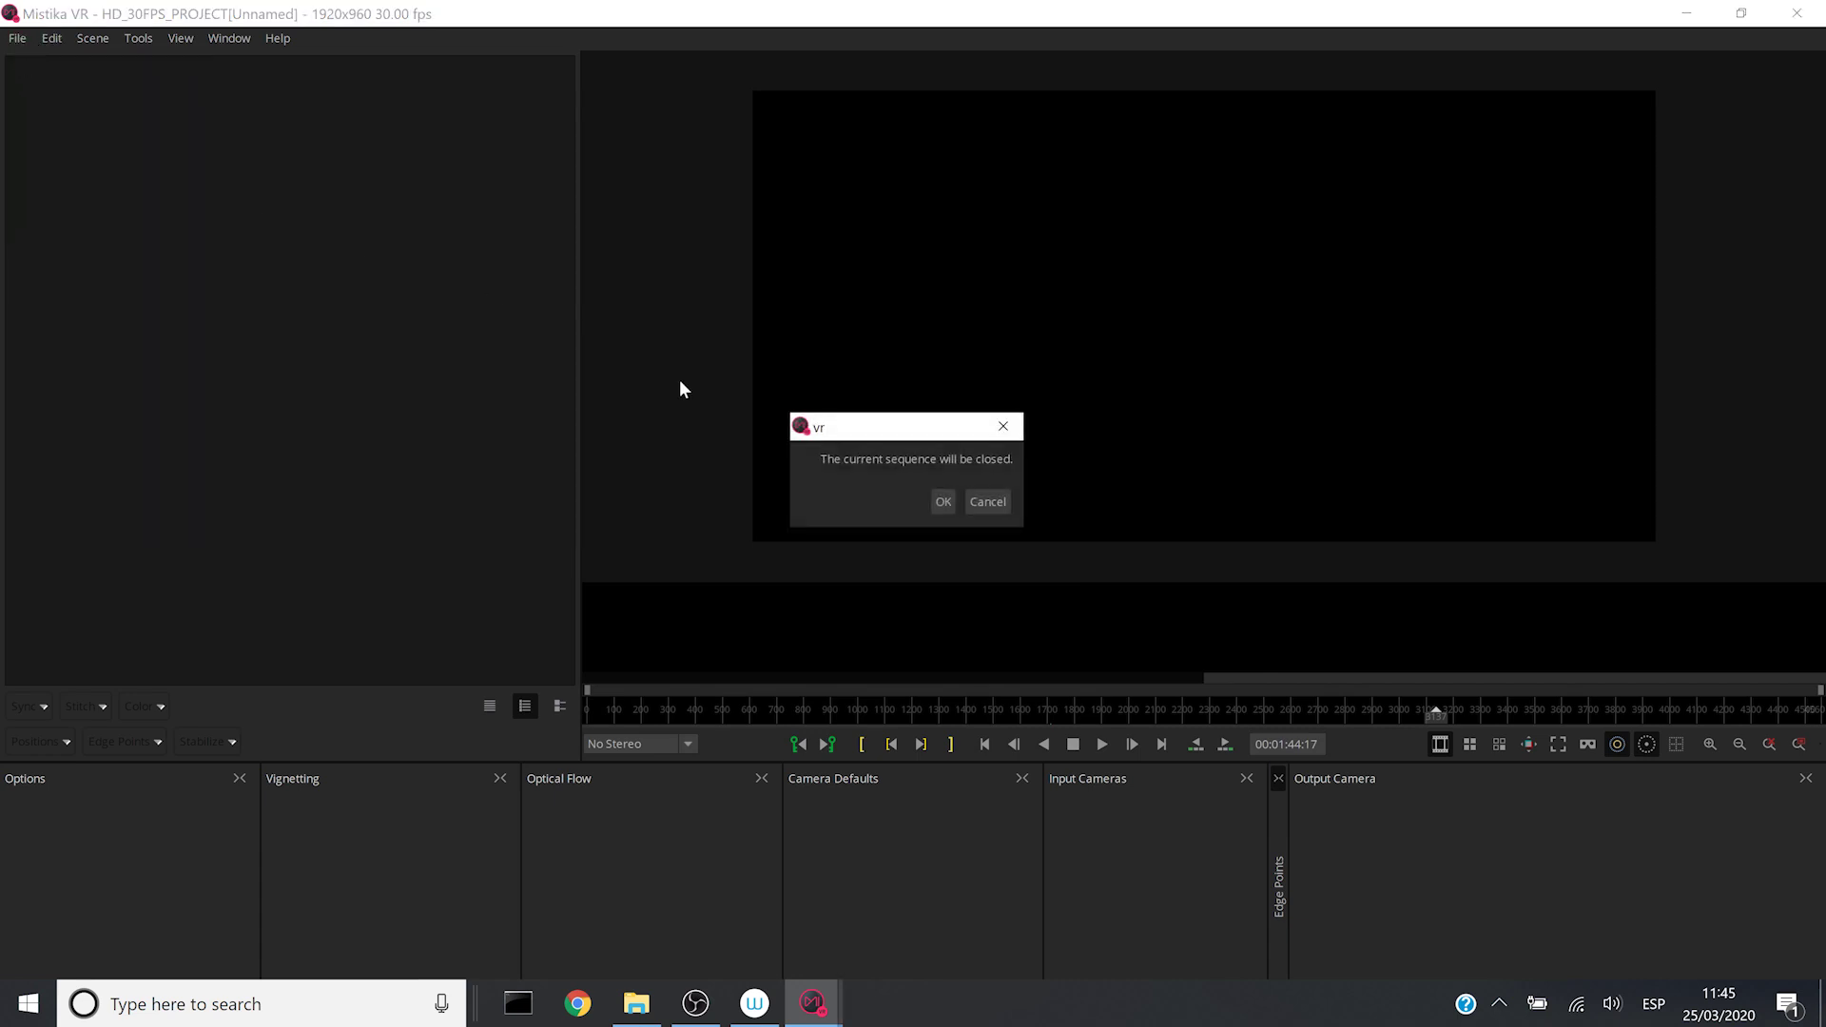
click(943, 502)
Create and open UHD_29FPS_PROJECT at 3840x1920 and 29.97 fps.
click(1148, 732)
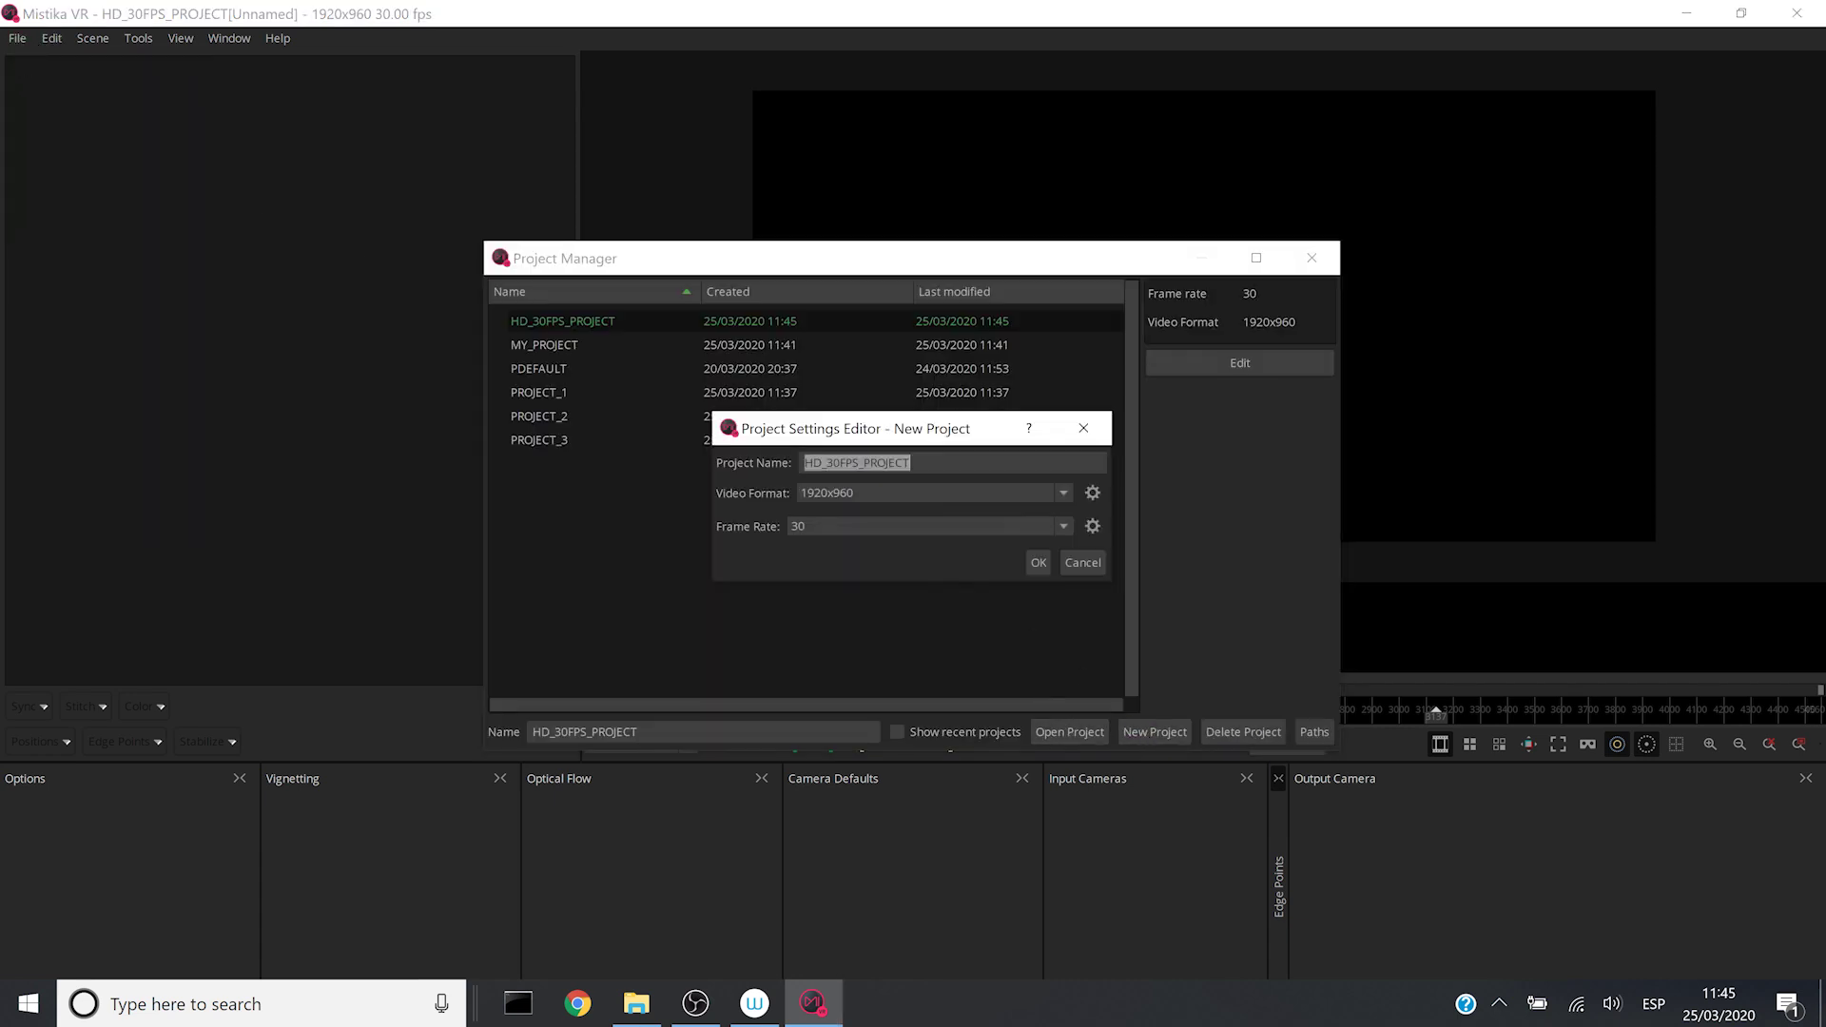
text(UHD_29FPS_PROJECT)
click(858, 494)
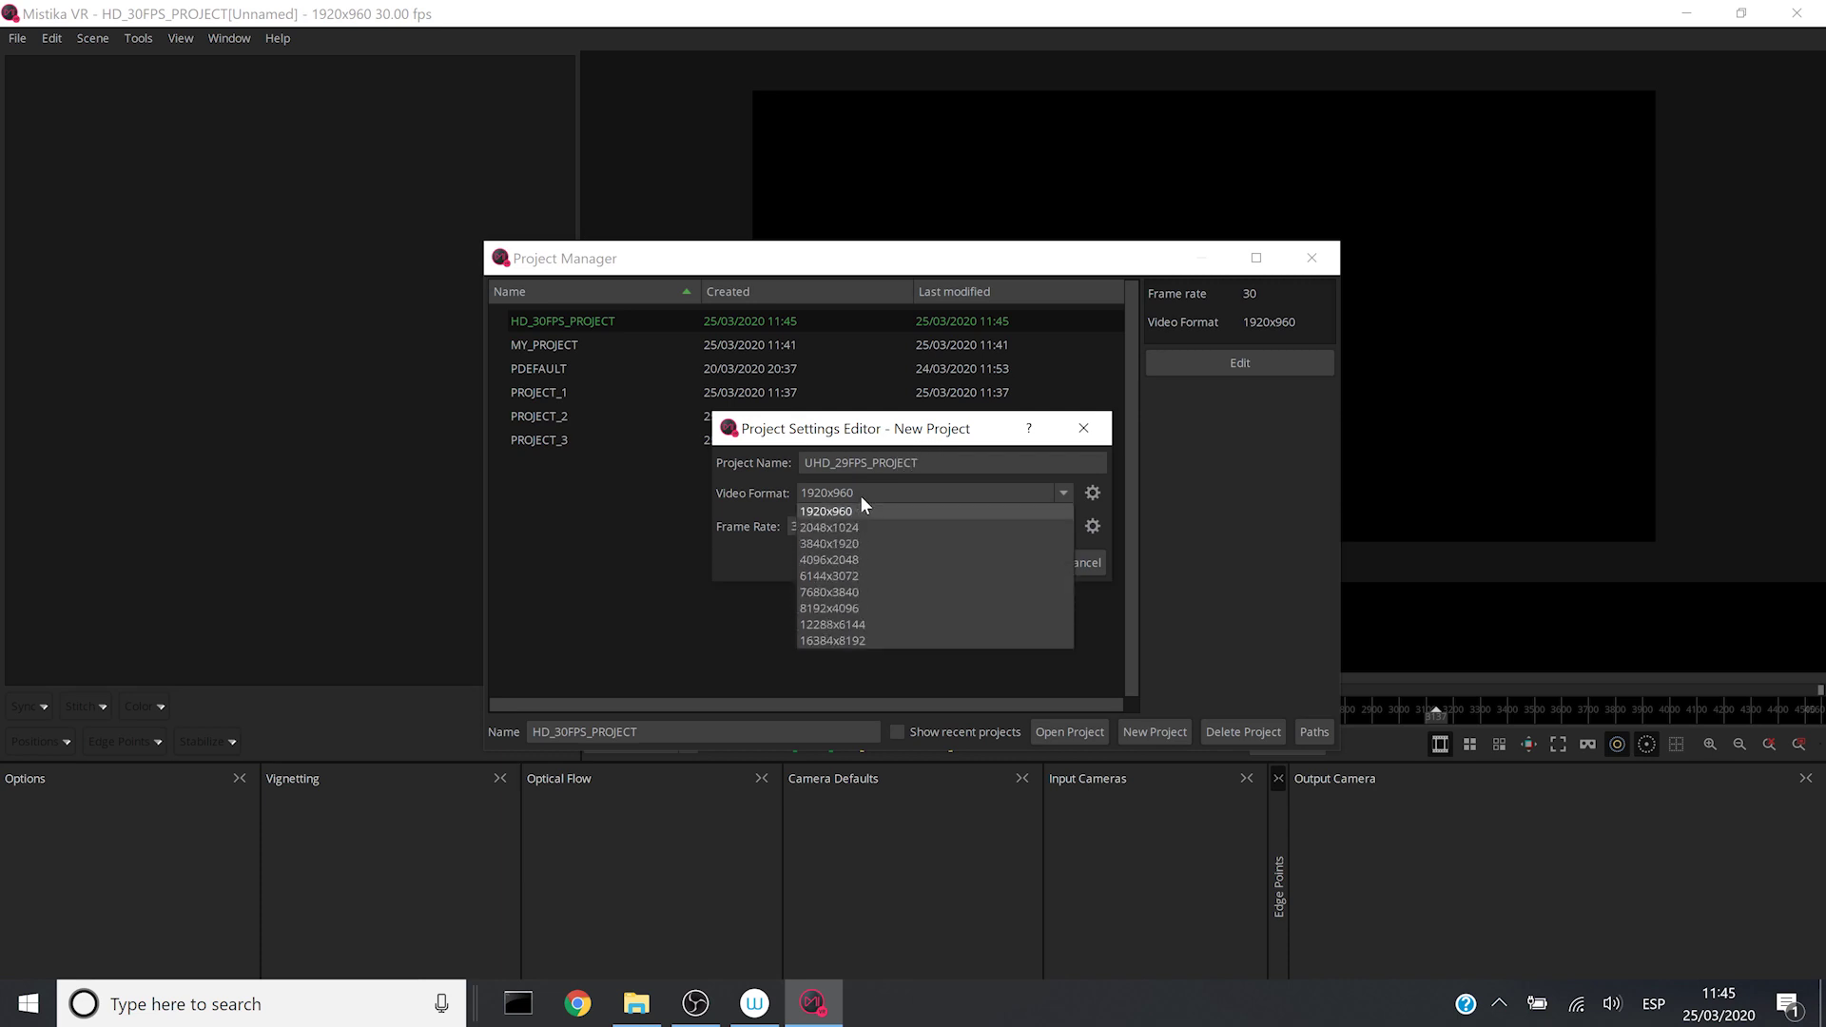
click(862, 539)
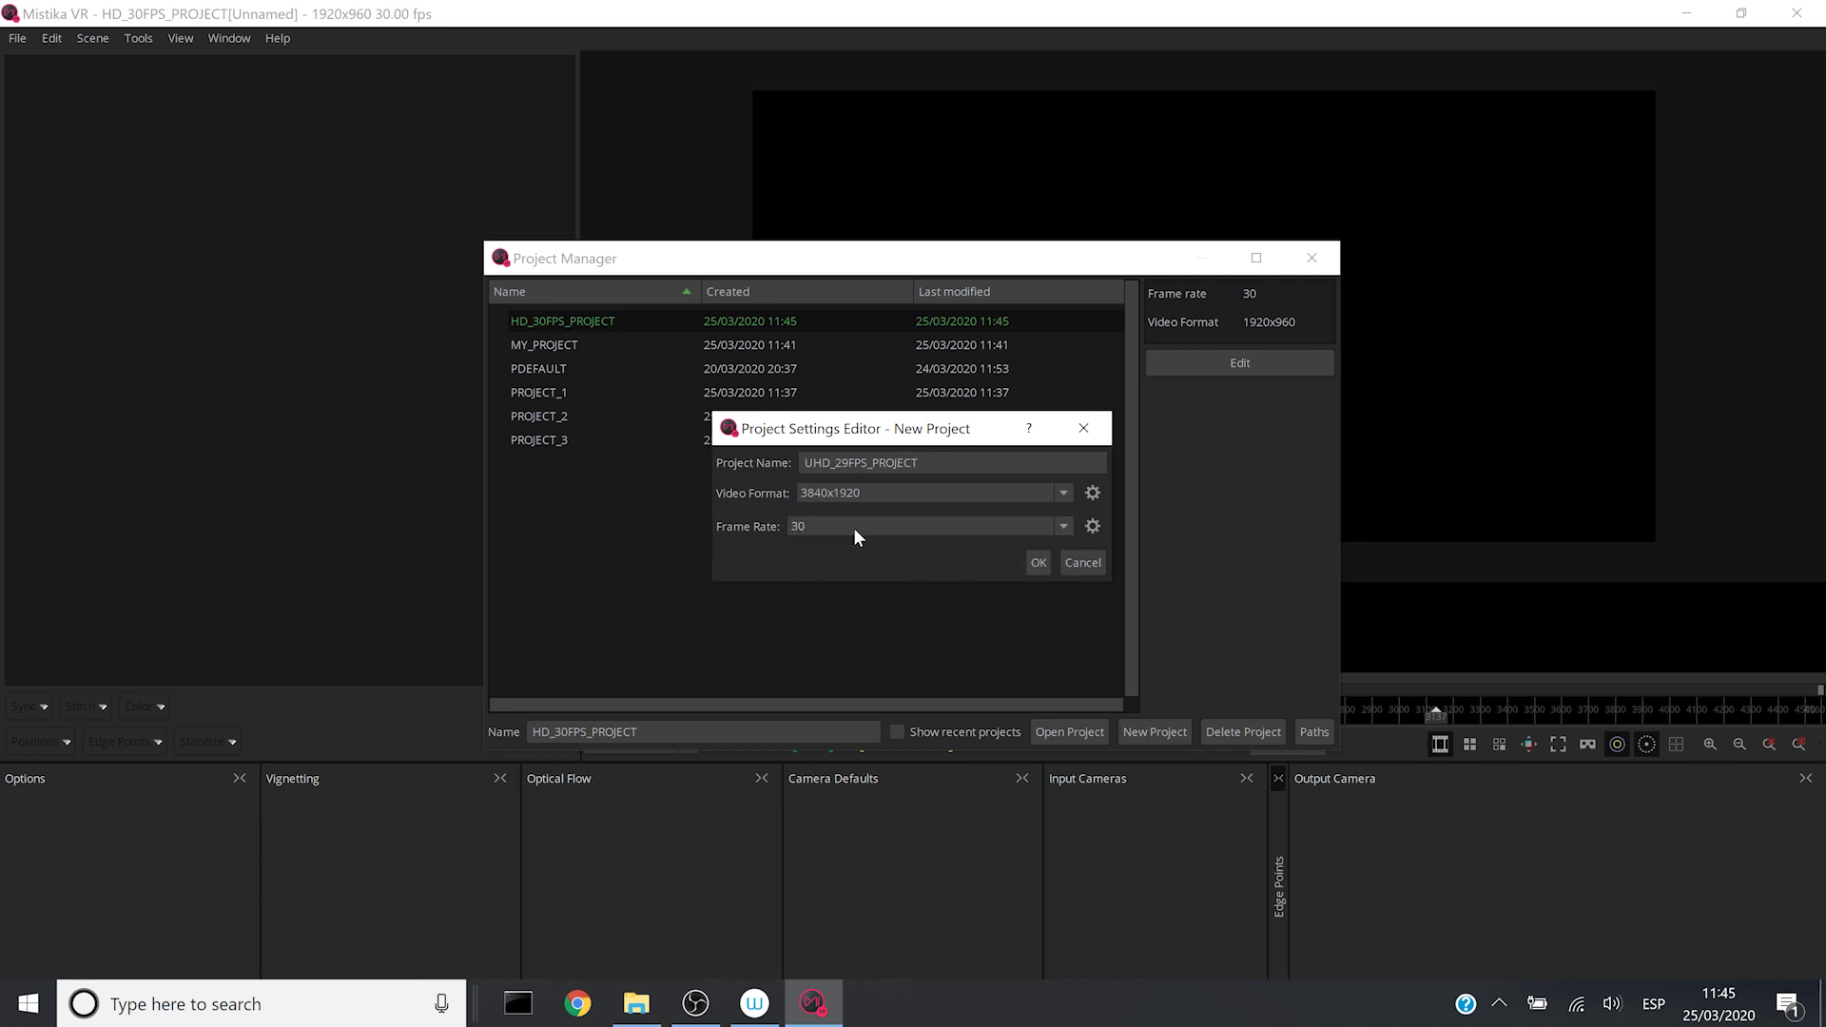
click(853, 527)
click(843, 594)
click(1037, 562)
Return to the Project Manager, closing the sequence and deselecting UHD_29FPS_PROJECT.
click(16, 41)
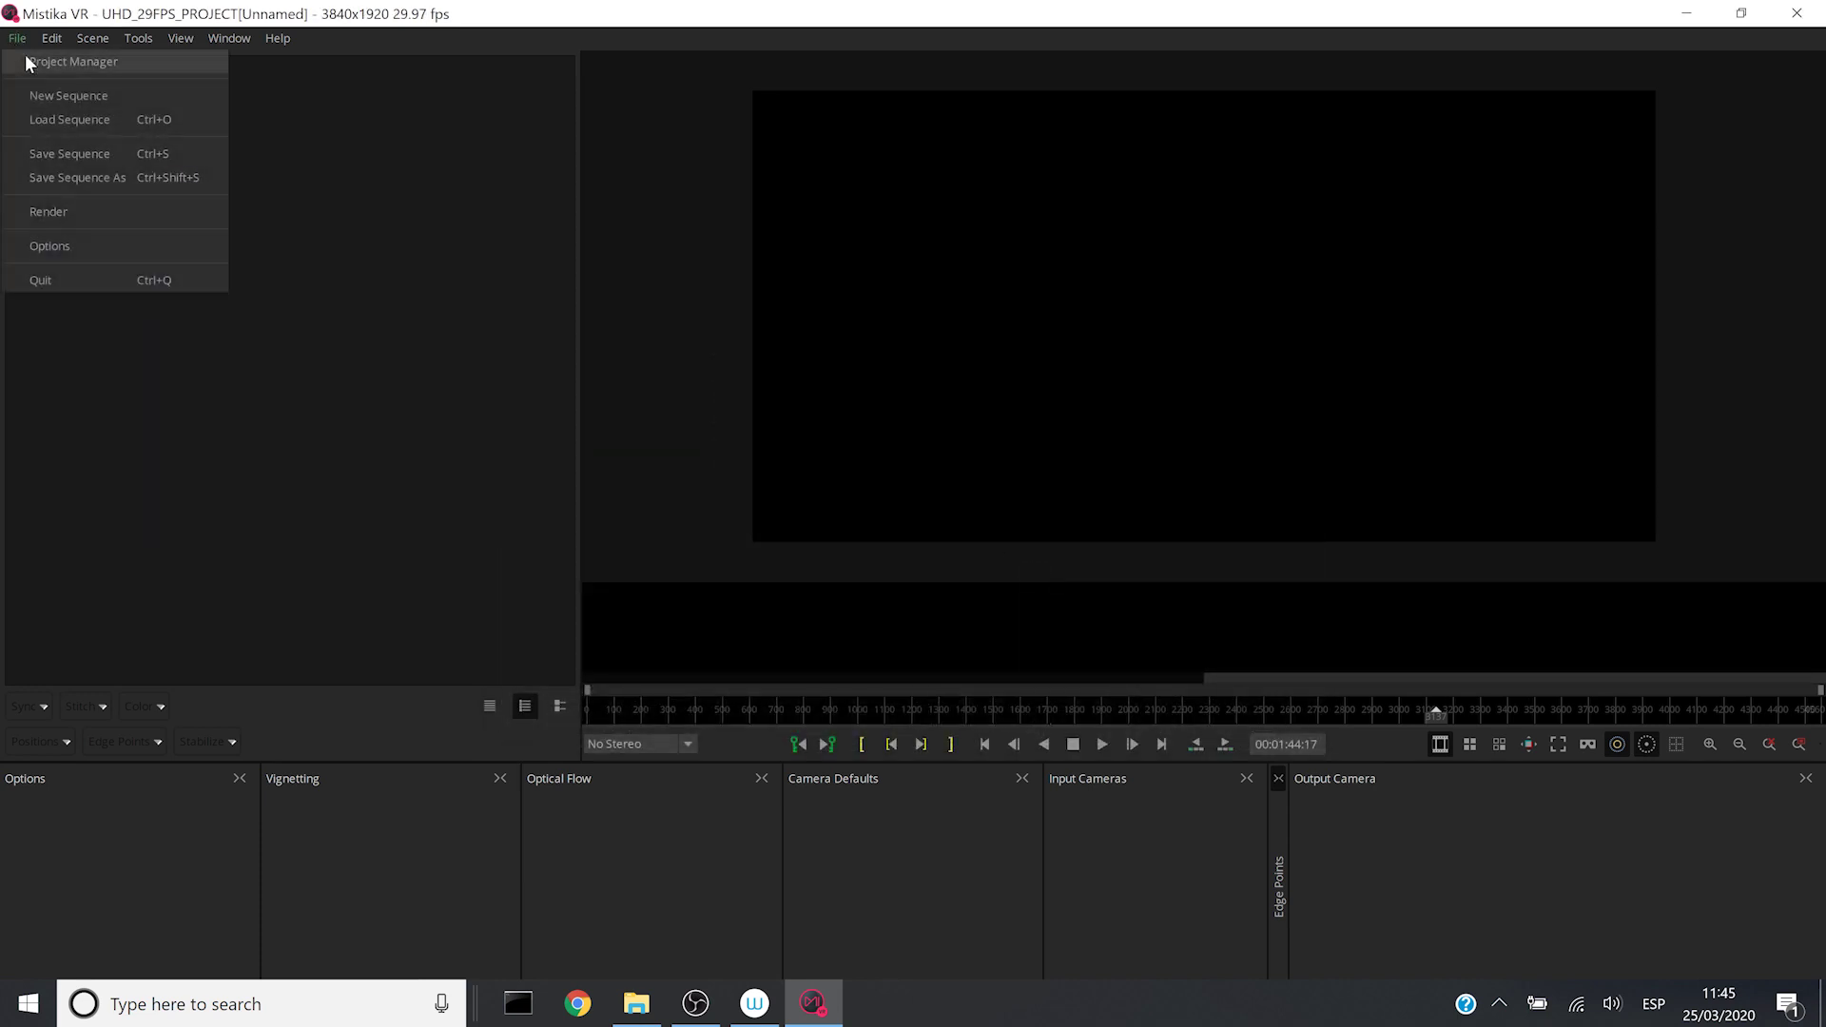
click(27, 59)
click(939, 494)
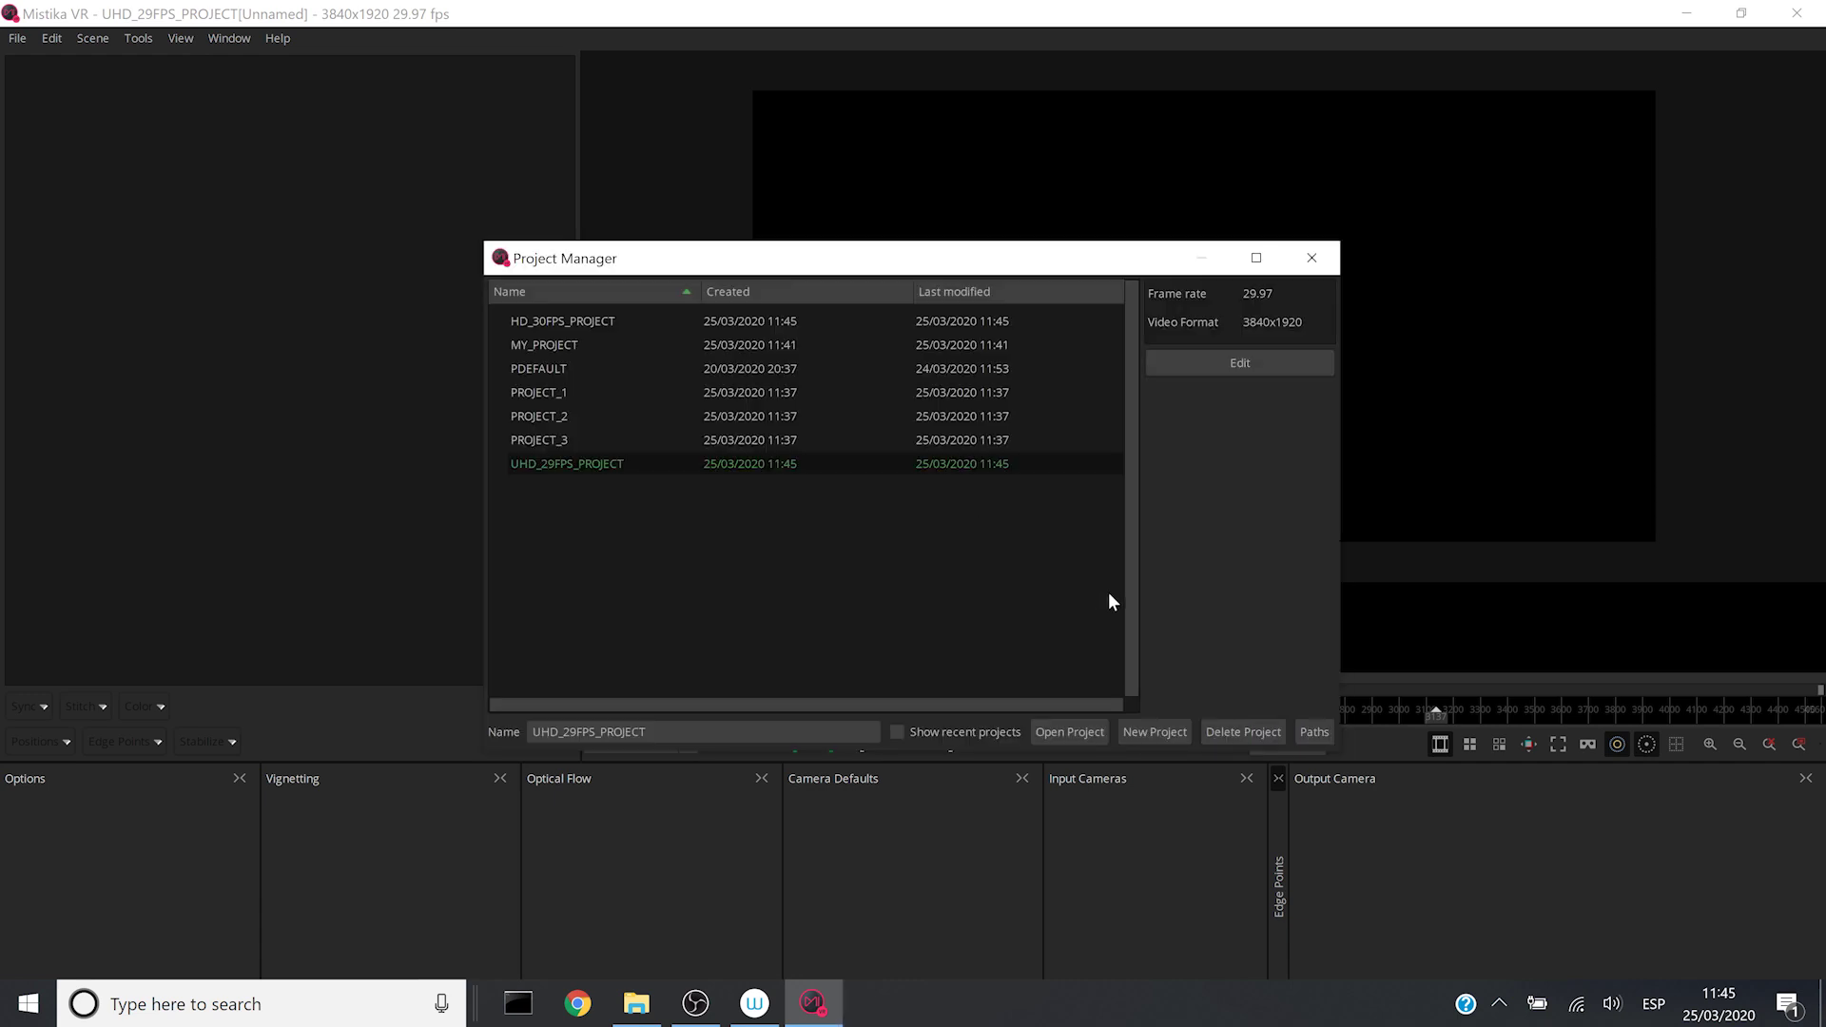
click(835, 595)
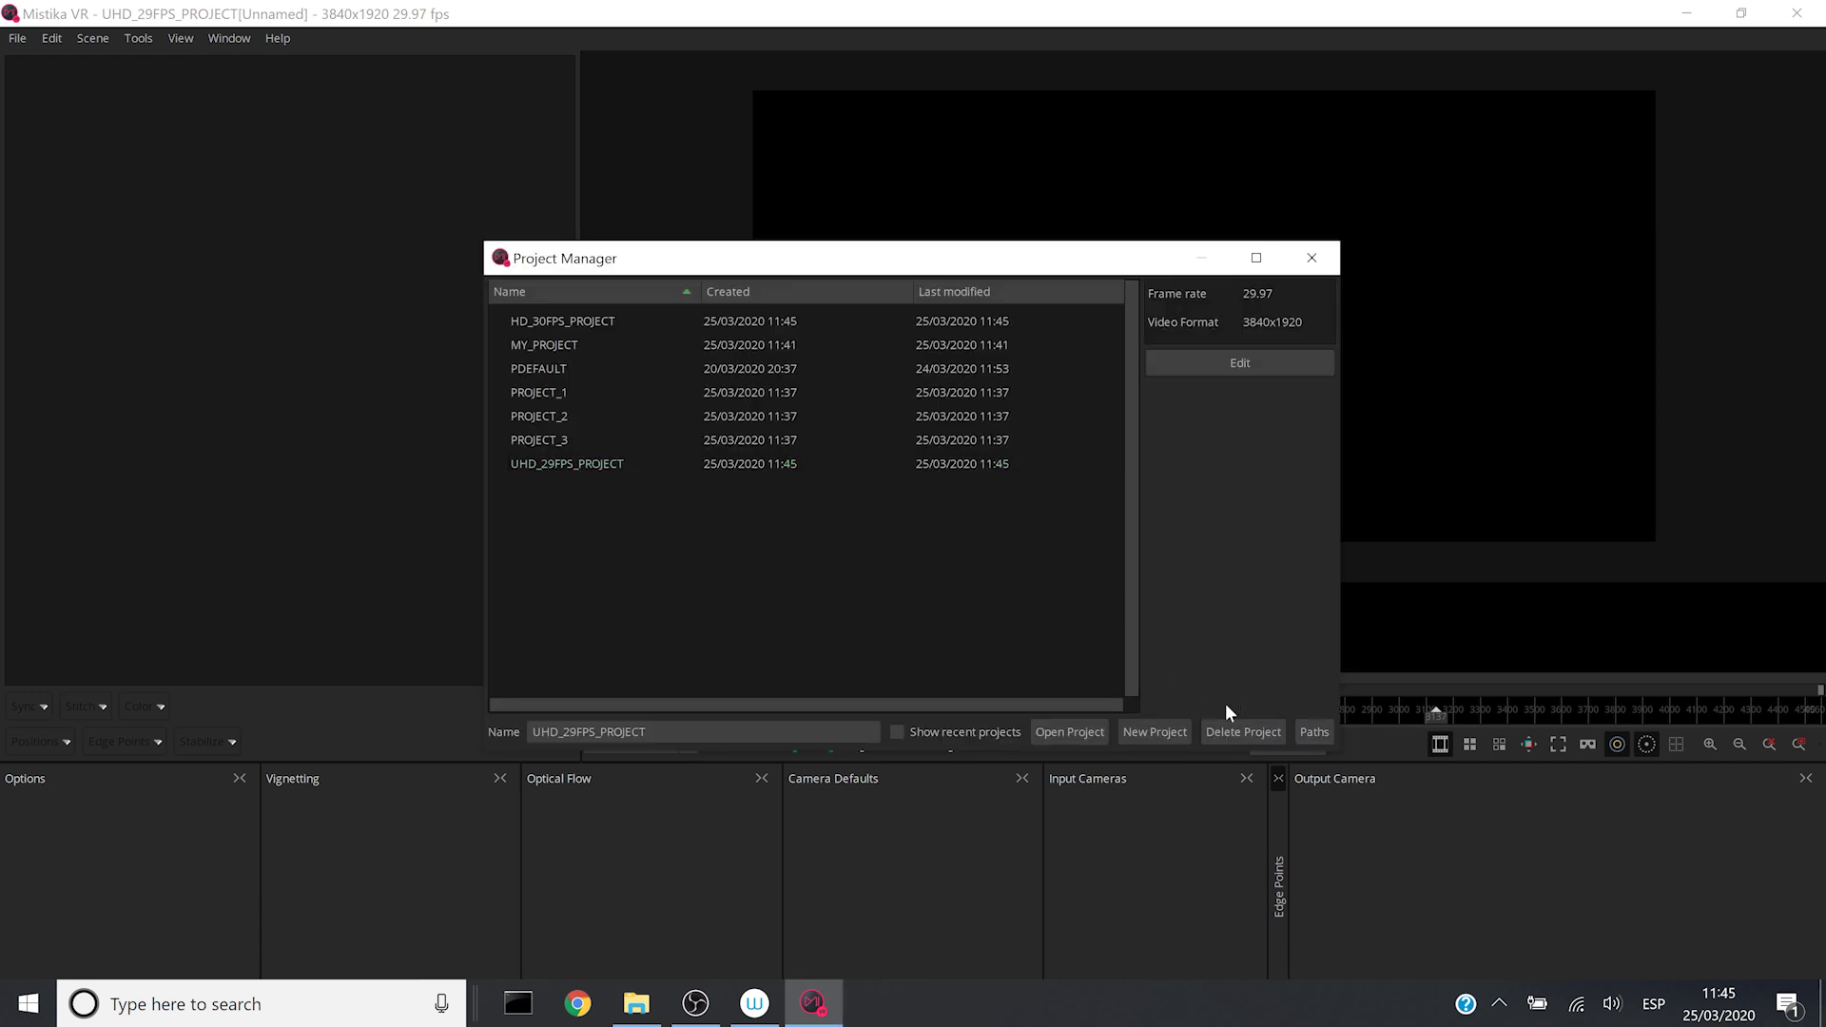
Create and open 8K_50FPS_PROJECT at 8192x4096 and 50 fps.
click(1179, 732)
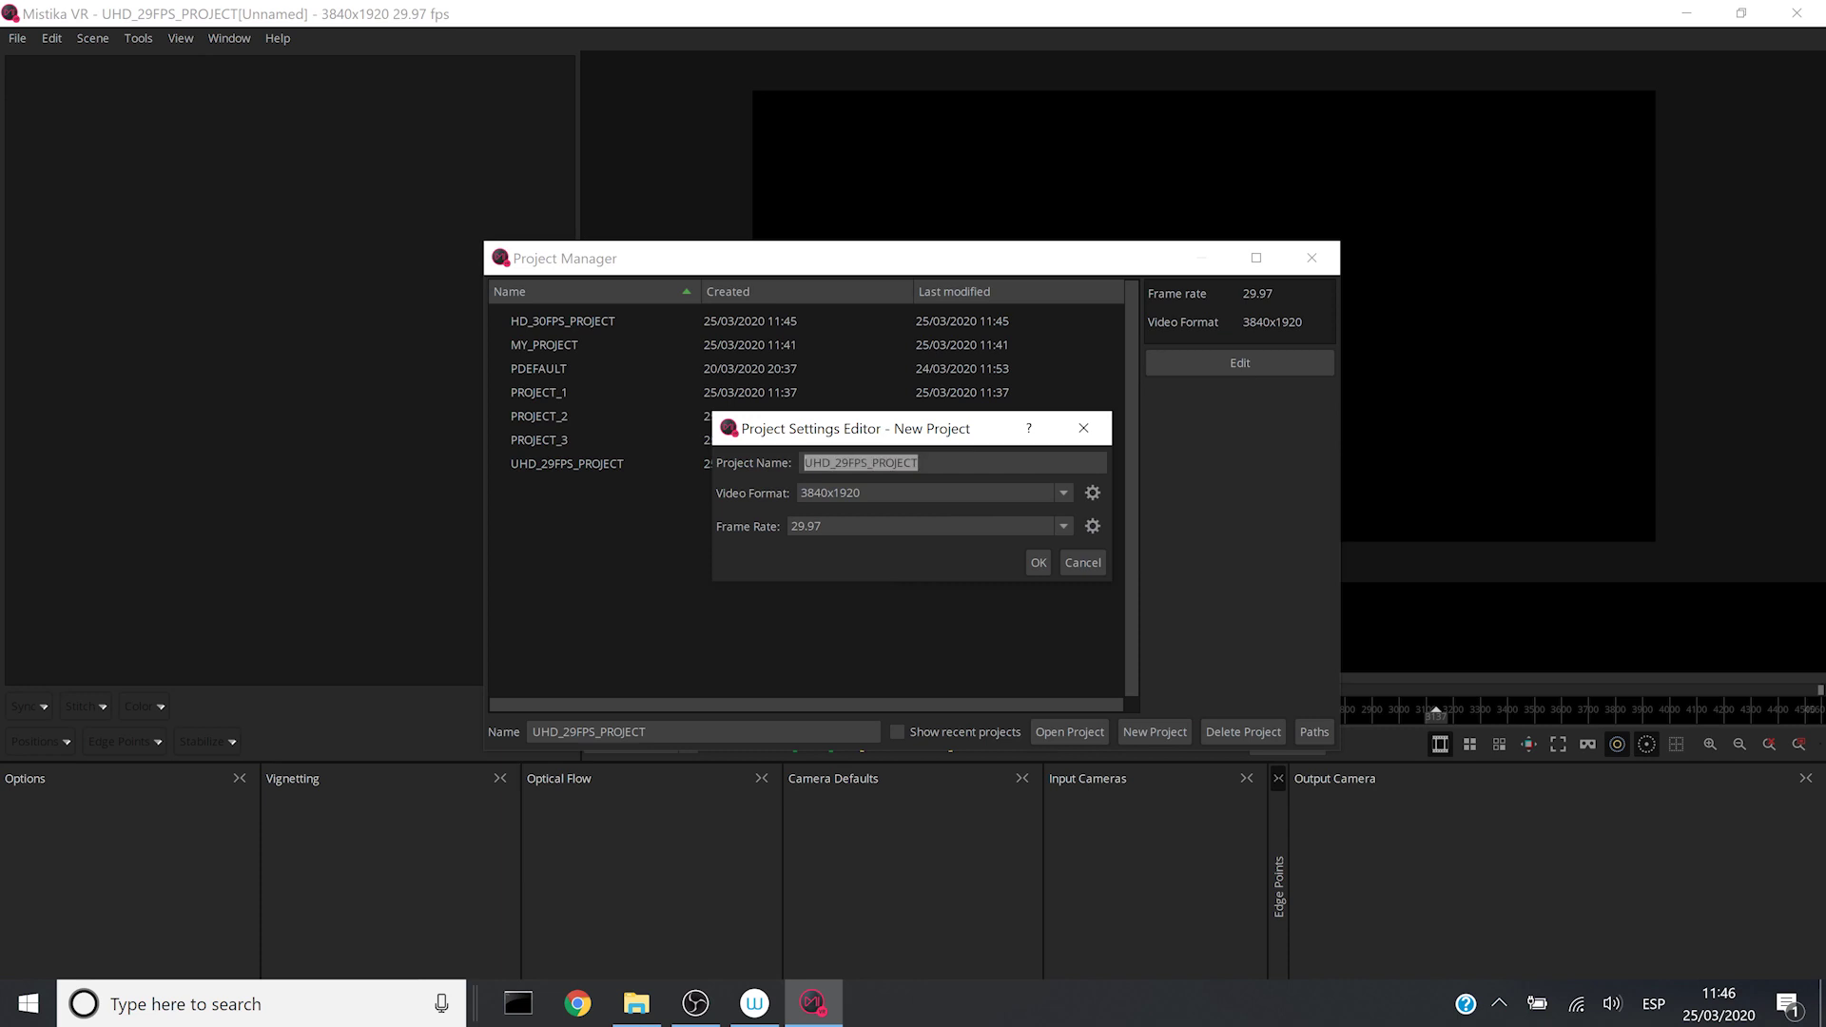
text(8K)
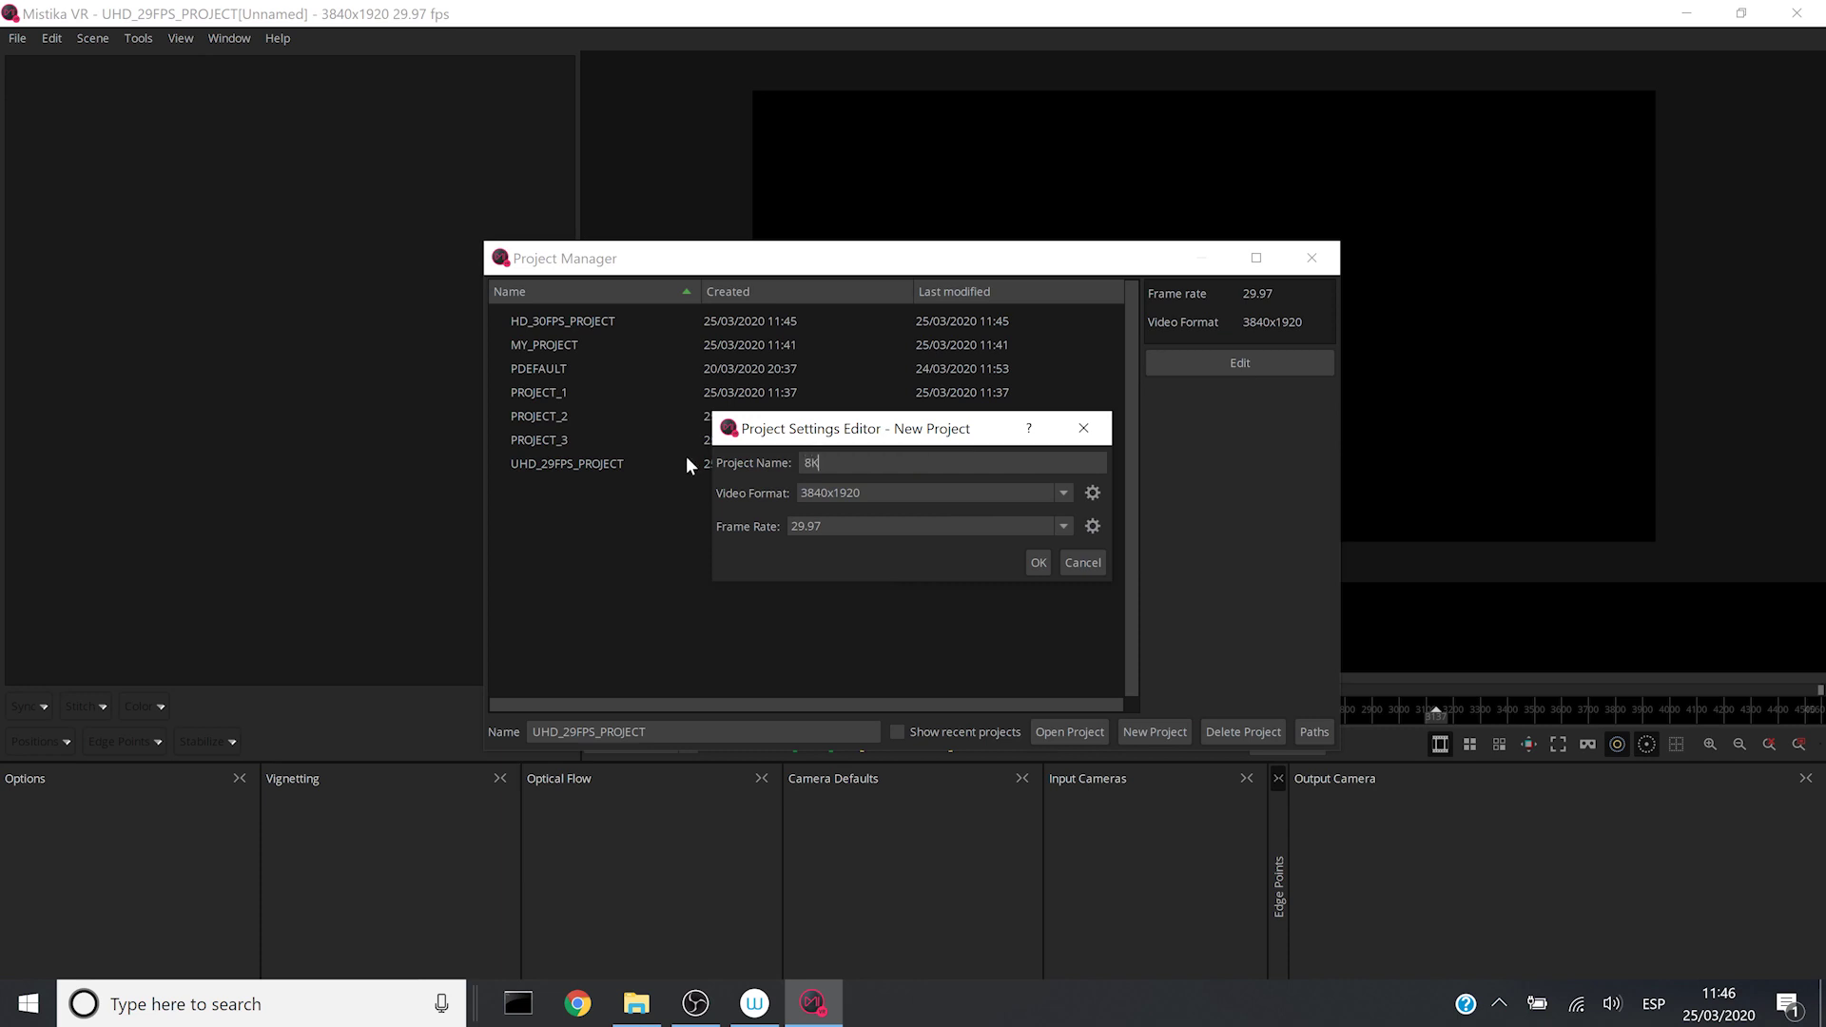
text(_50FPS_PROJECT)
click(904, 491)
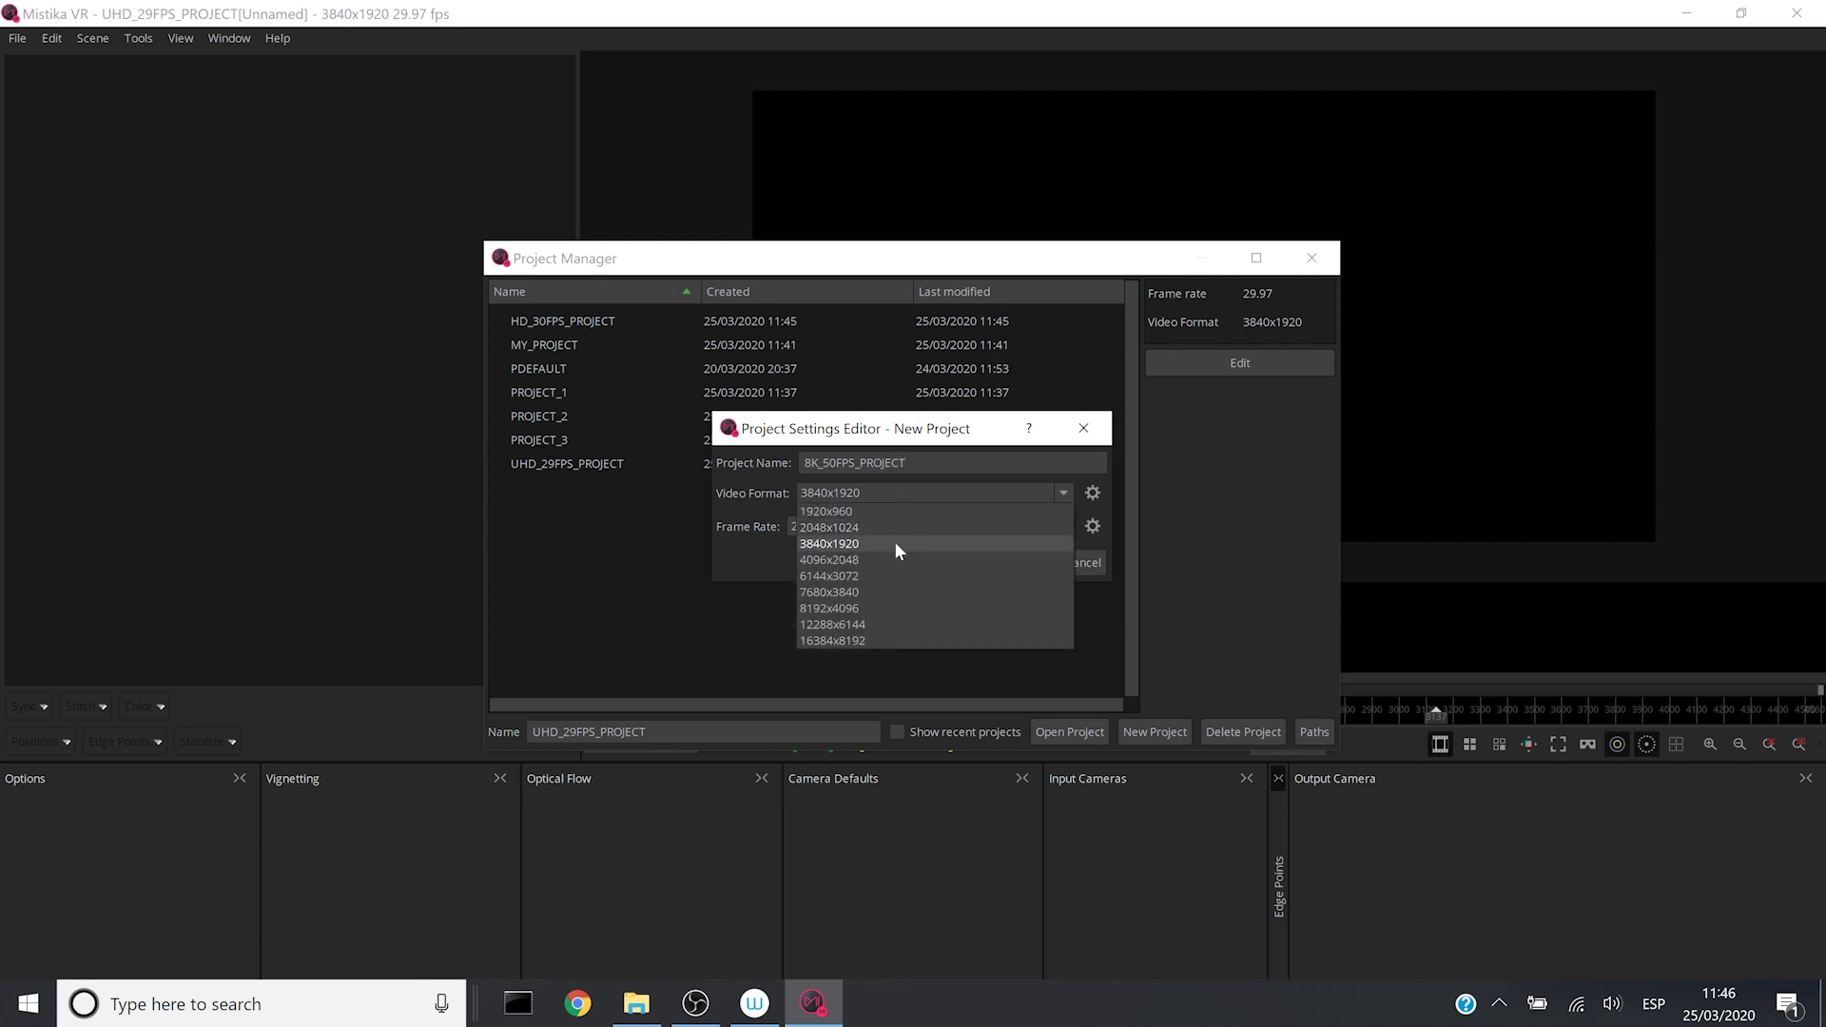
click(860, 607)
click(843, 526)
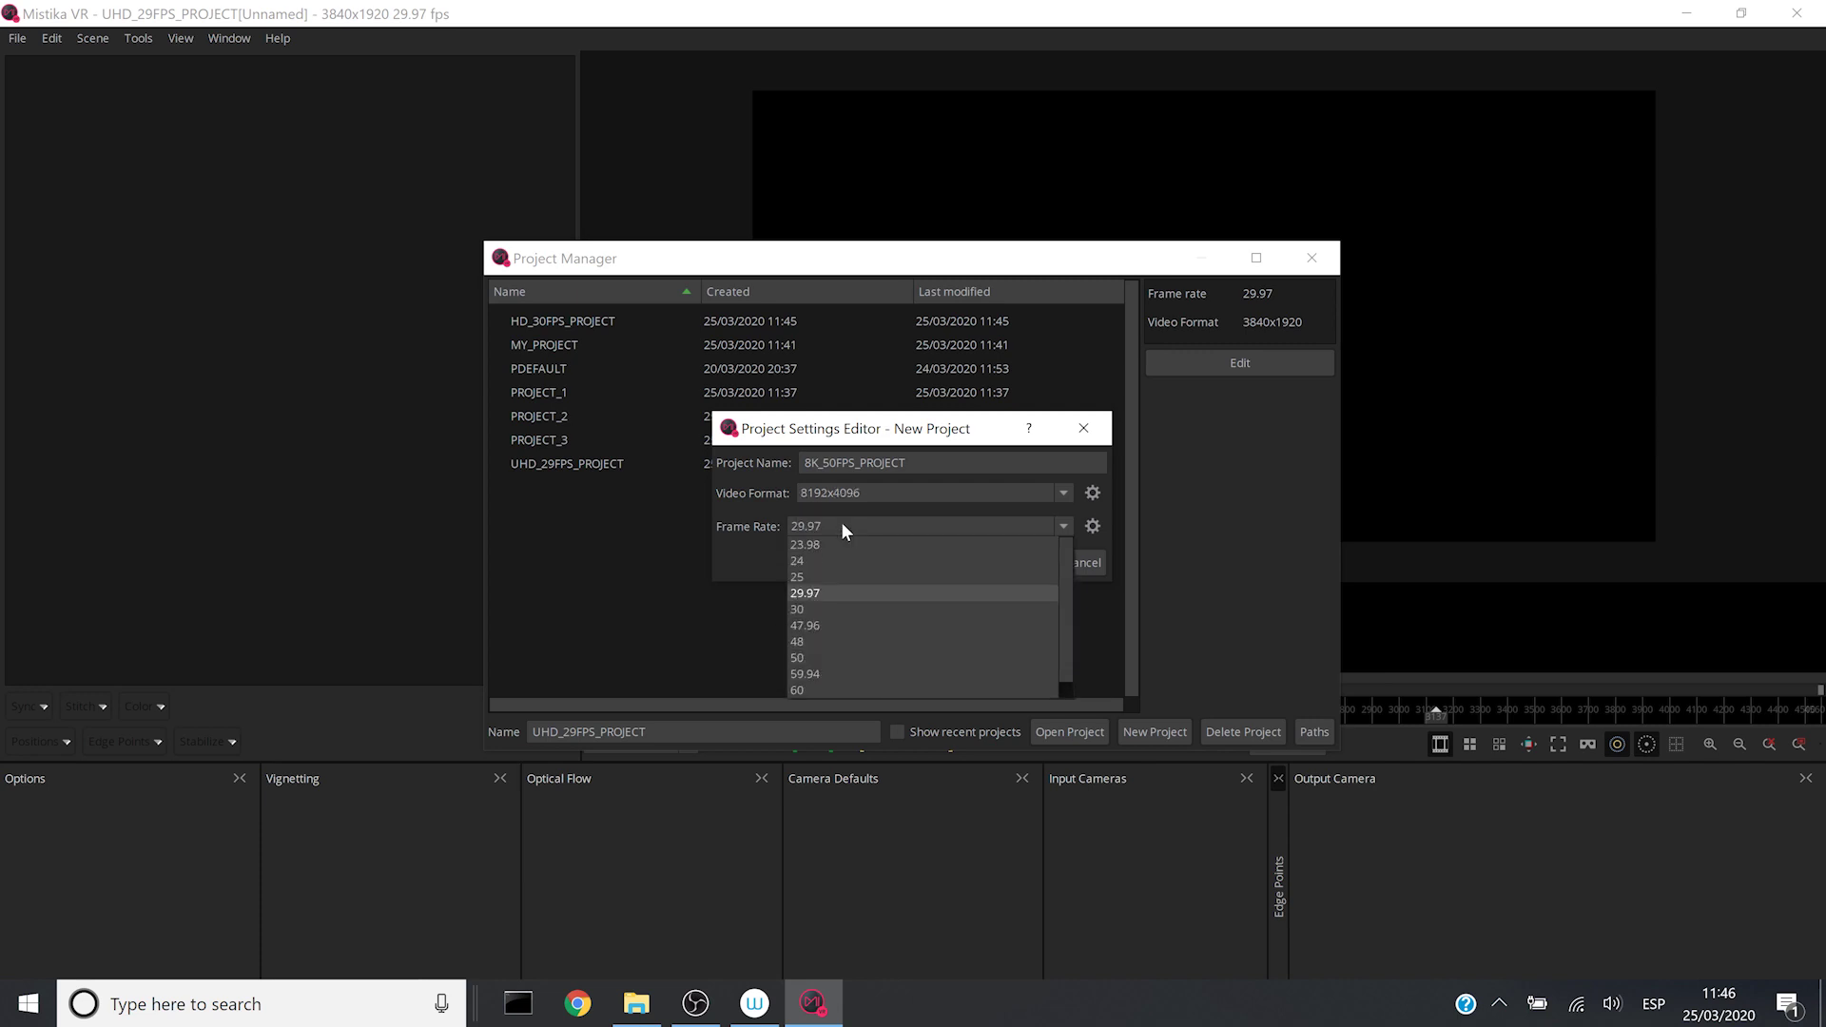
click(833, 658)
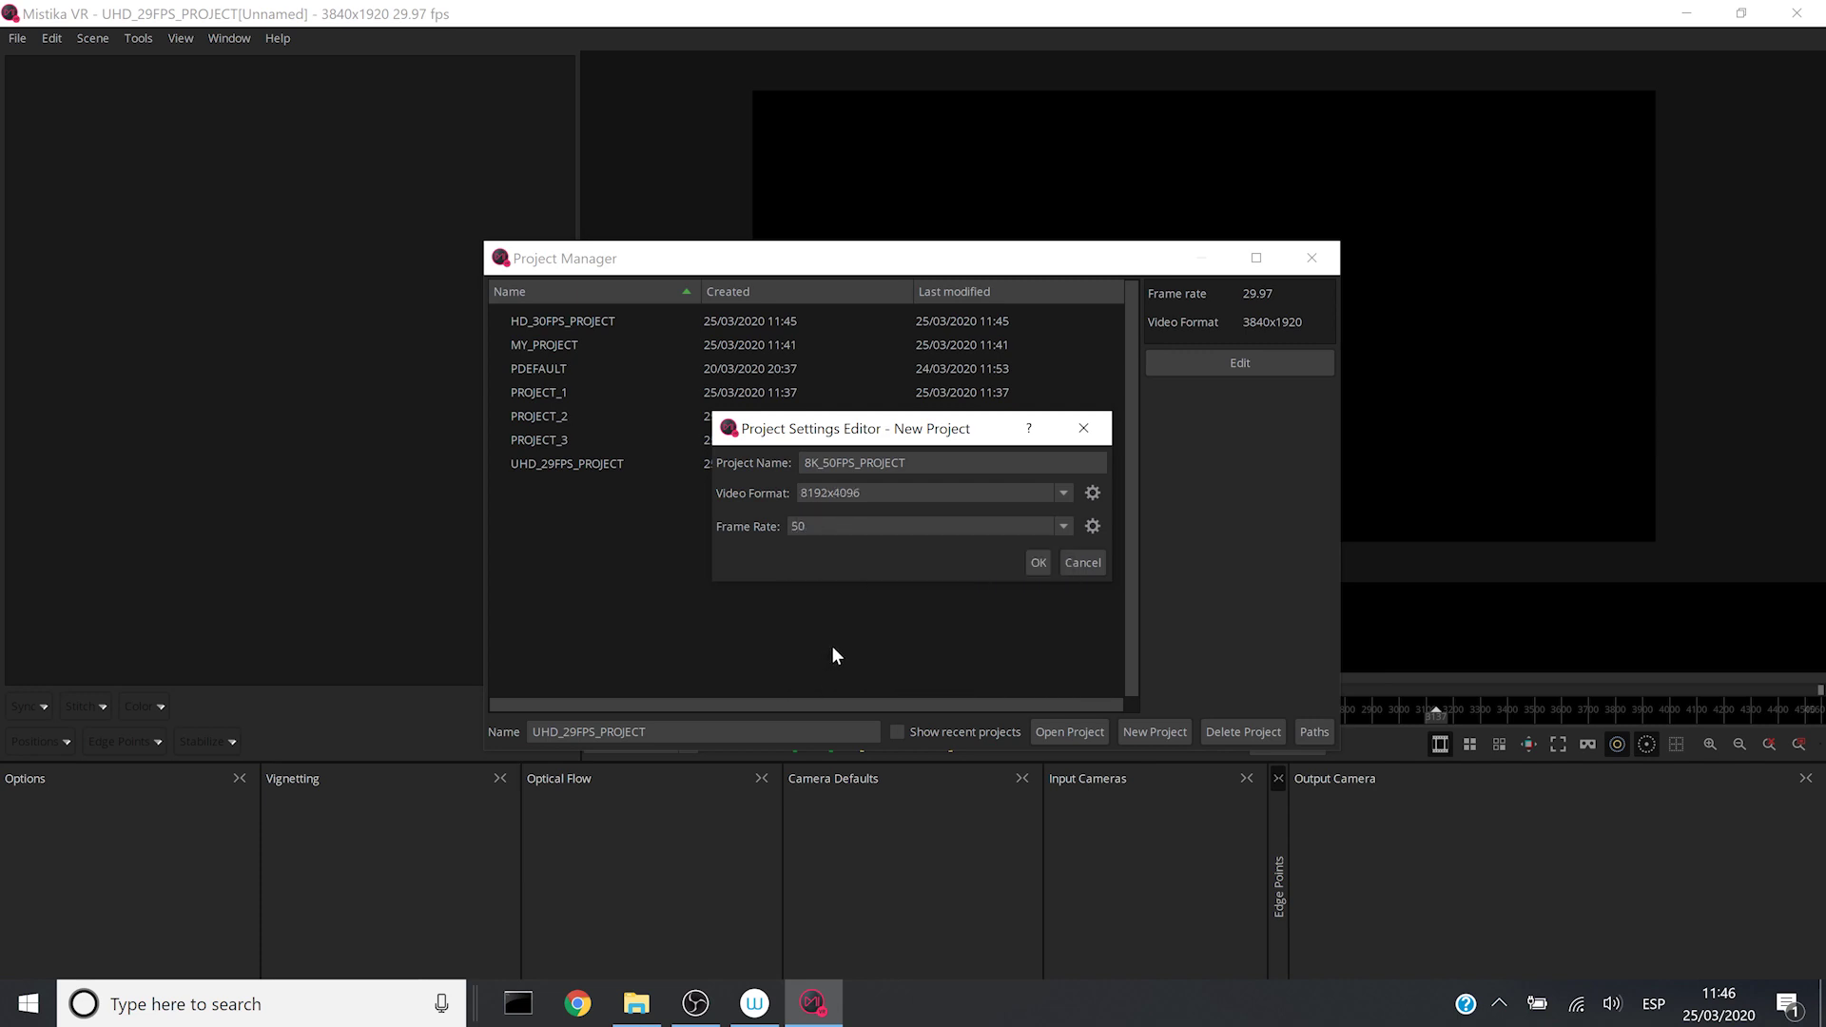
click(1034, 563)
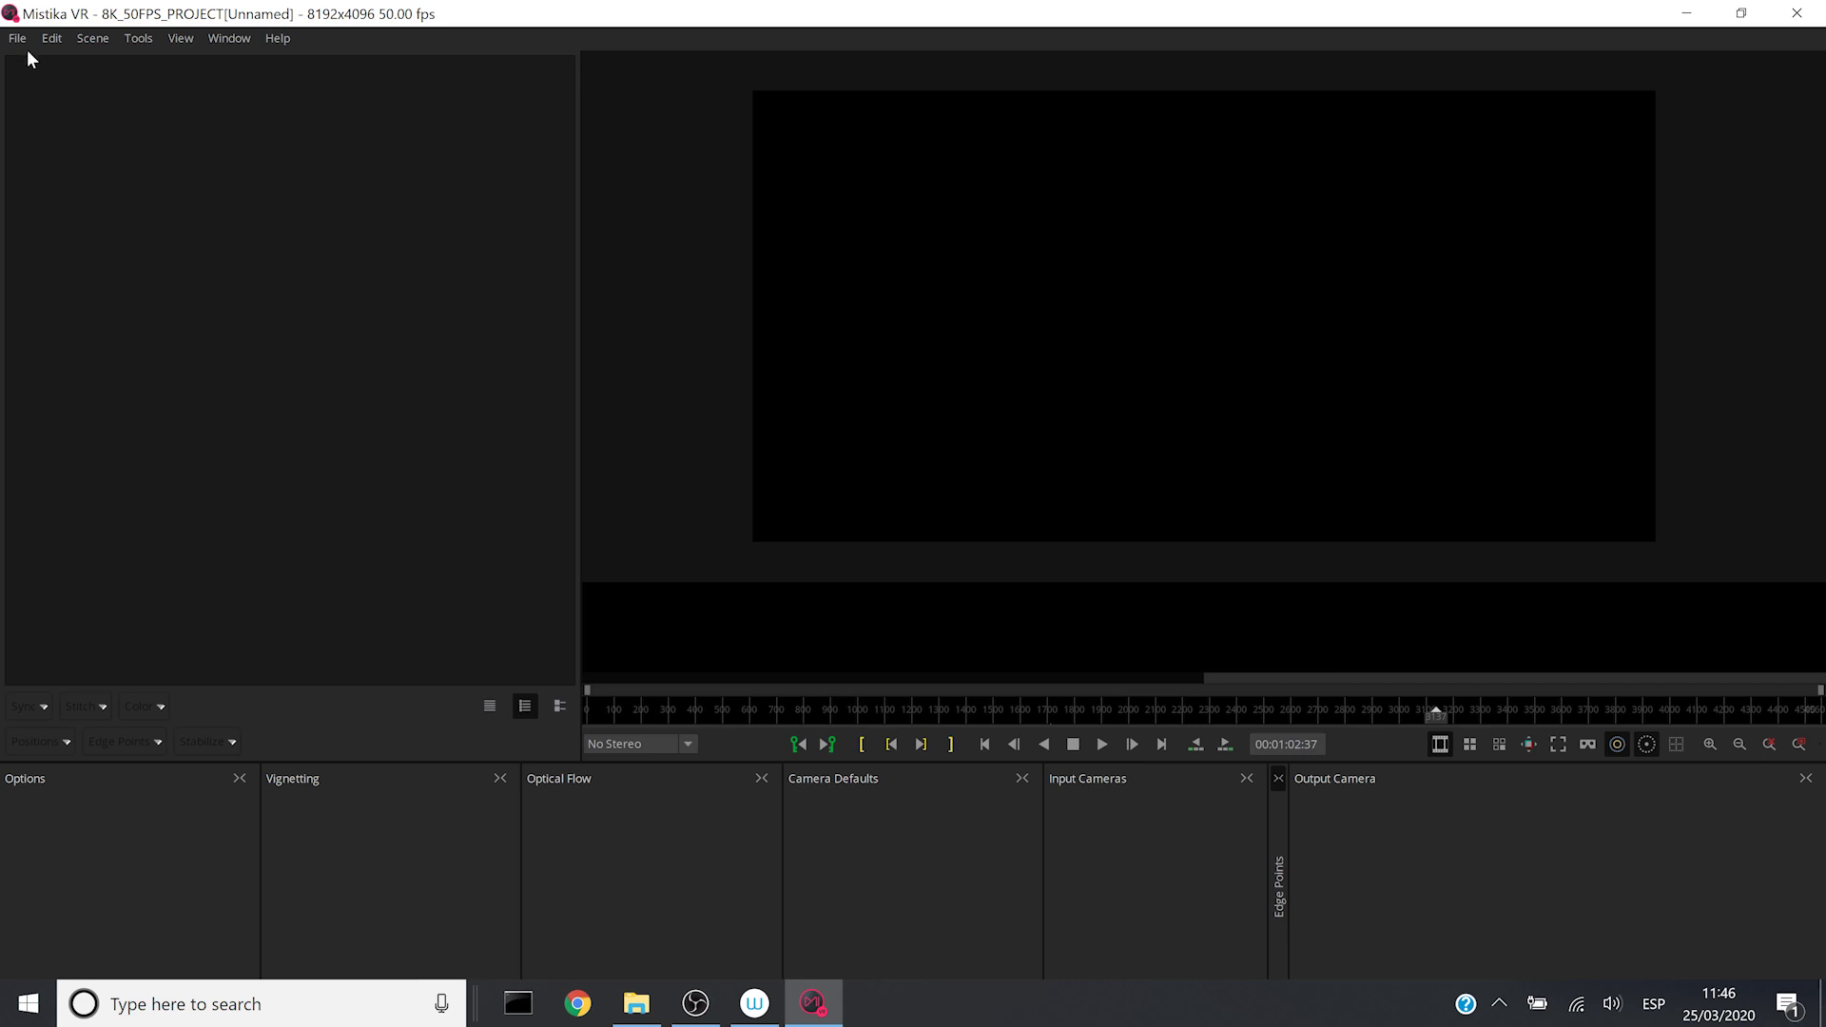
Load ENVIRONMENT_04.vrenv from Desktop > MY_MISTIKA_MATERIAL and preview its two clips.
click(24, 44)
click(32, 118)
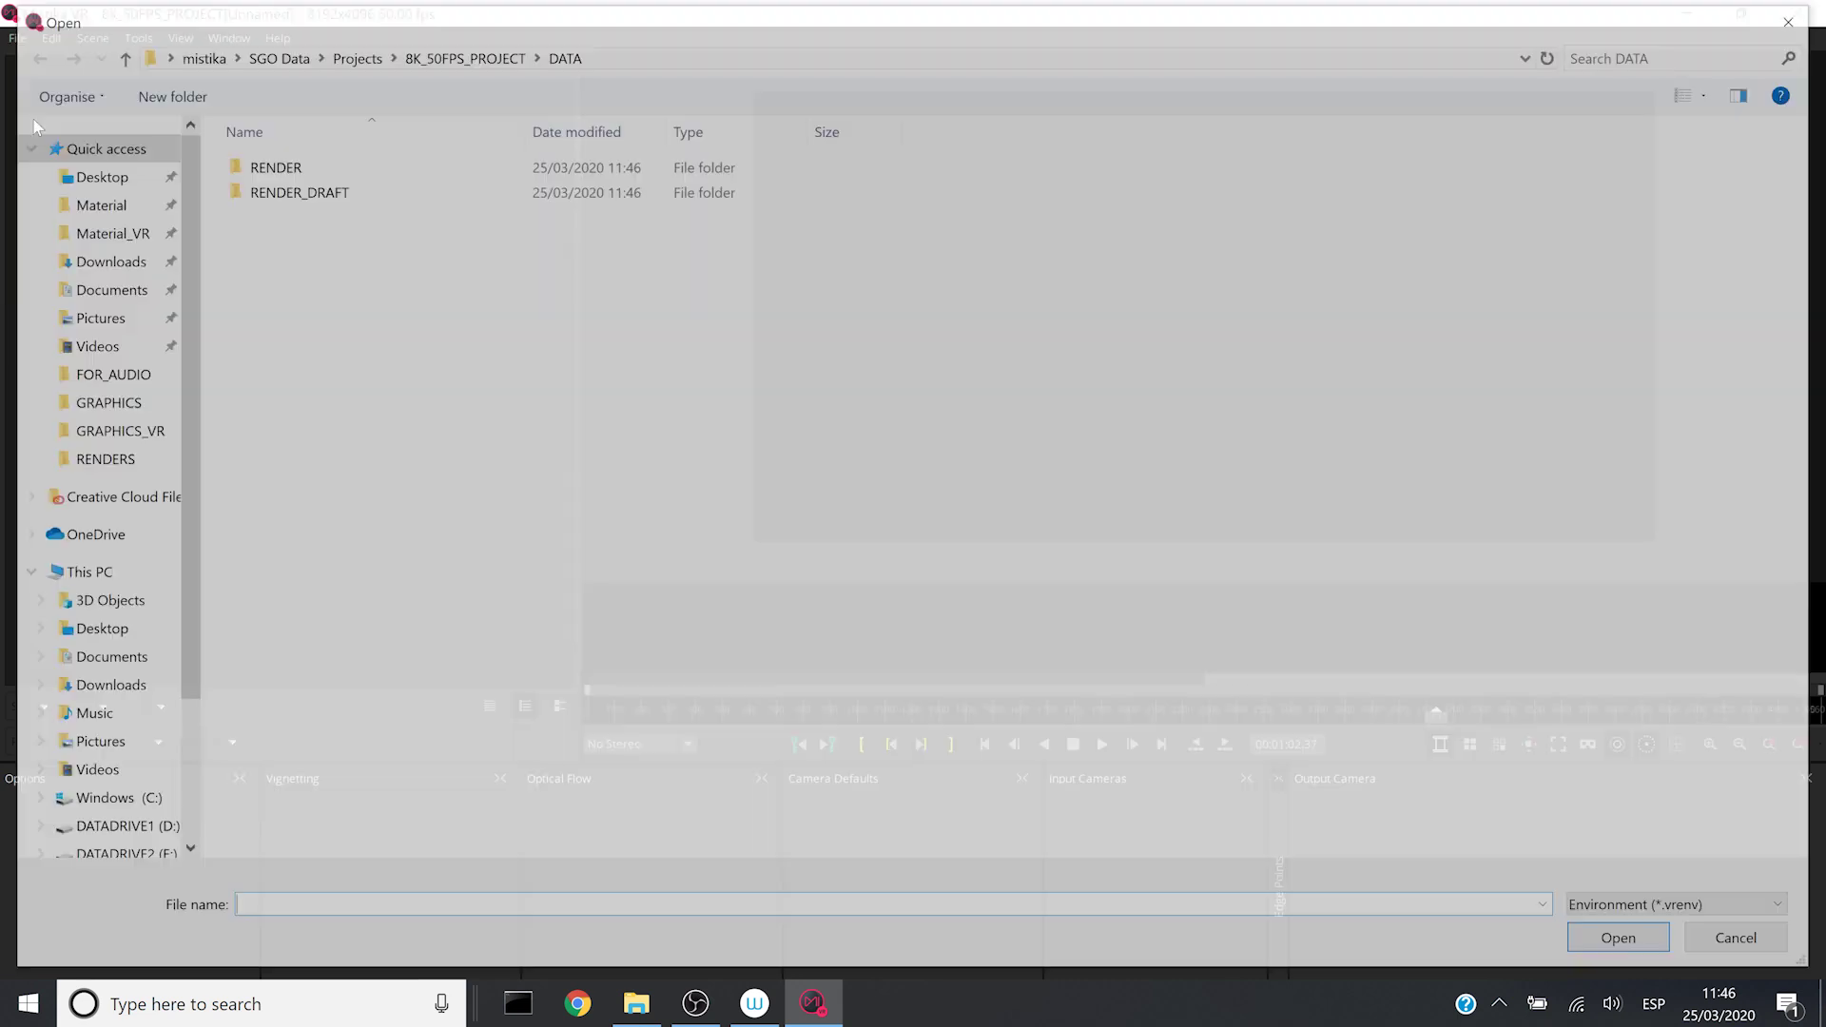
click(89, 179)
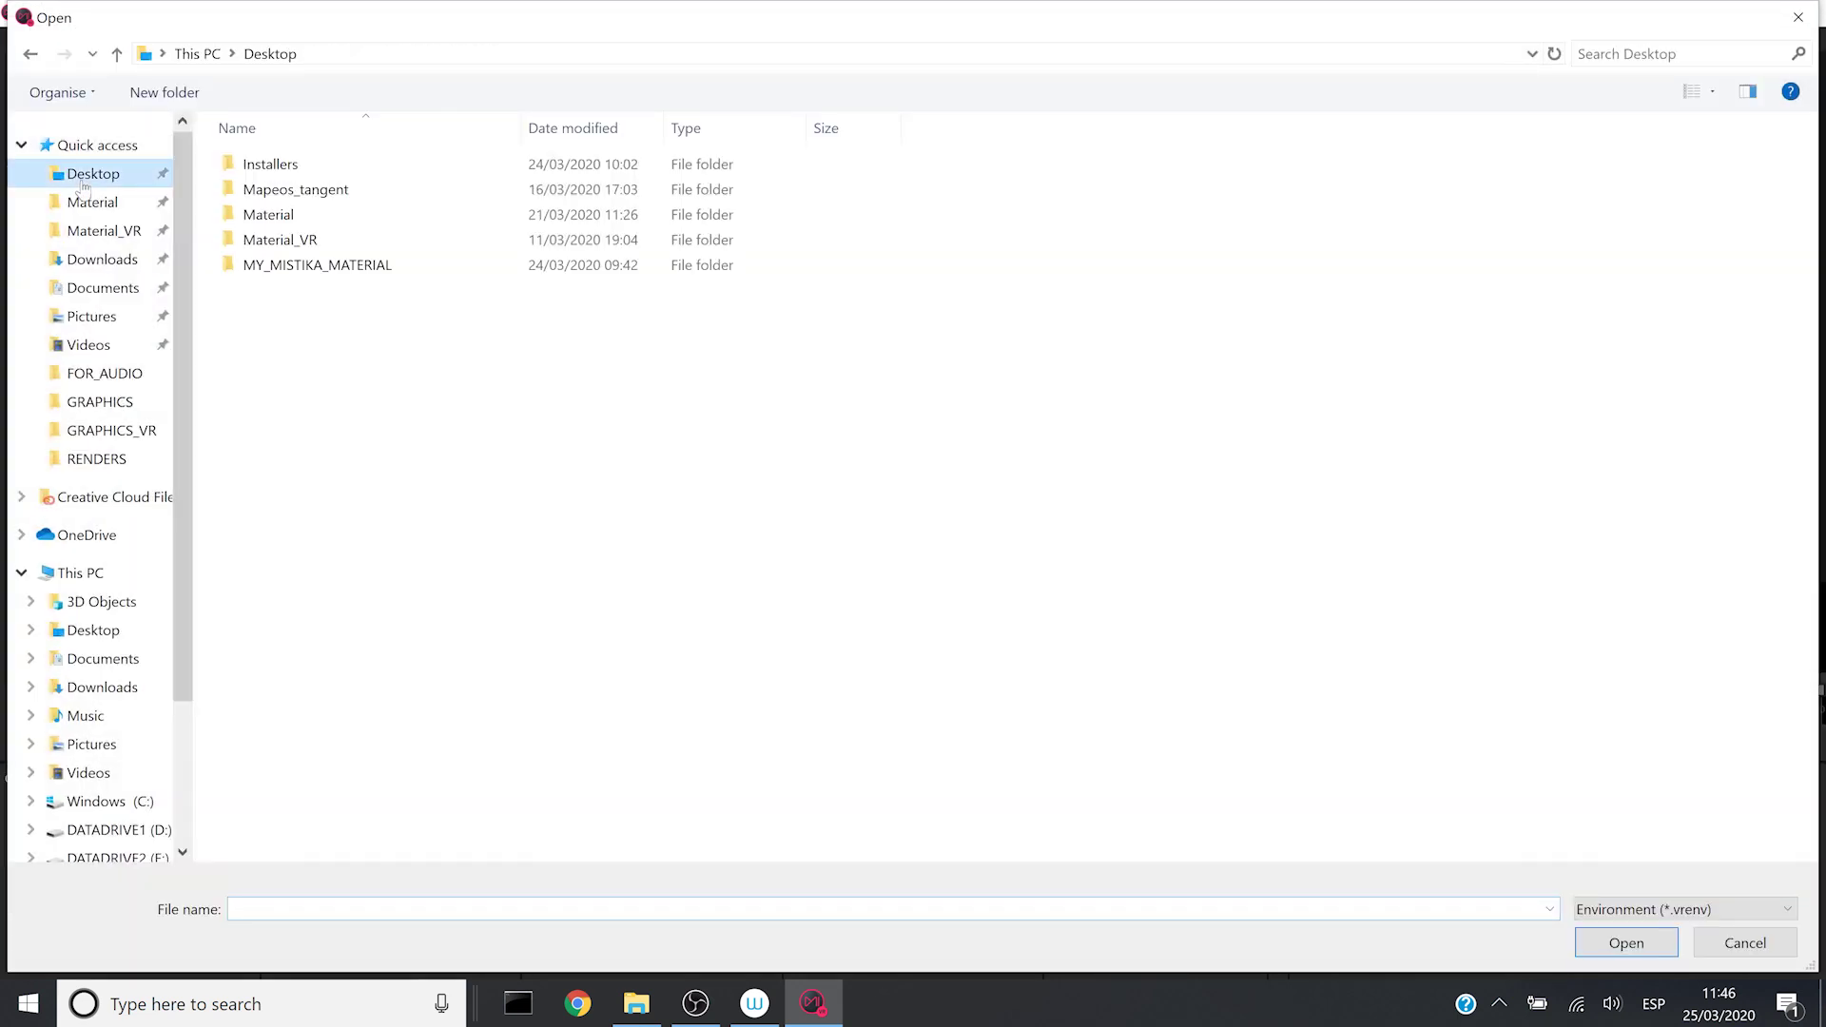
double_click(286, 265)
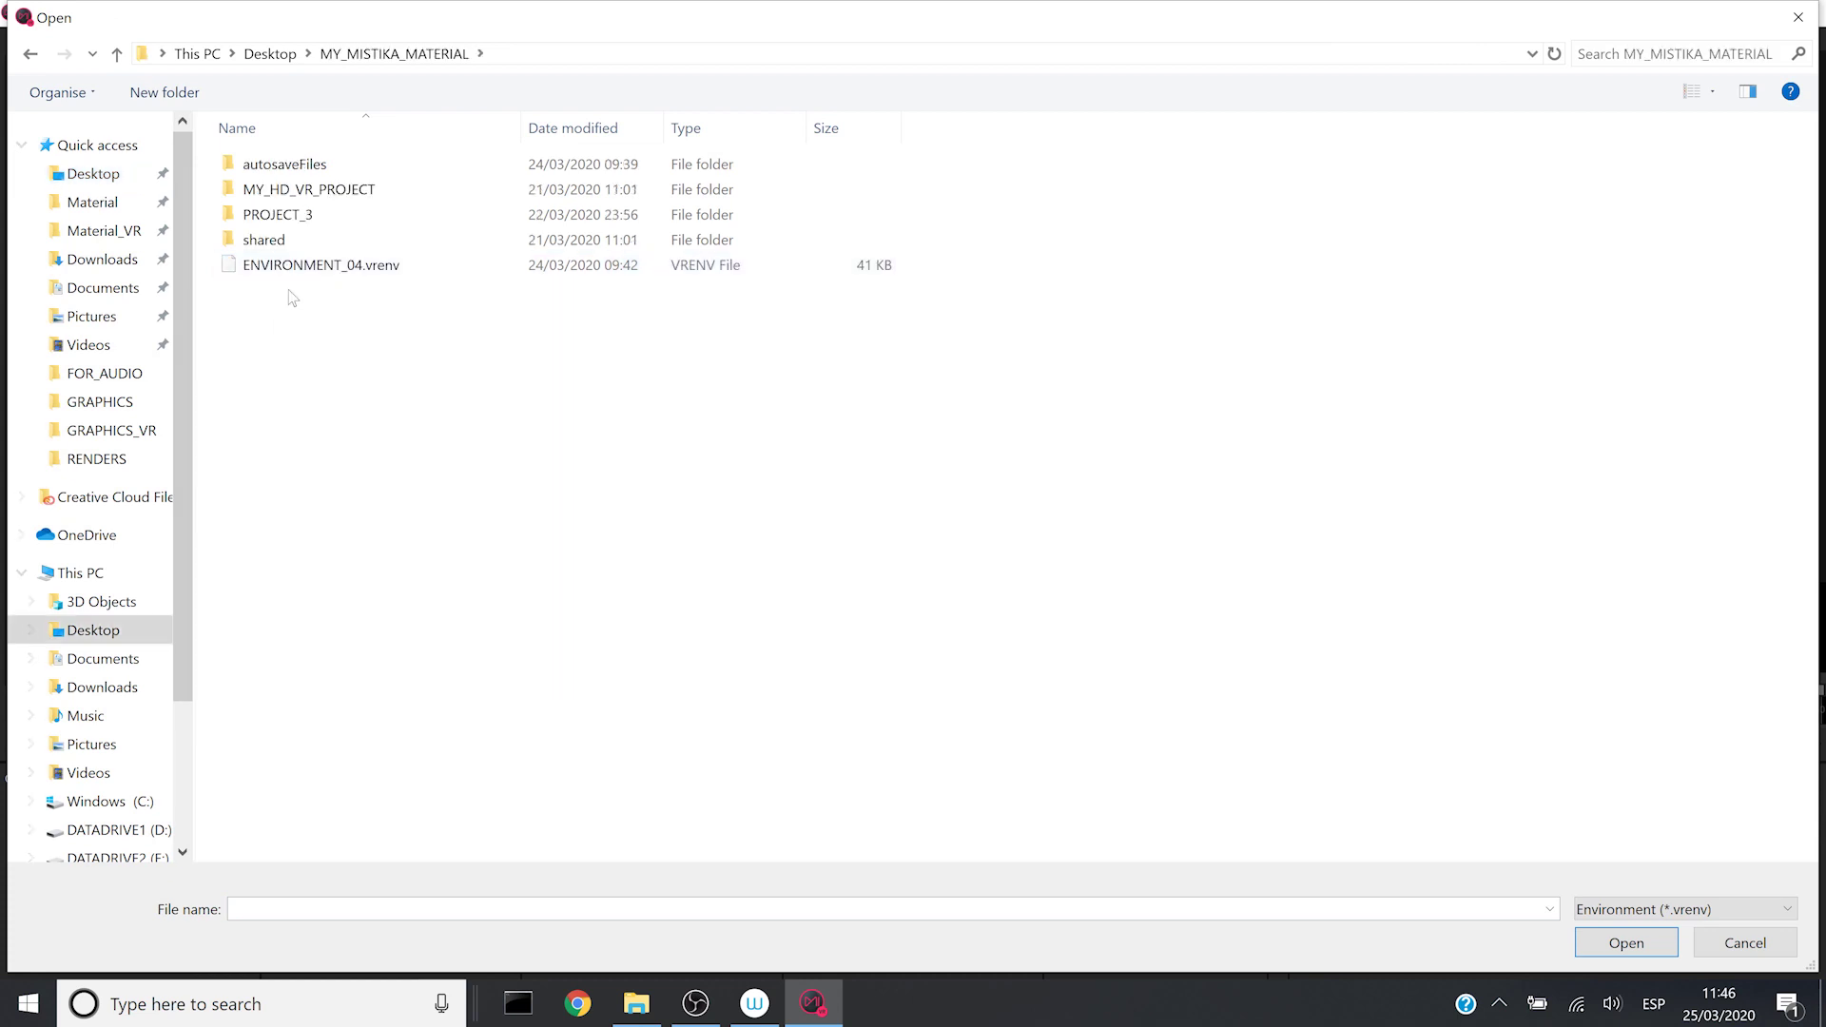
click(290, 271)
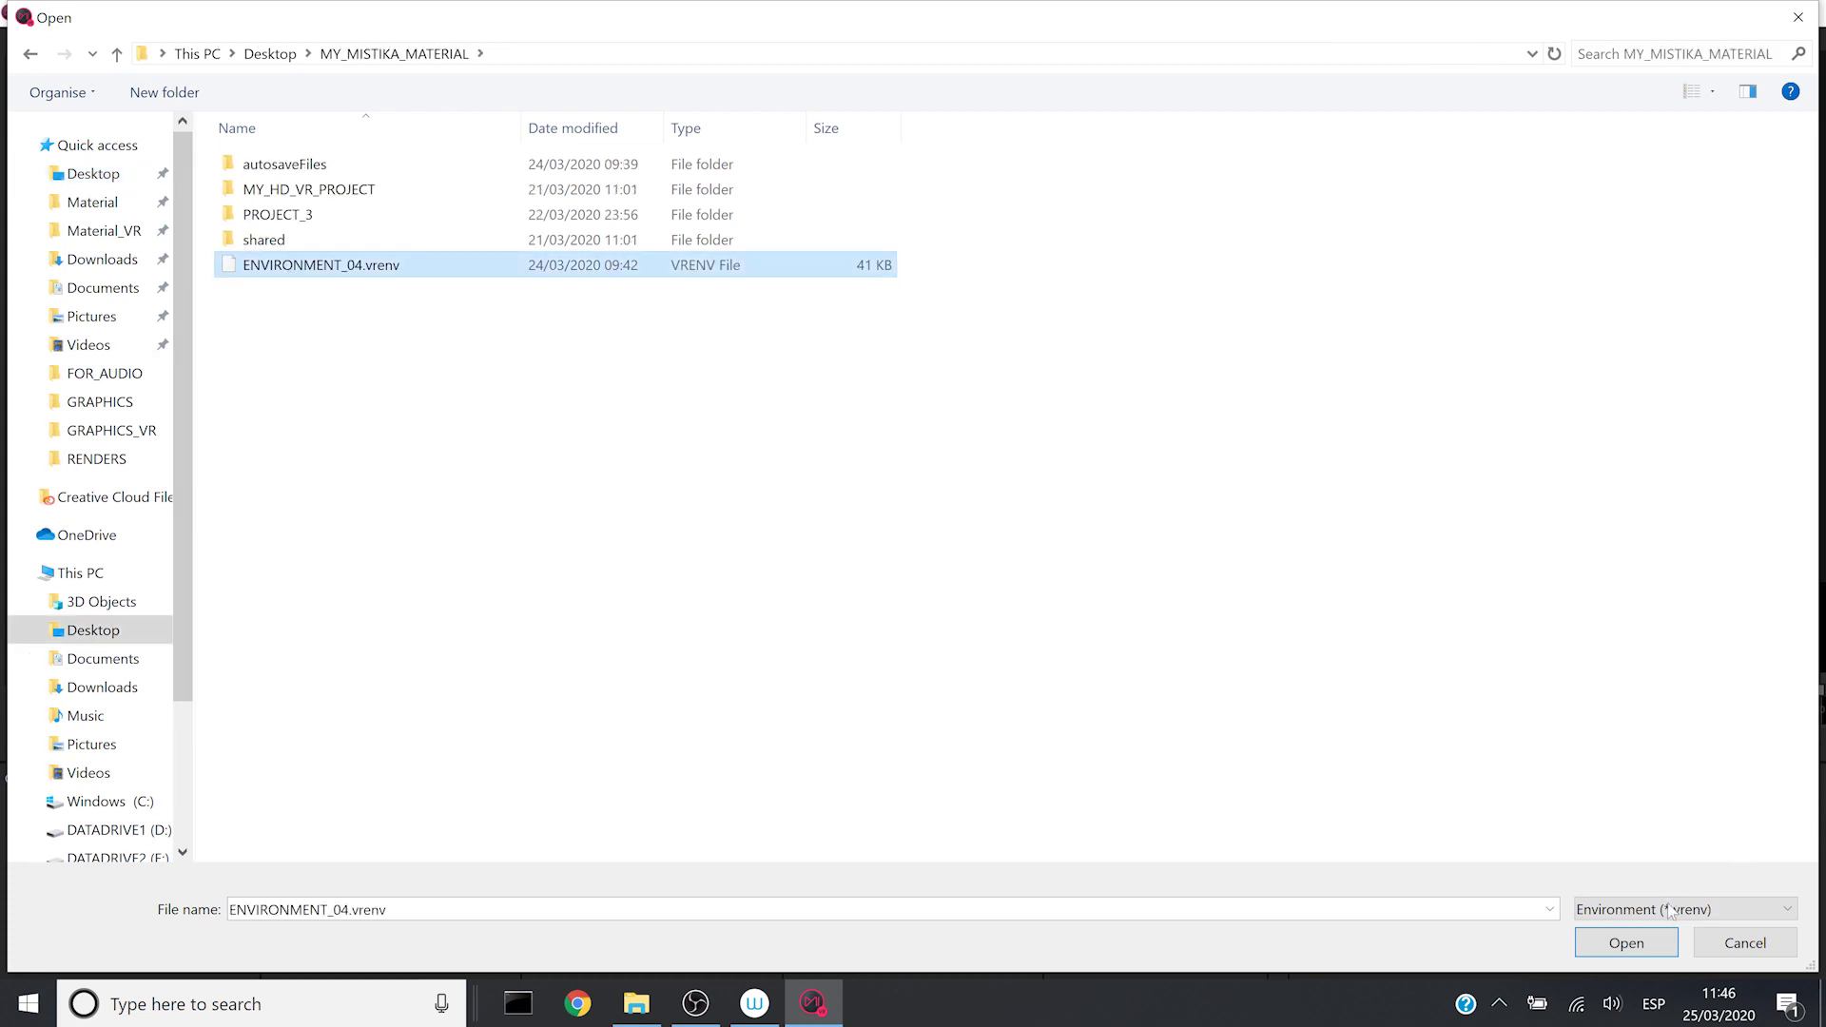
click(1625, 944)
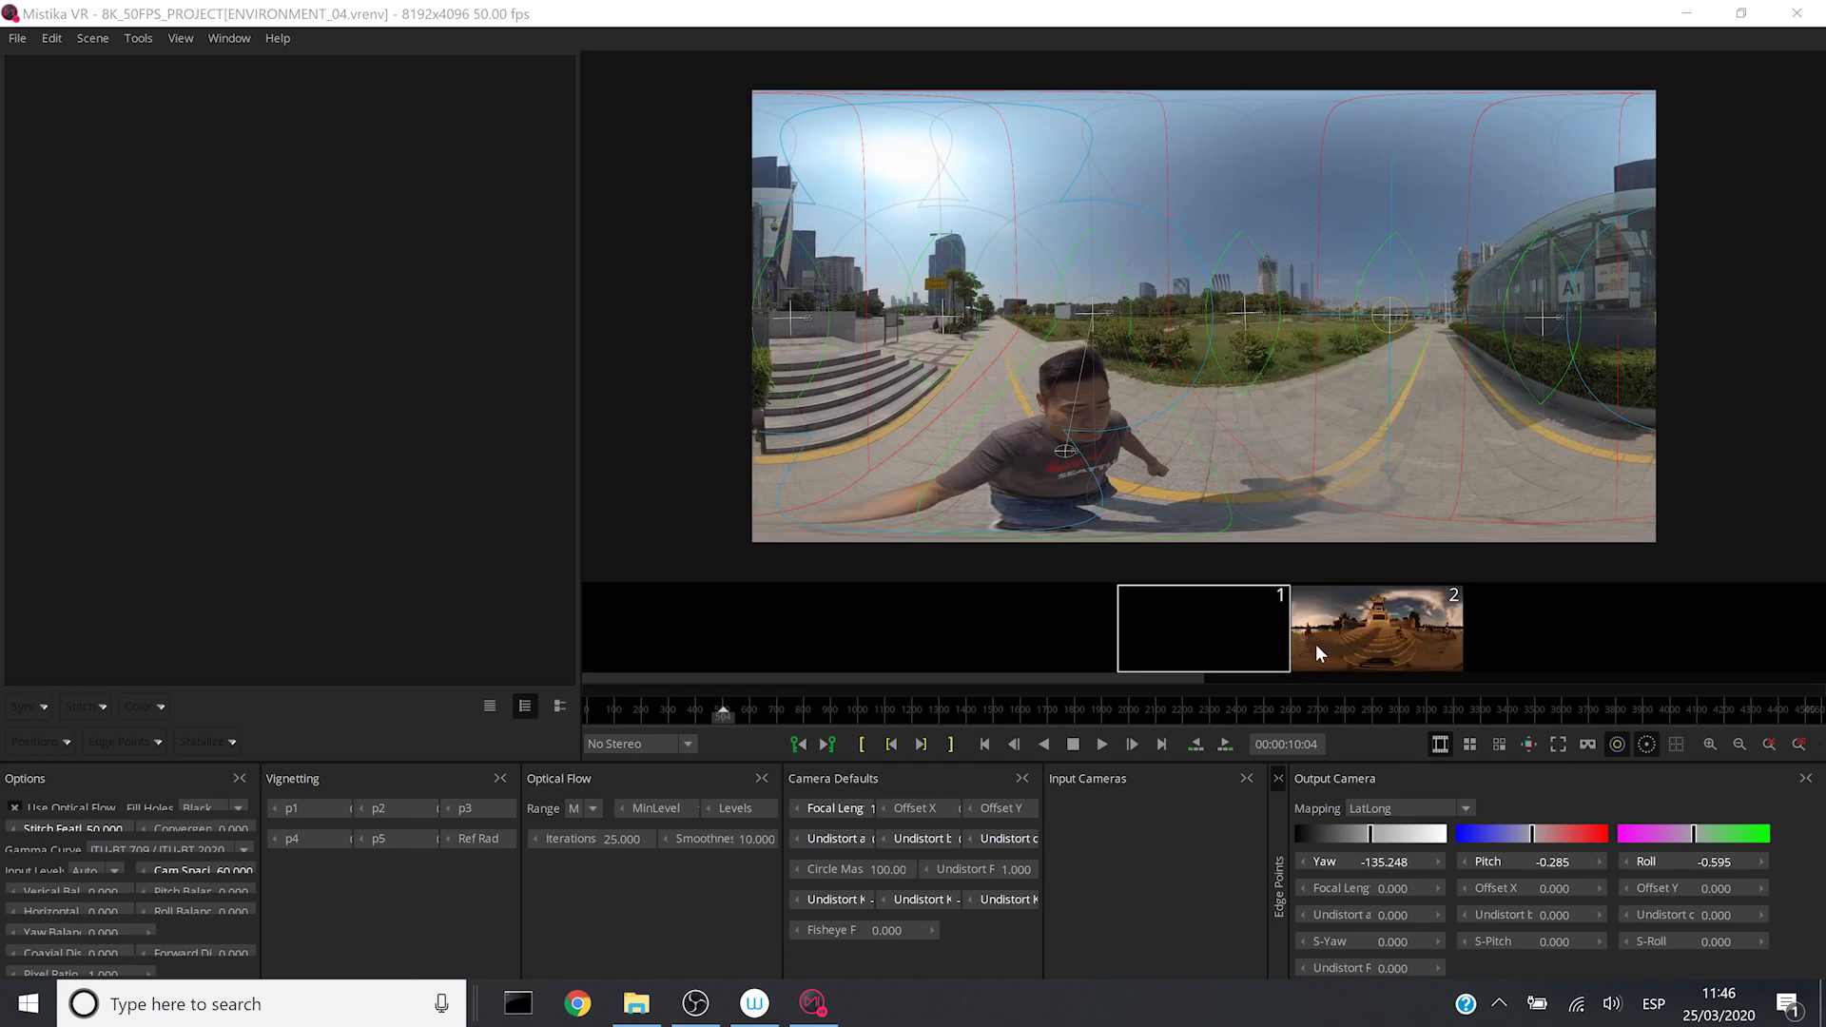
click(1292, 636)
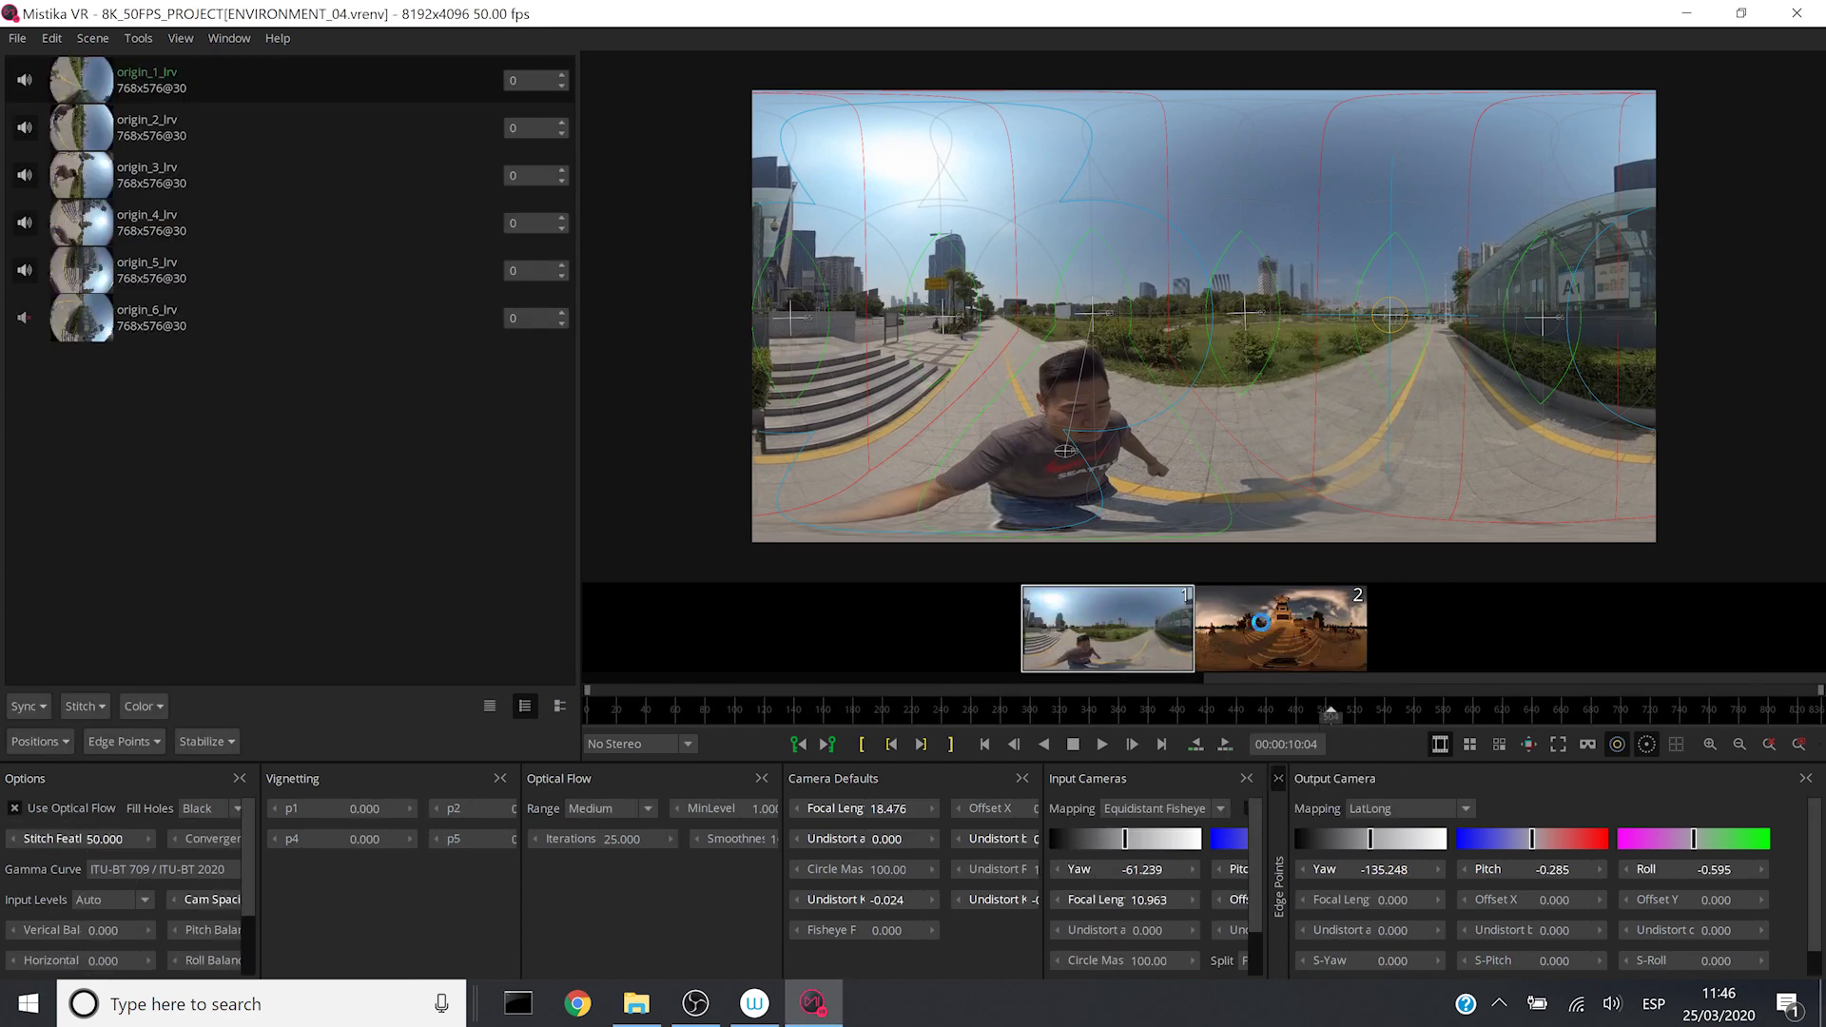
click(1159, 629)
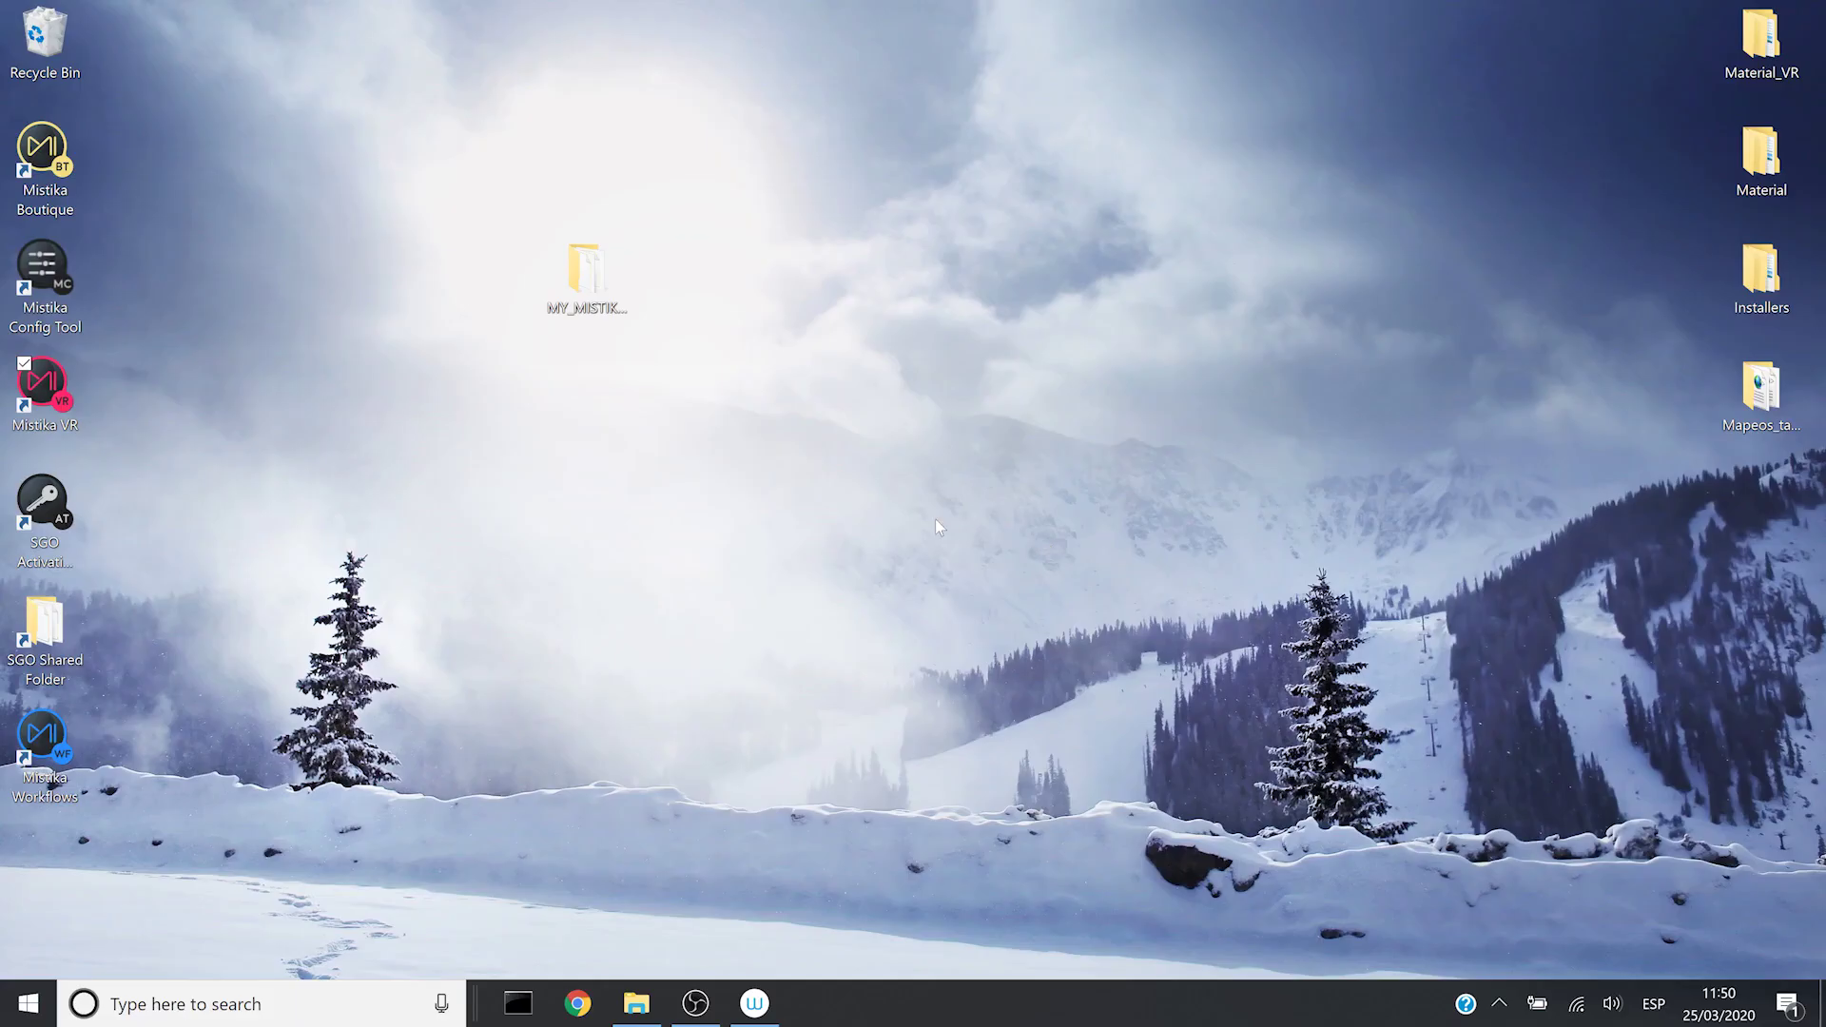
Copy the inner MY_HD_VR_PROJECT folder from MY_MISTIKA_MATERIAL > MY_HD_VR_PROJECT.
double_click(585, 271)
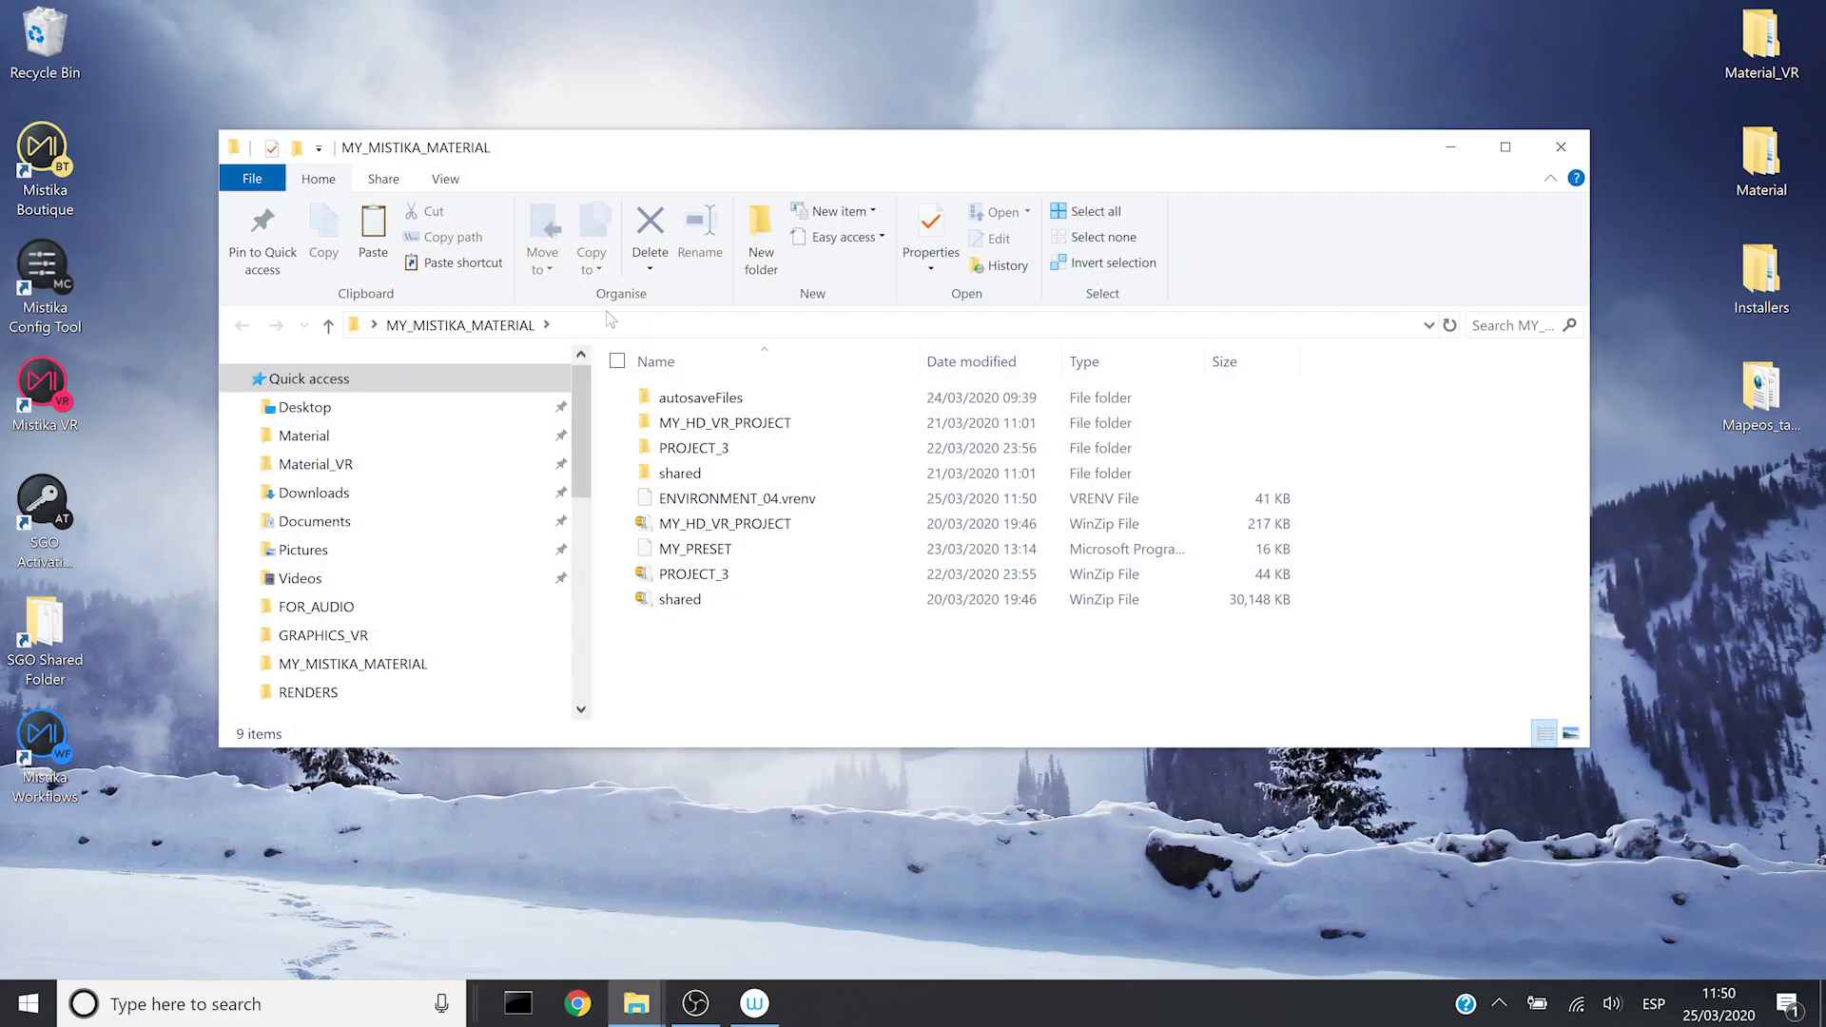
double_click(728, 422)
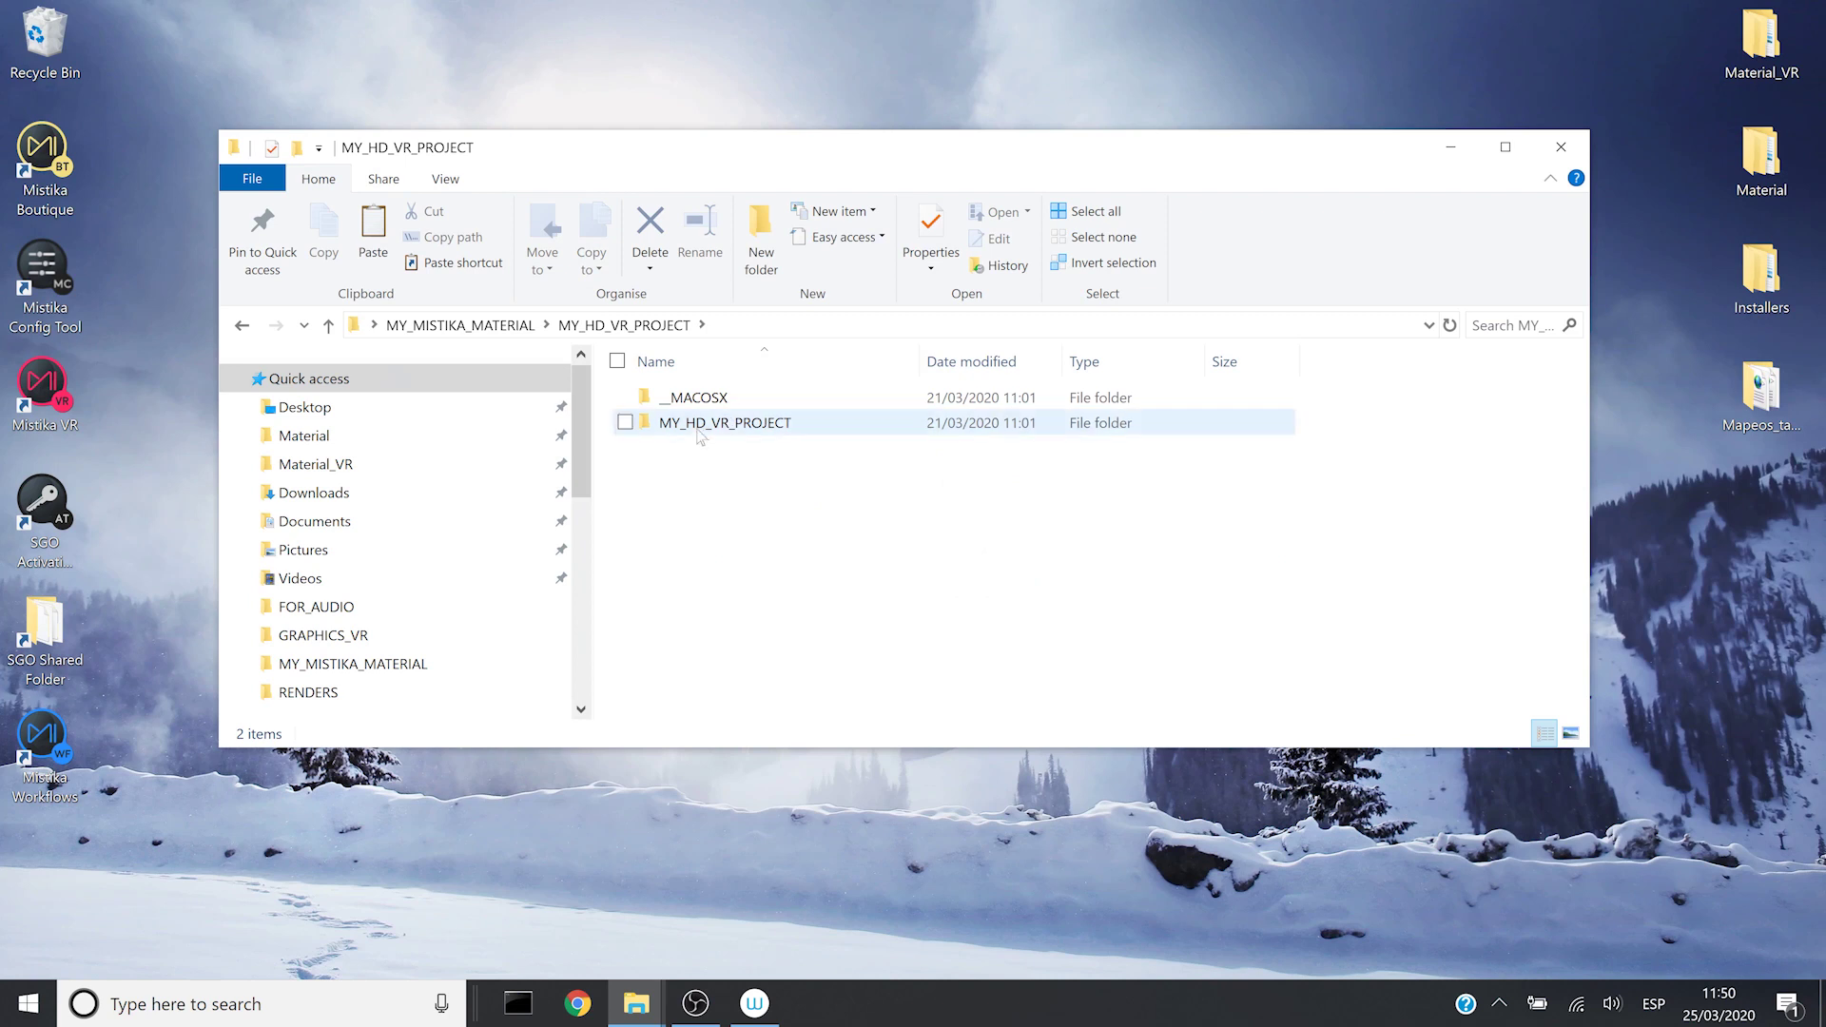
click(699, 428)
right_click(698, 433)
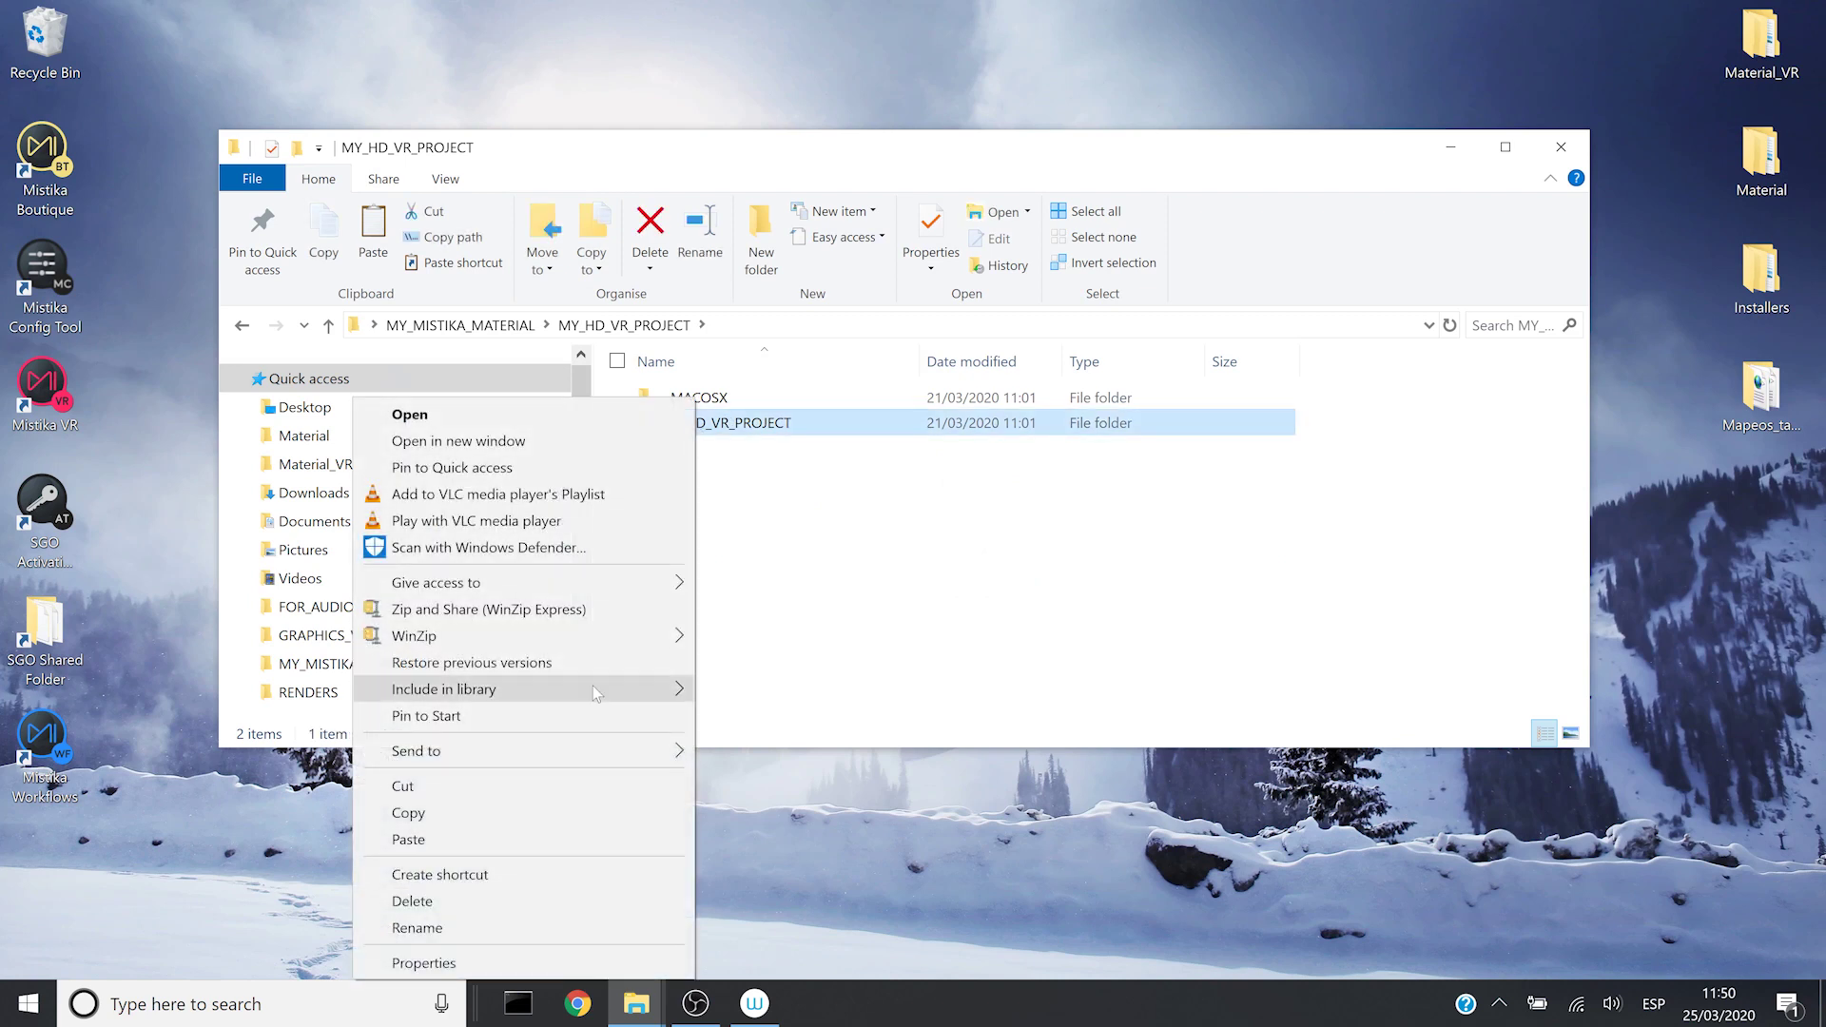
click(409, 823)
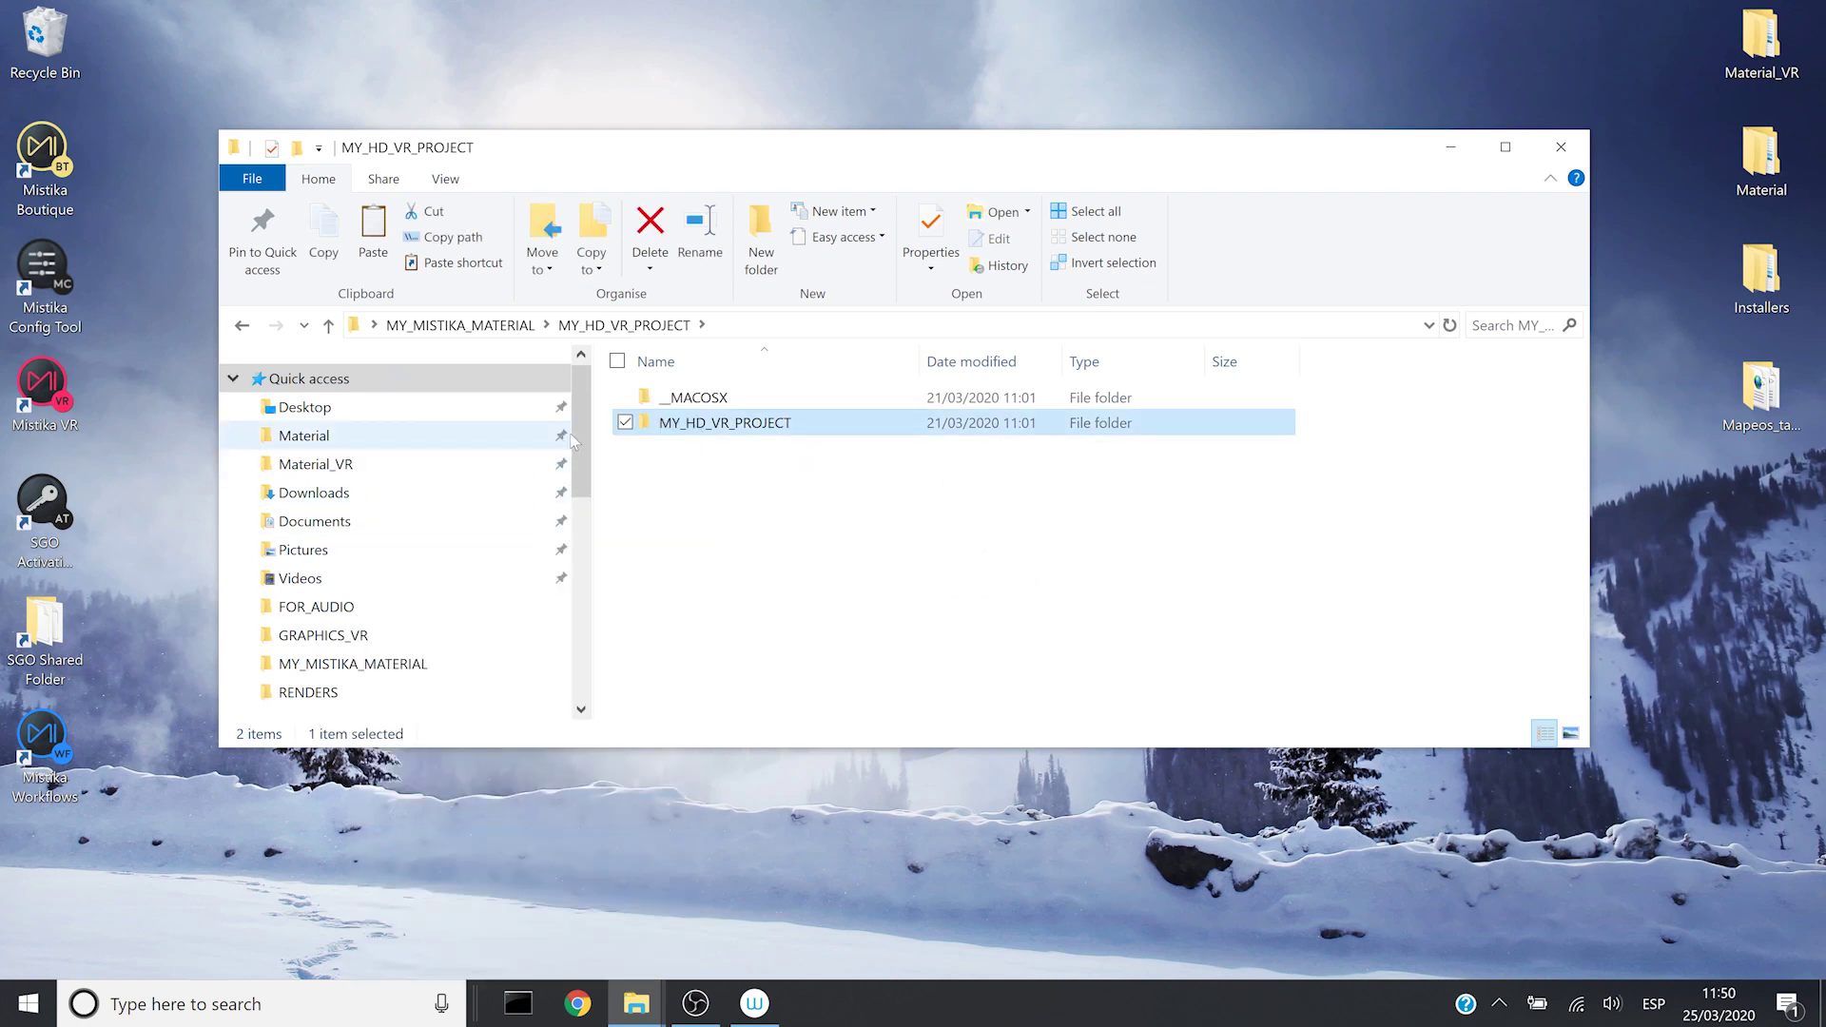
drag(578, 558, 575, 570)
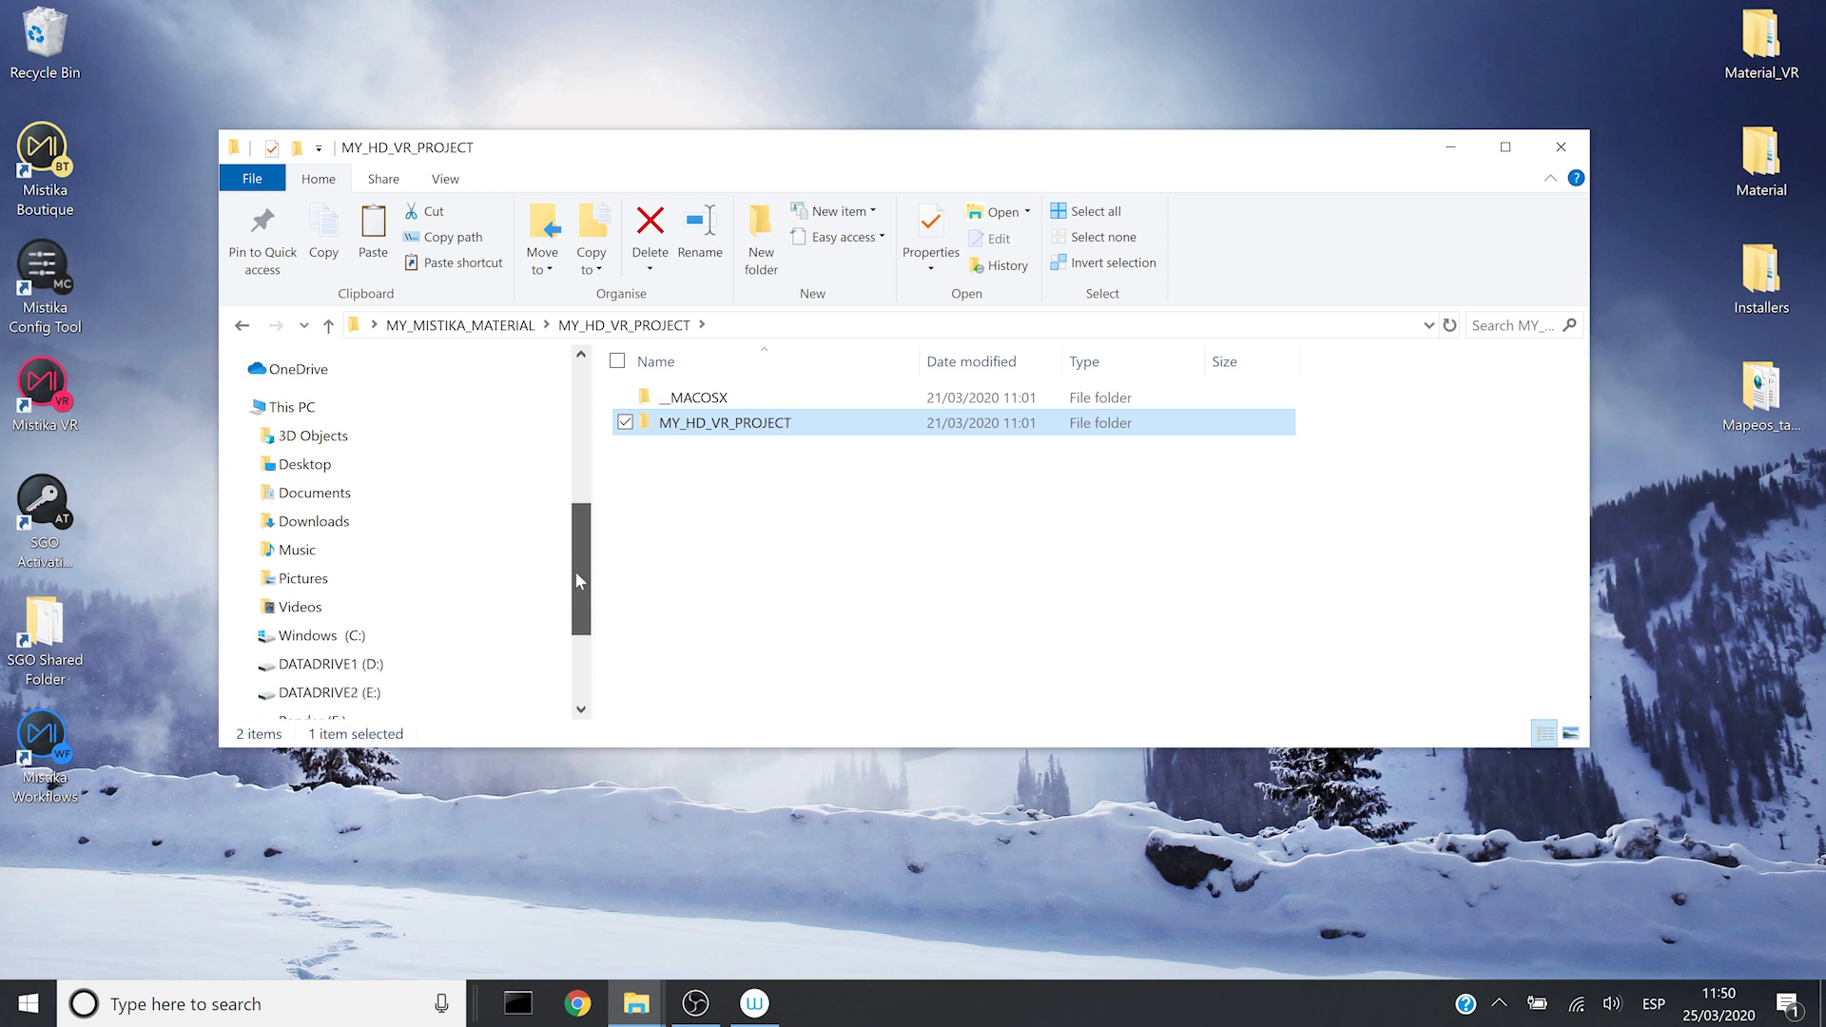
Paste the copied folder into C:\Users\<user>\SGO Data\Projects.
click(363, 407)
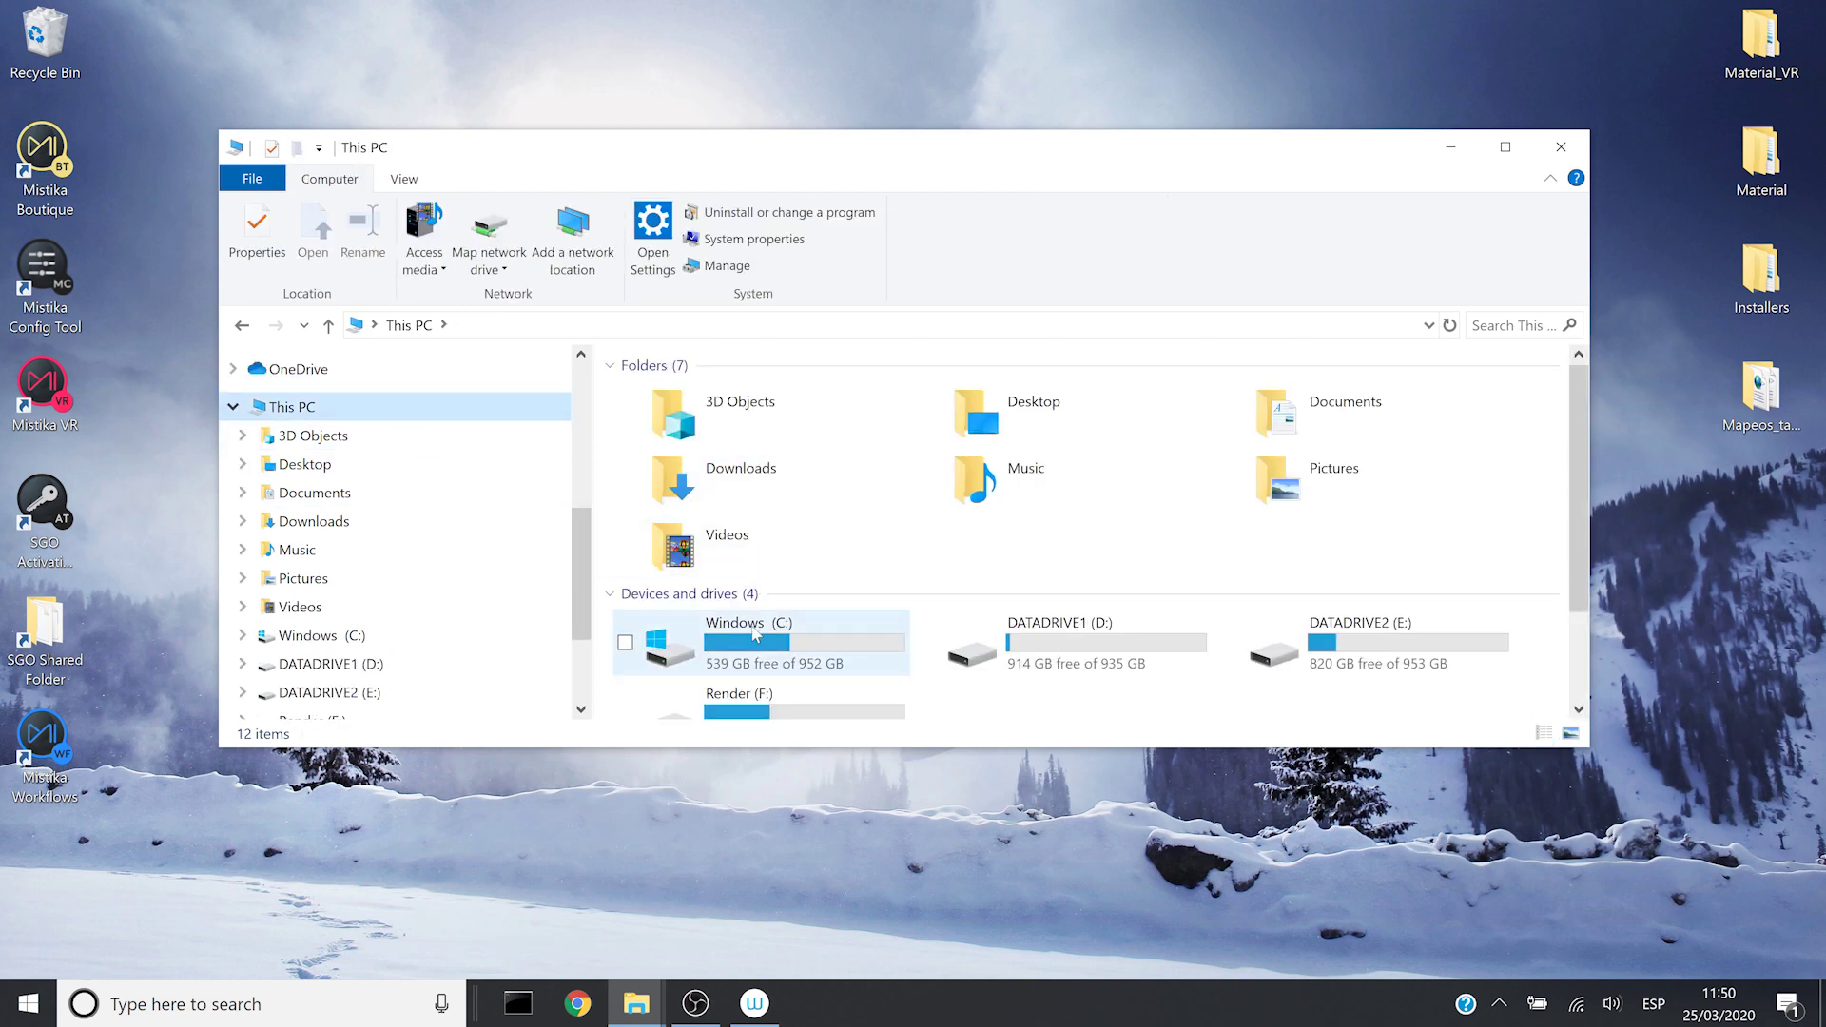
double_click(754, 634)
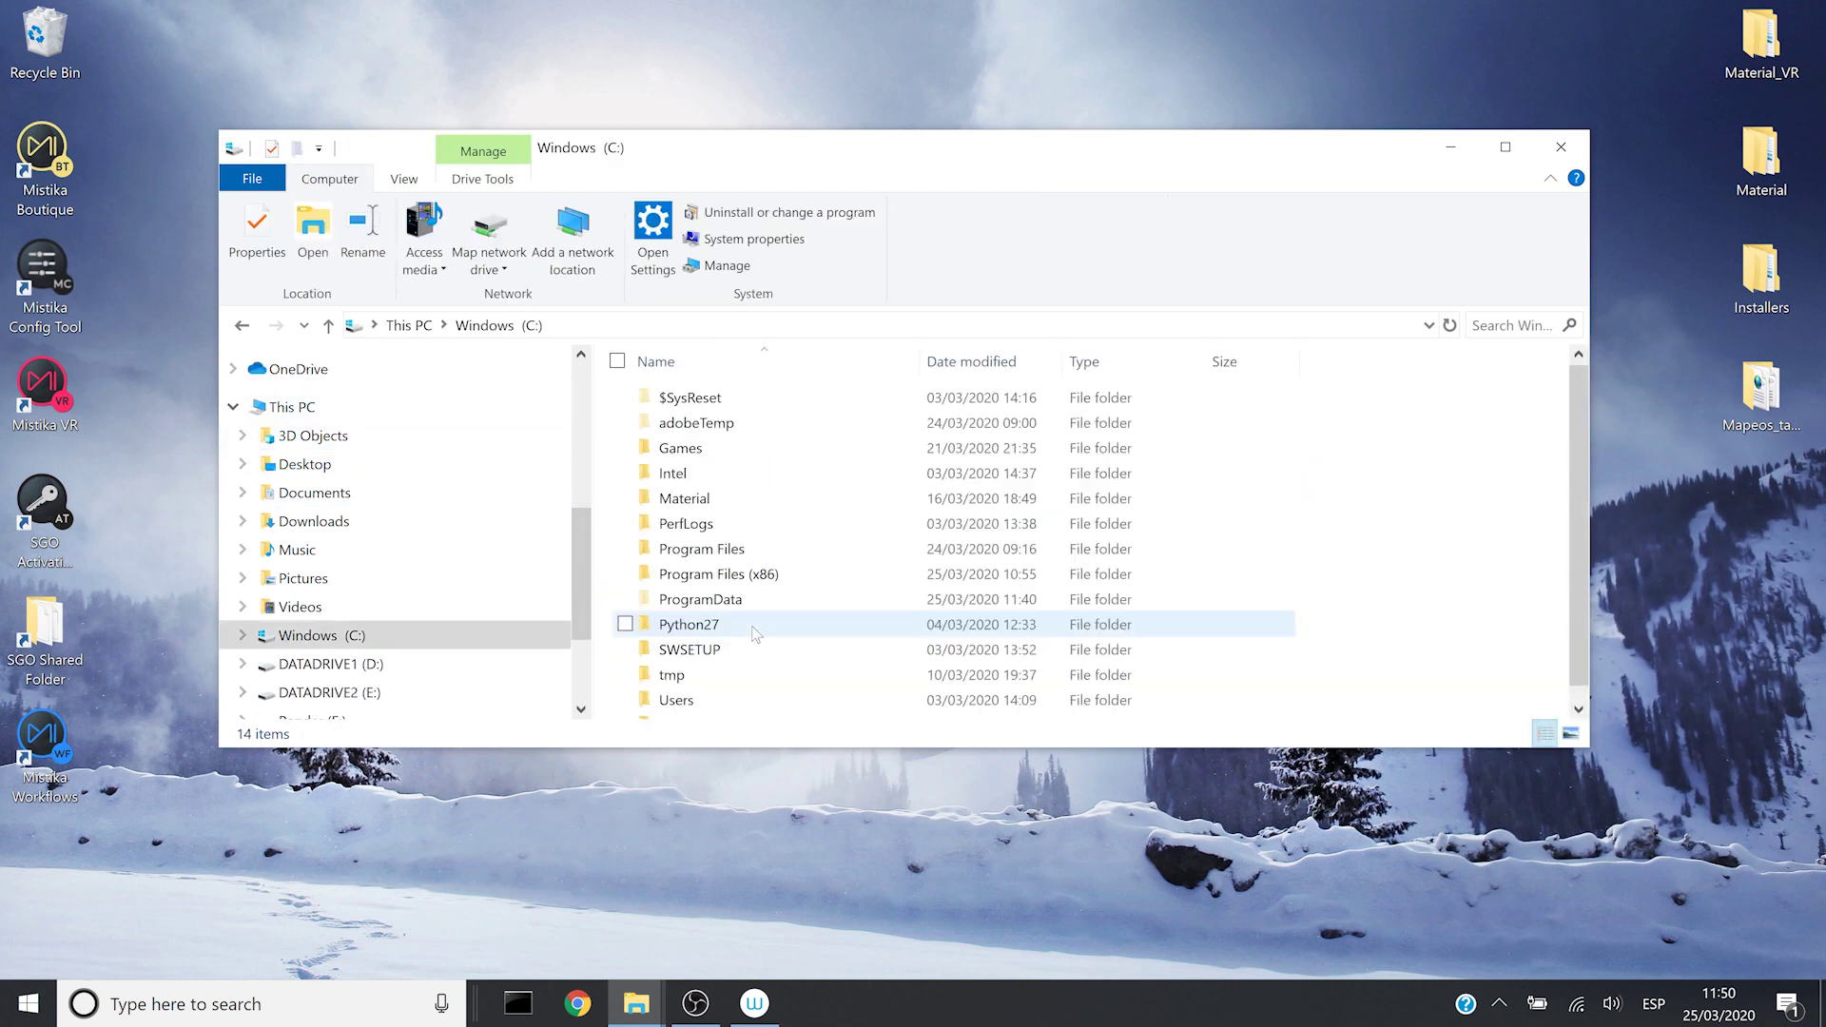
double_click(723, 697)
click(718, 426)
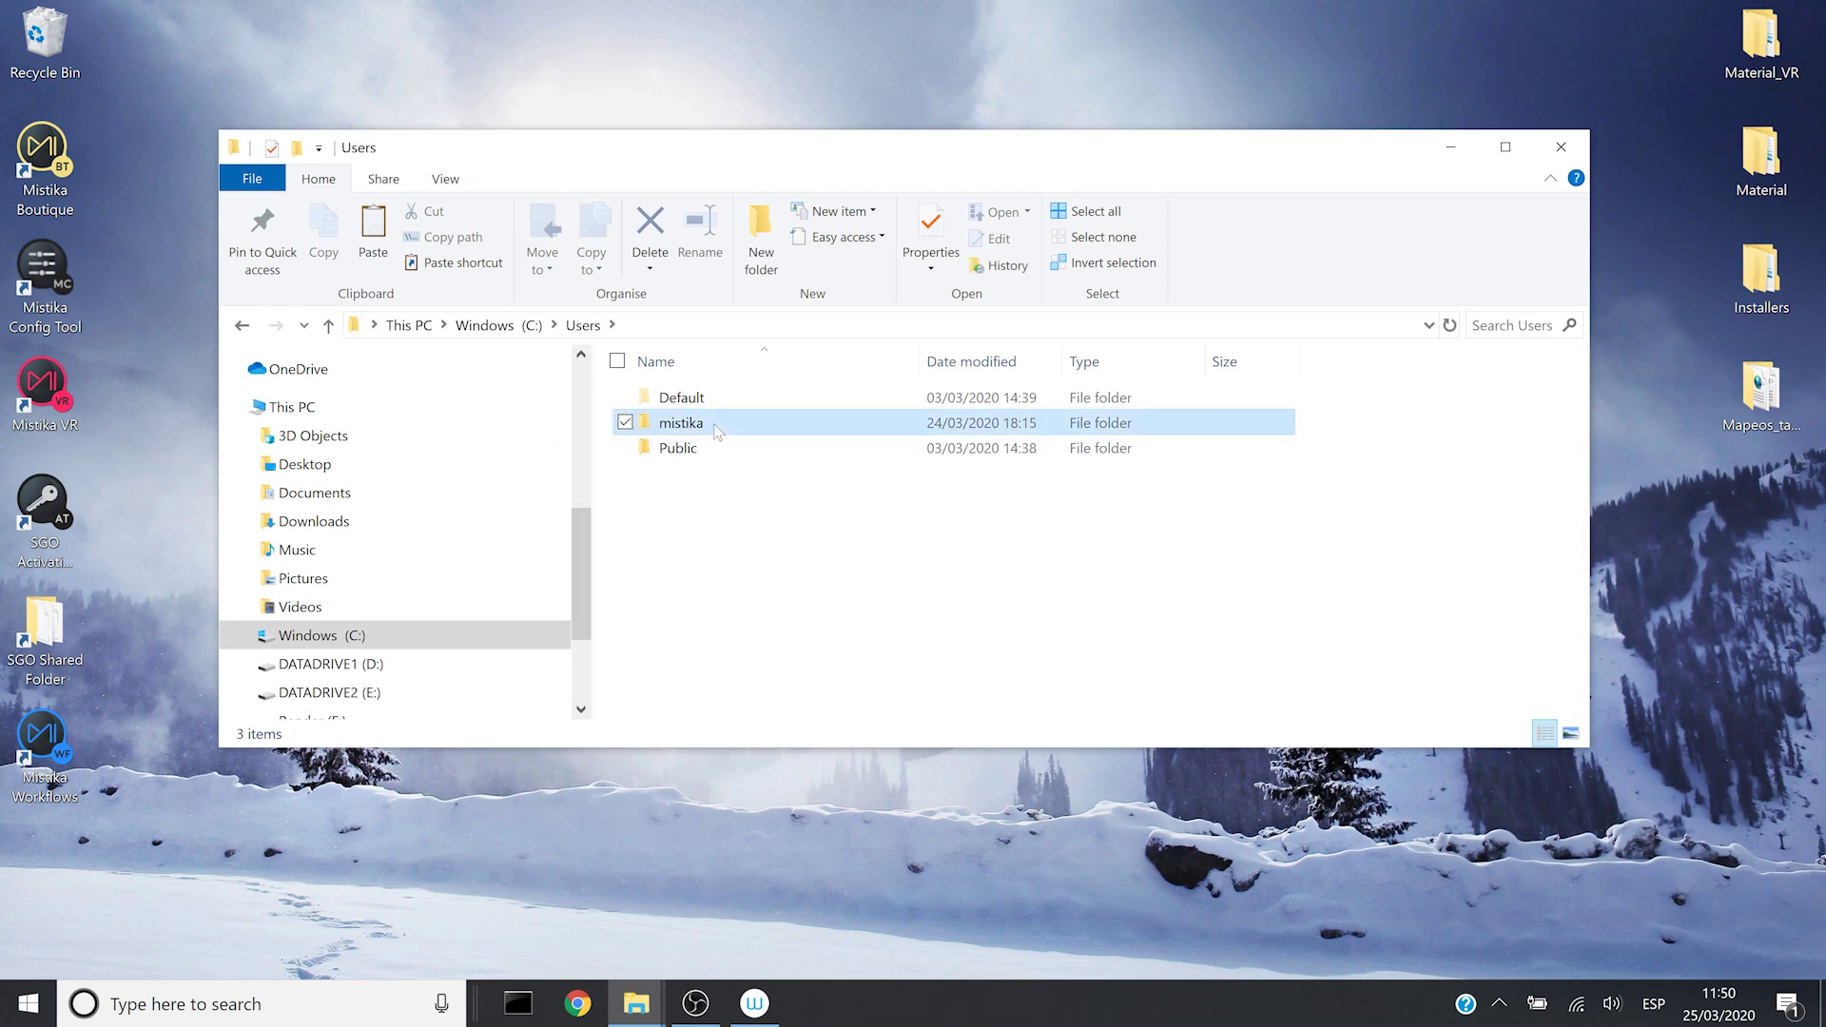
double_click(715, 426)
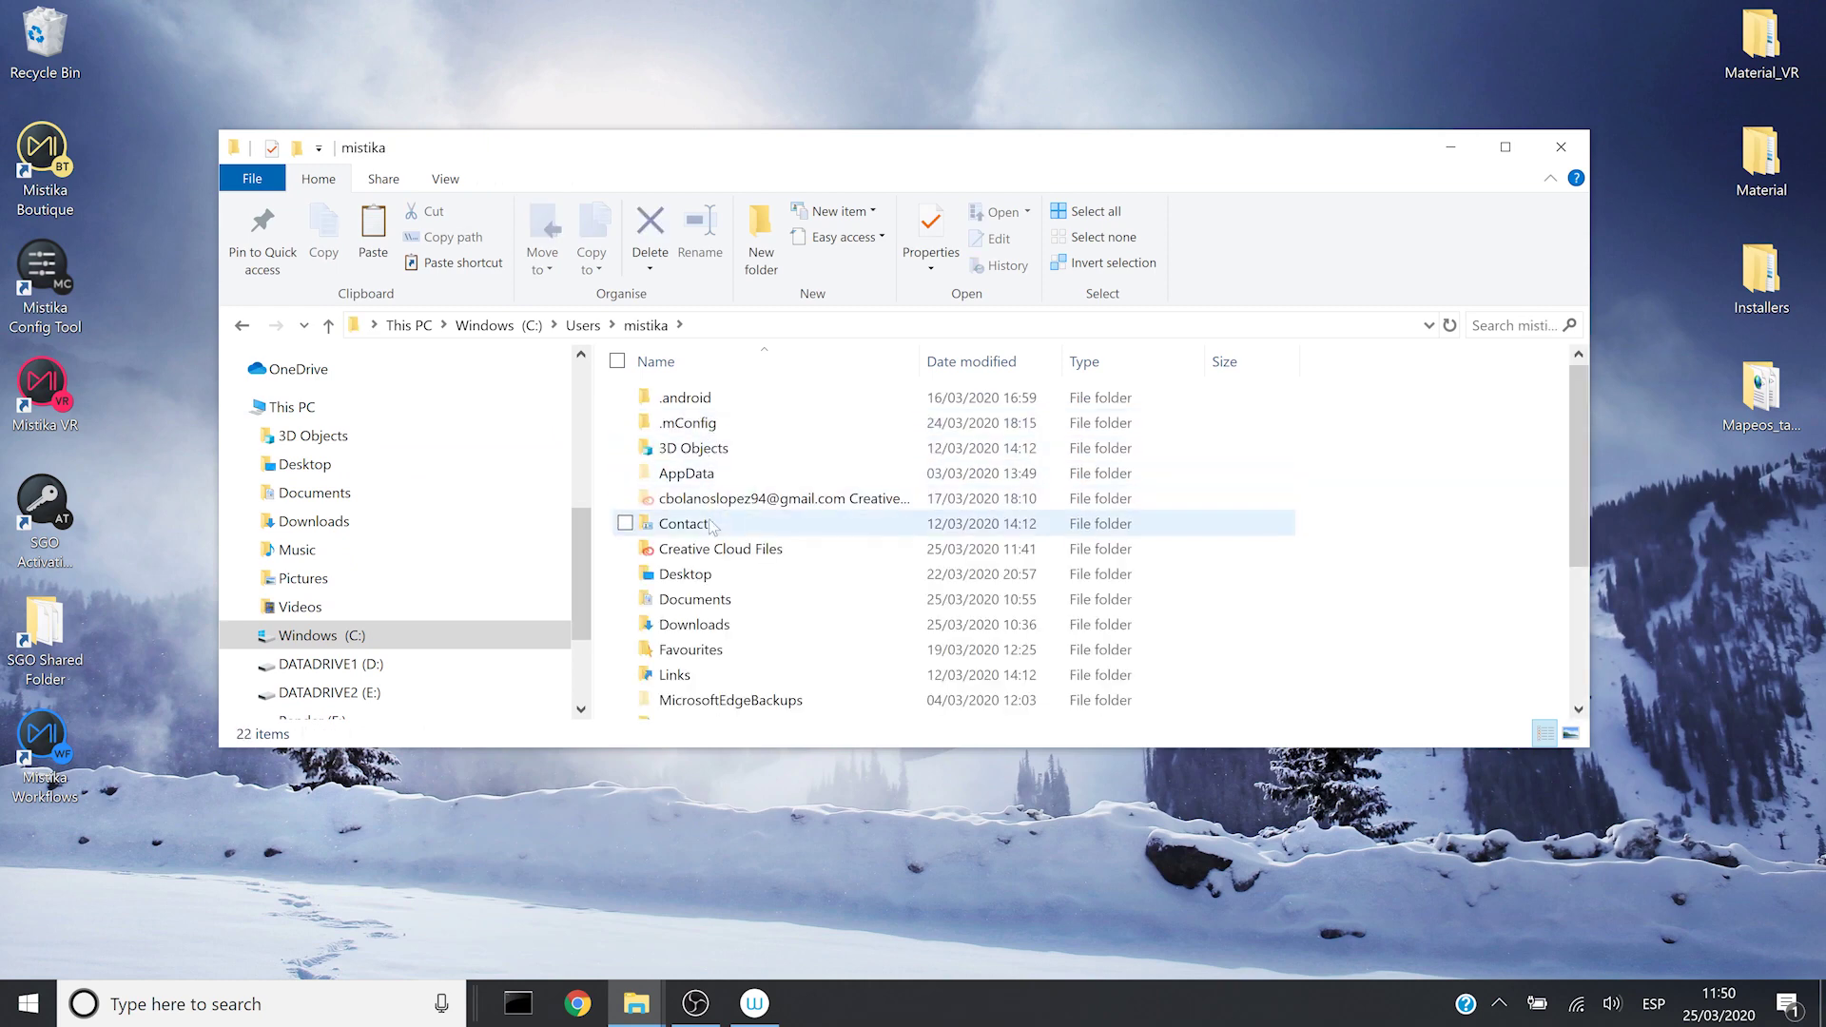
scroll(716, 551, down, 3)
double_click(716, 657)
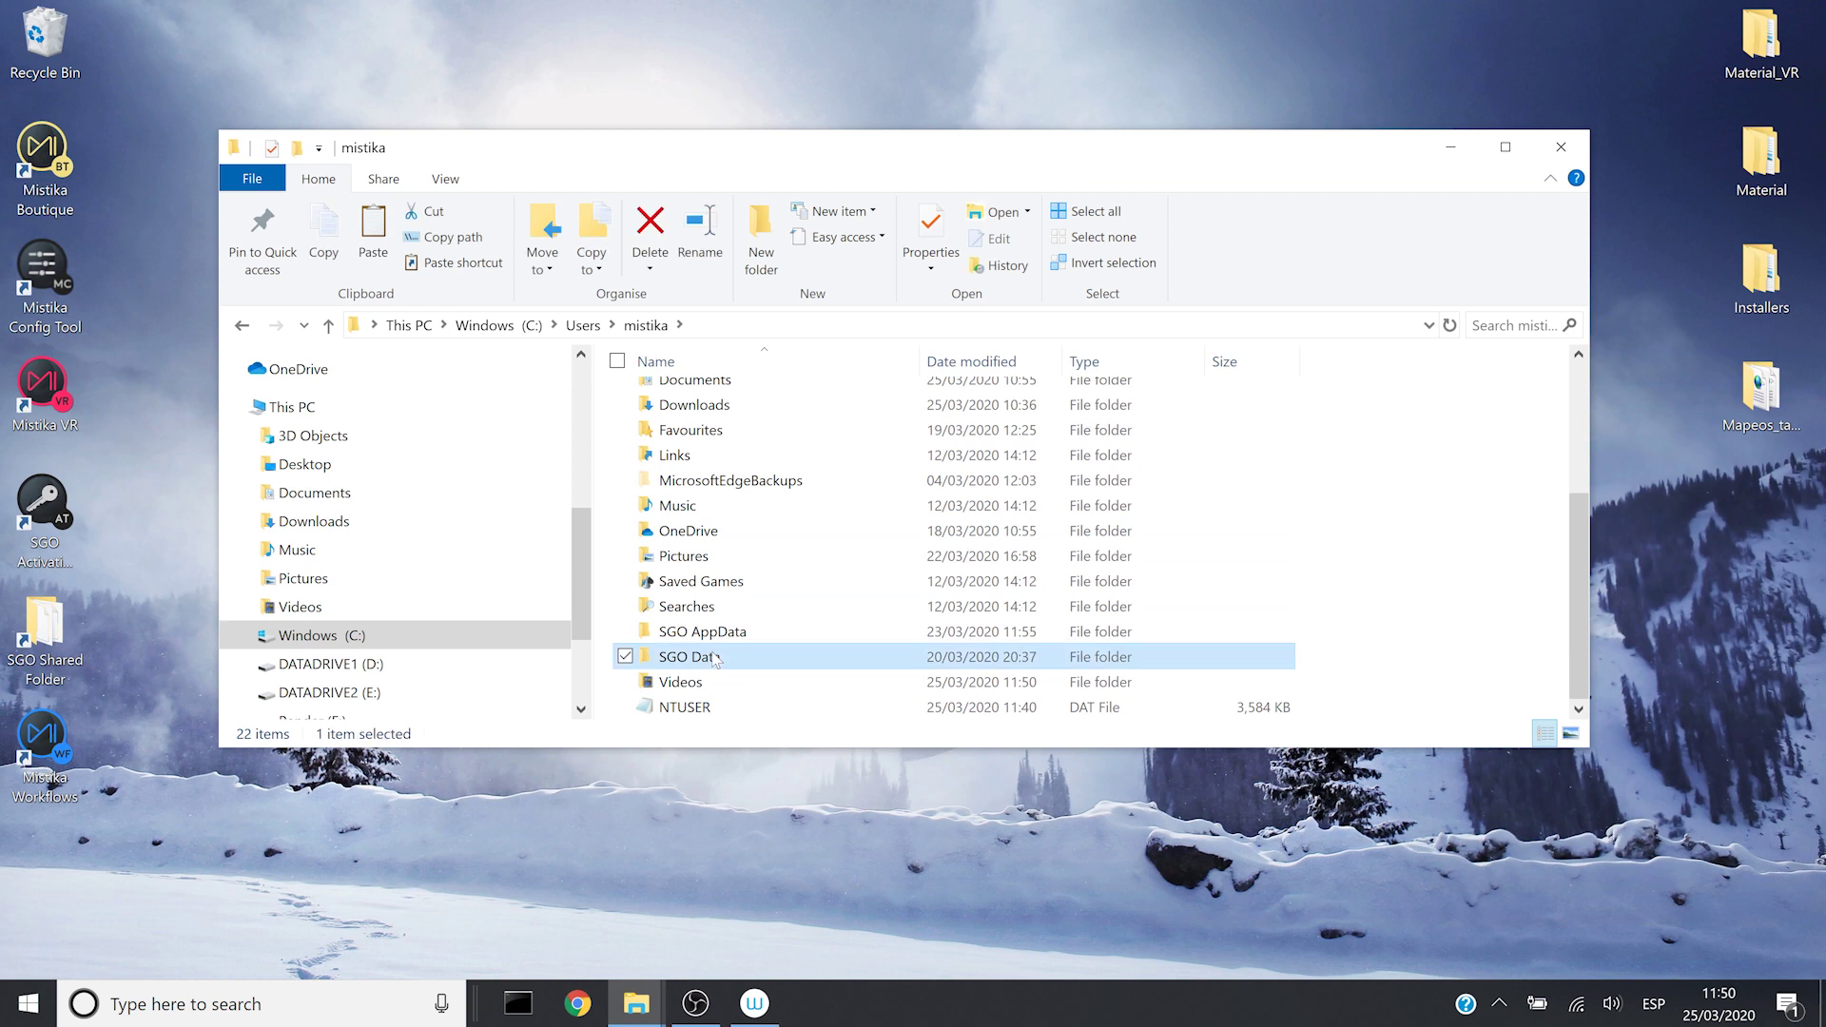
double_click(715, 426)
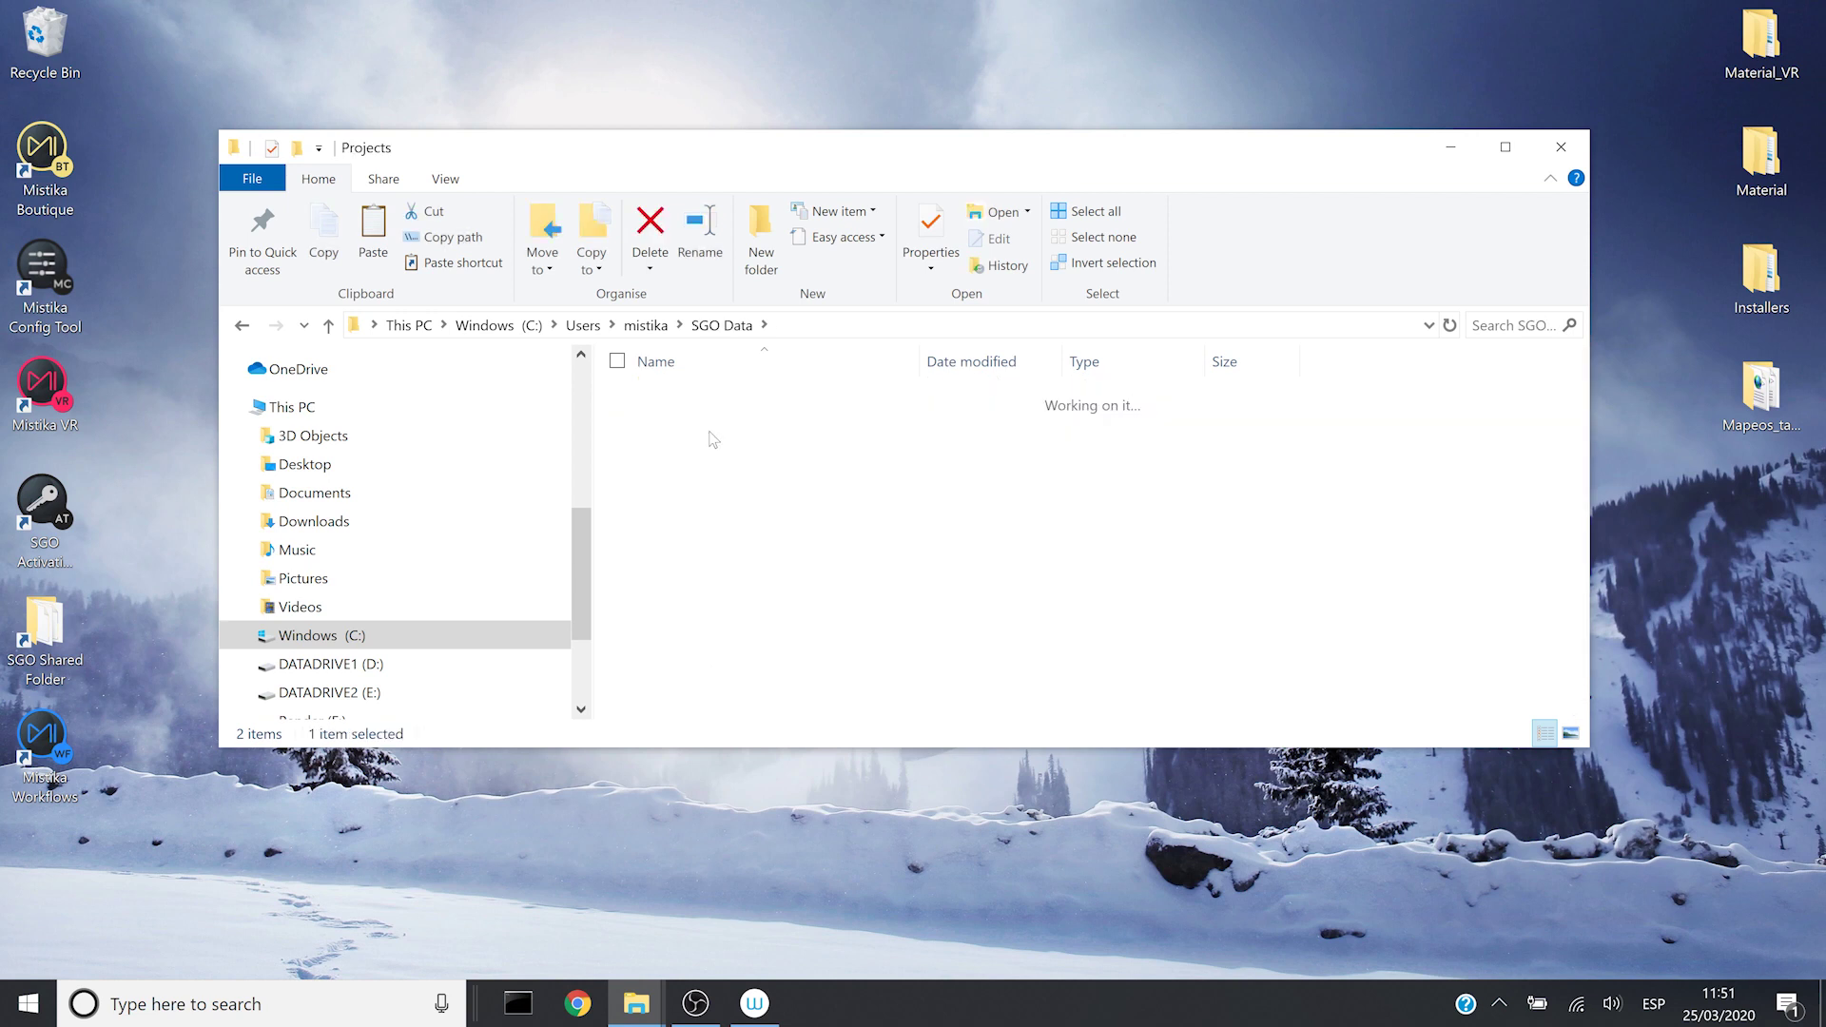
right_click(726, 671)
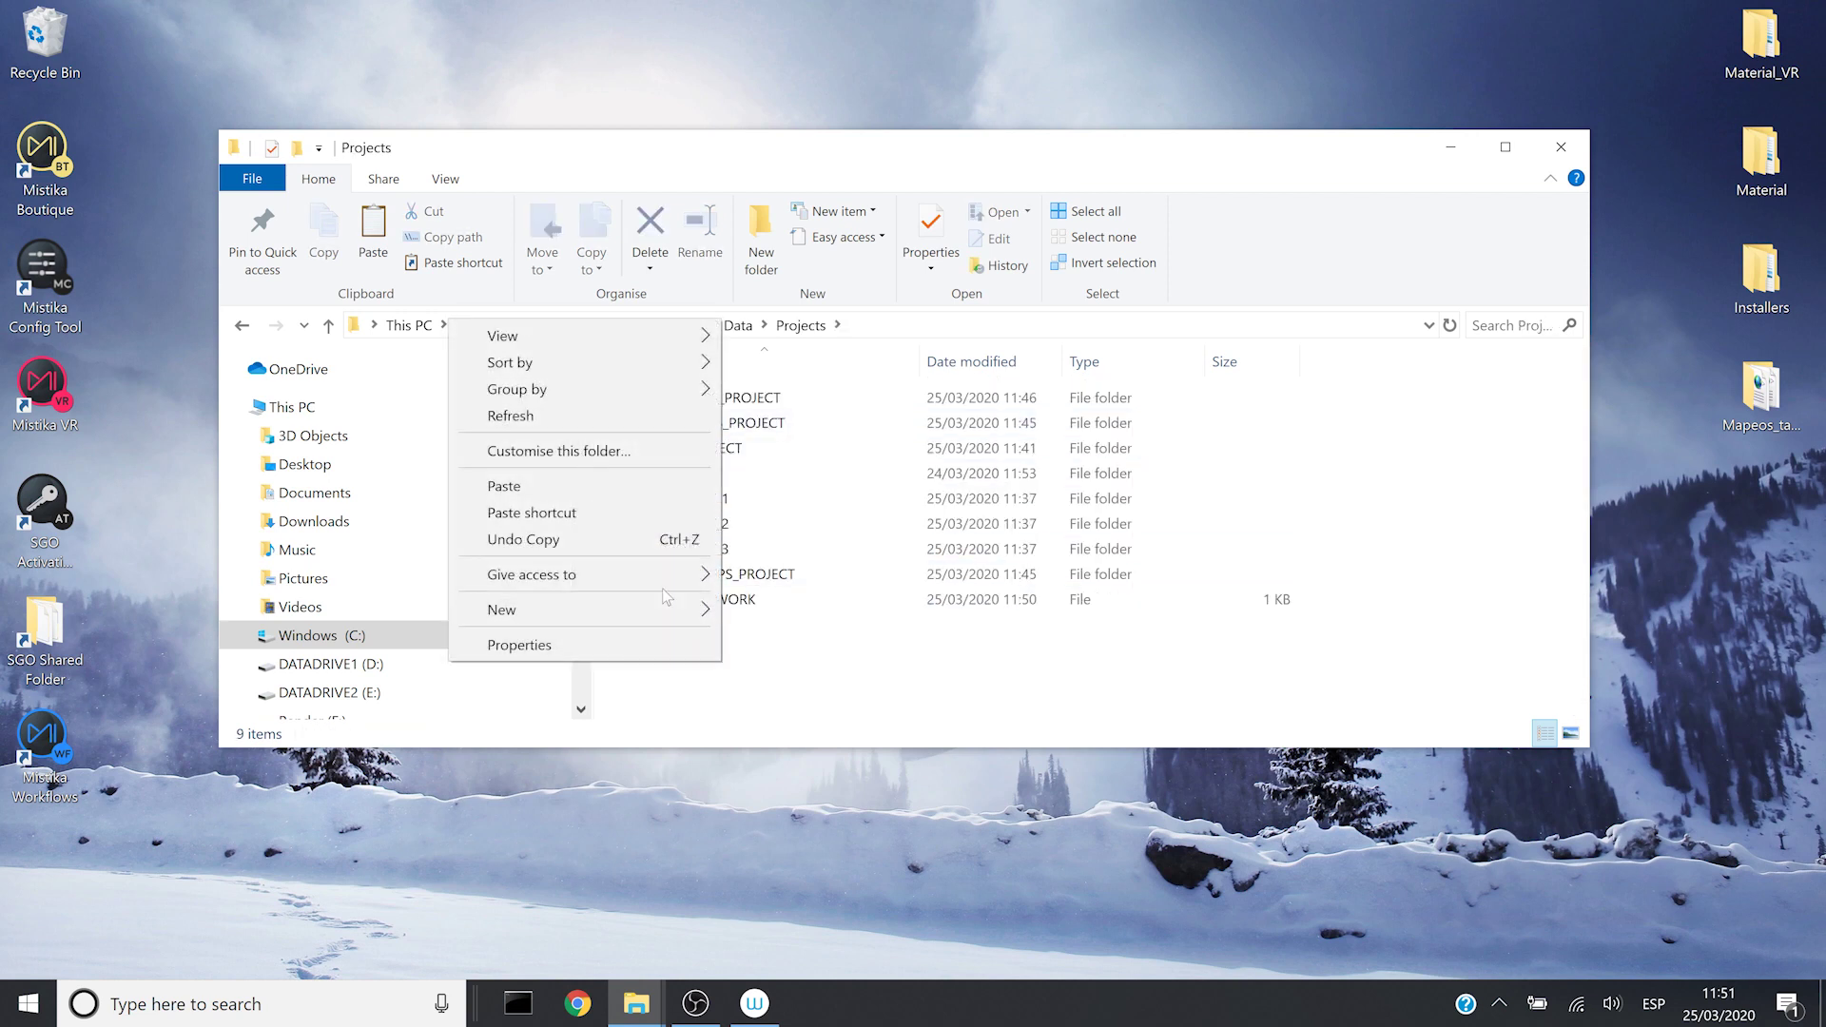
click(609, 491)
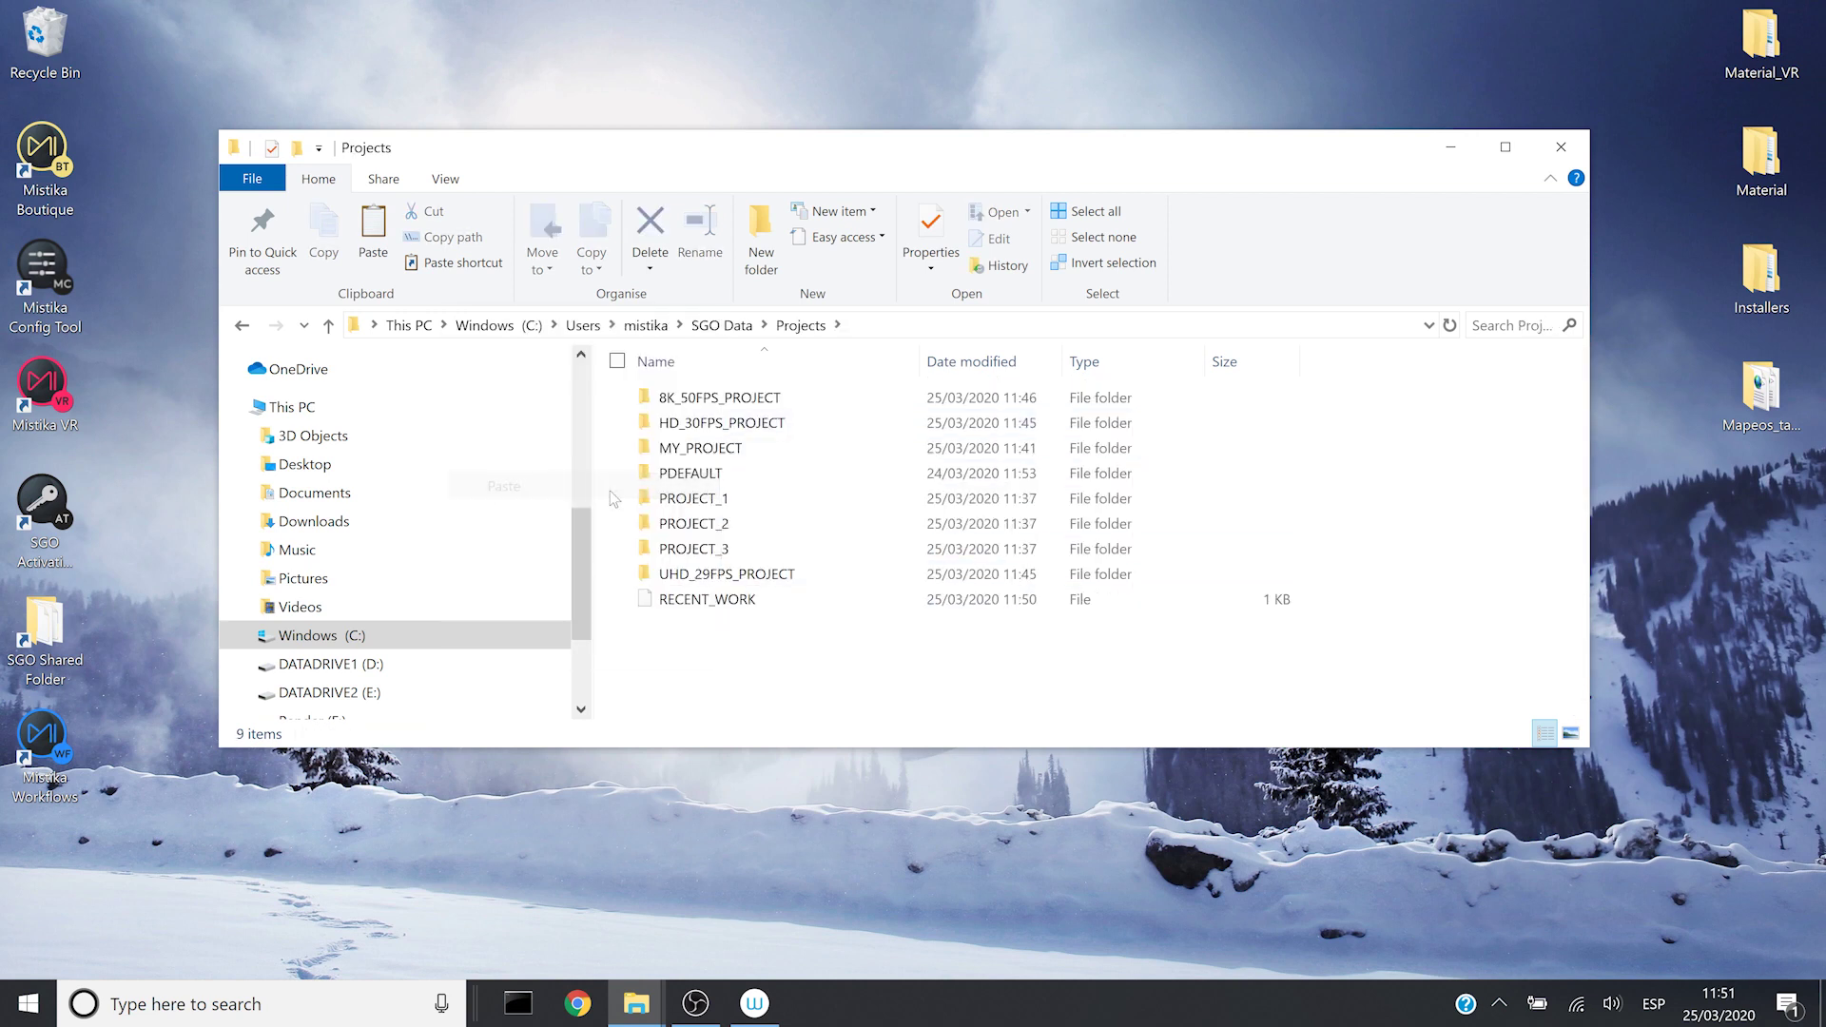
click(710, 663)
click(62, 385)
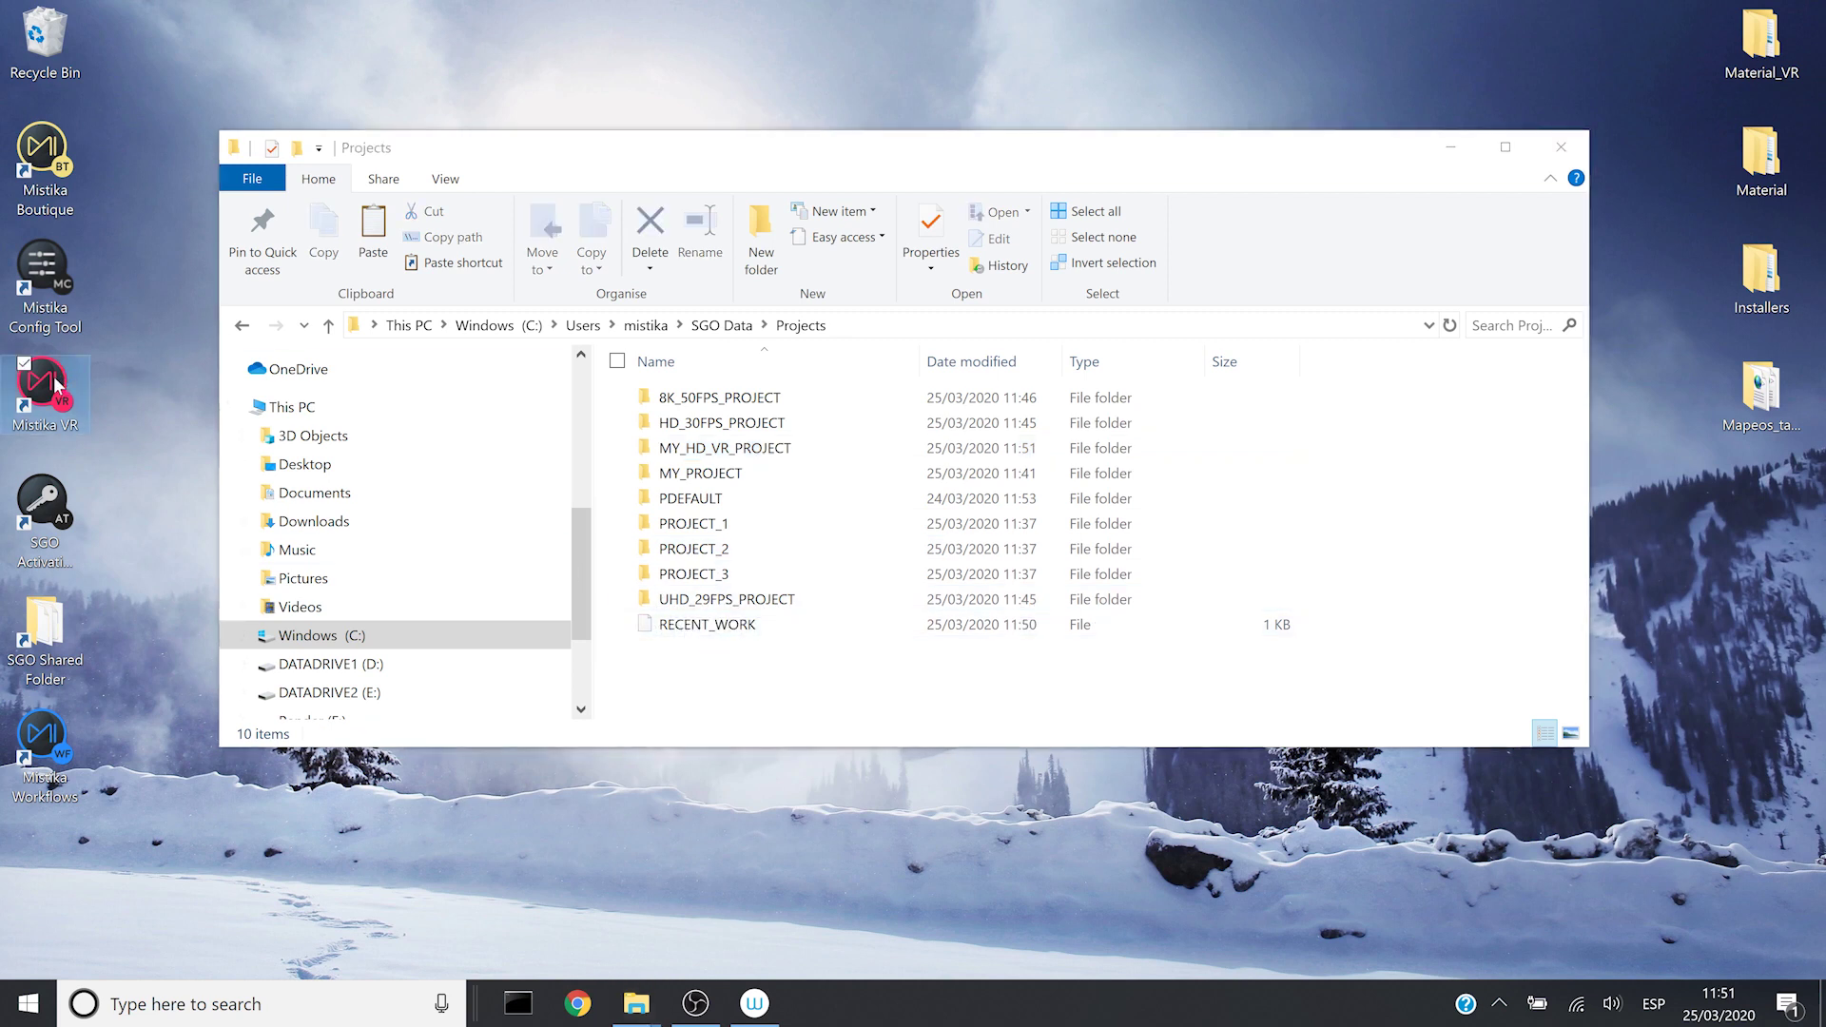
Launch Mistika VR from its desktop shortcut.
double_click(53, 374)
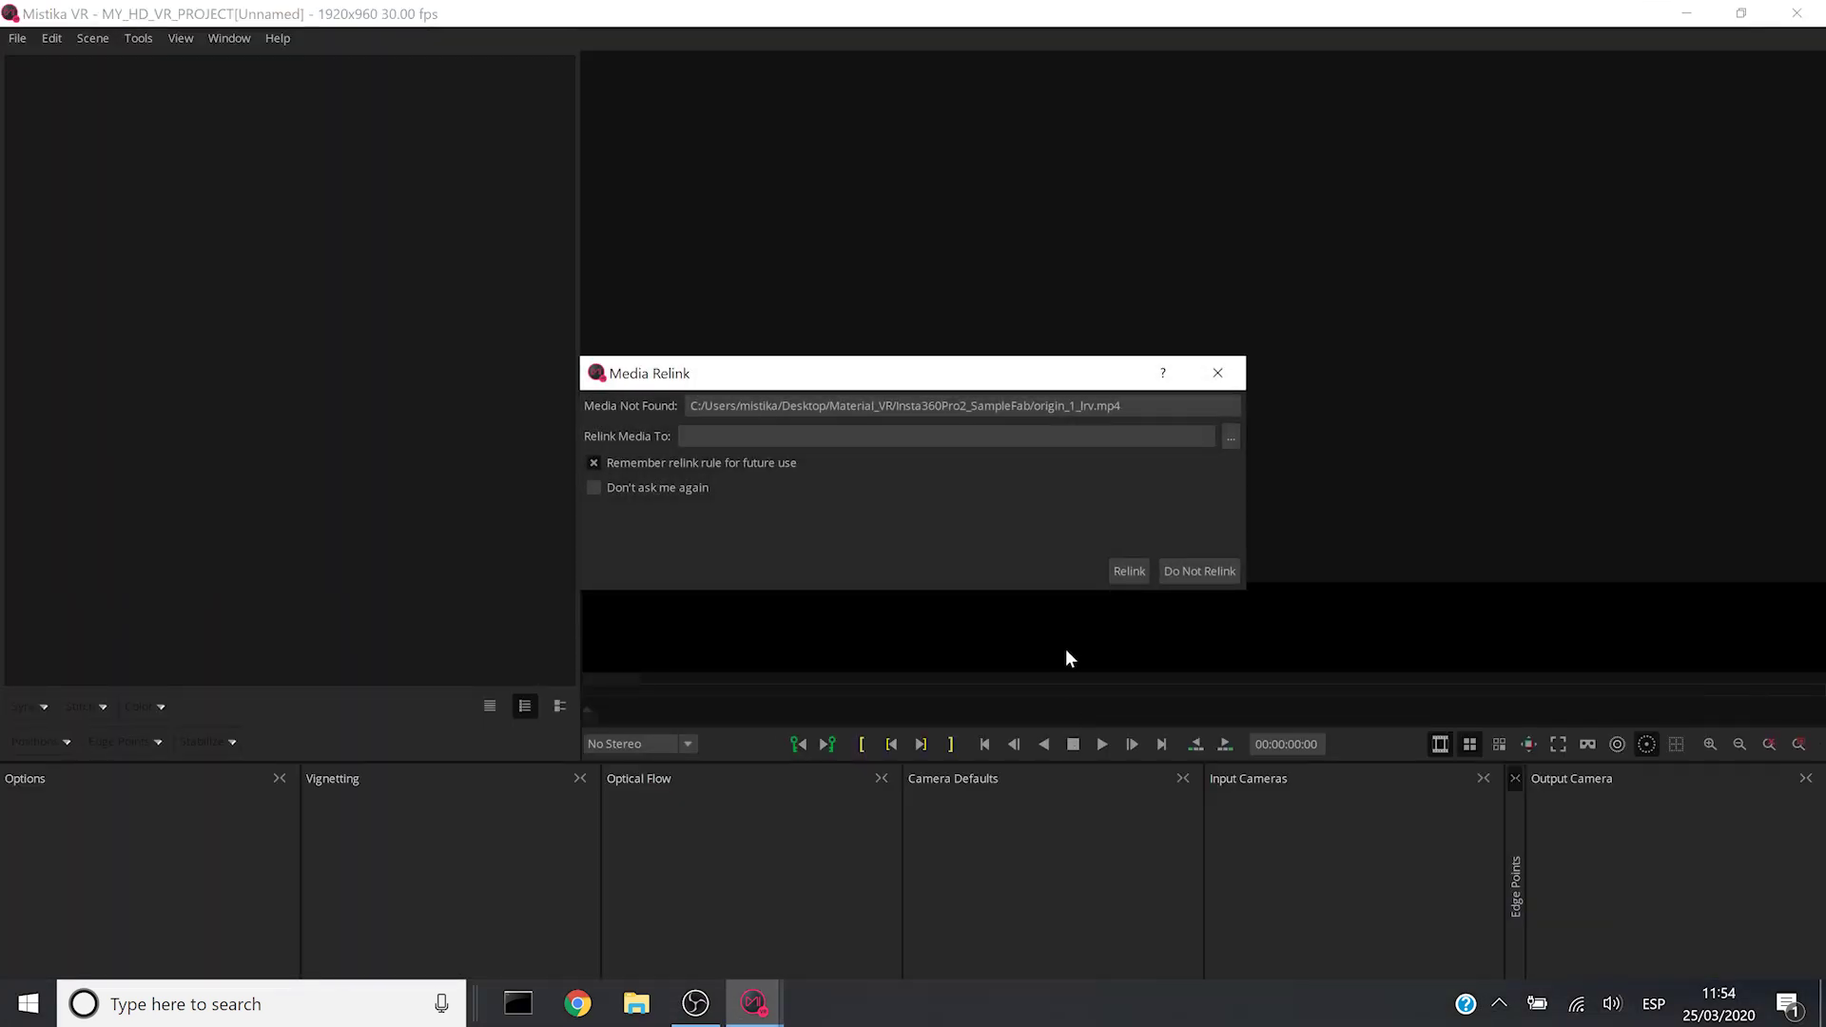
Relink the missing clip to origin_1_lrv in Desktop > Material_VR_ > Insta360Pro2_SampleFab.
drag(980, 372, 452, 313)
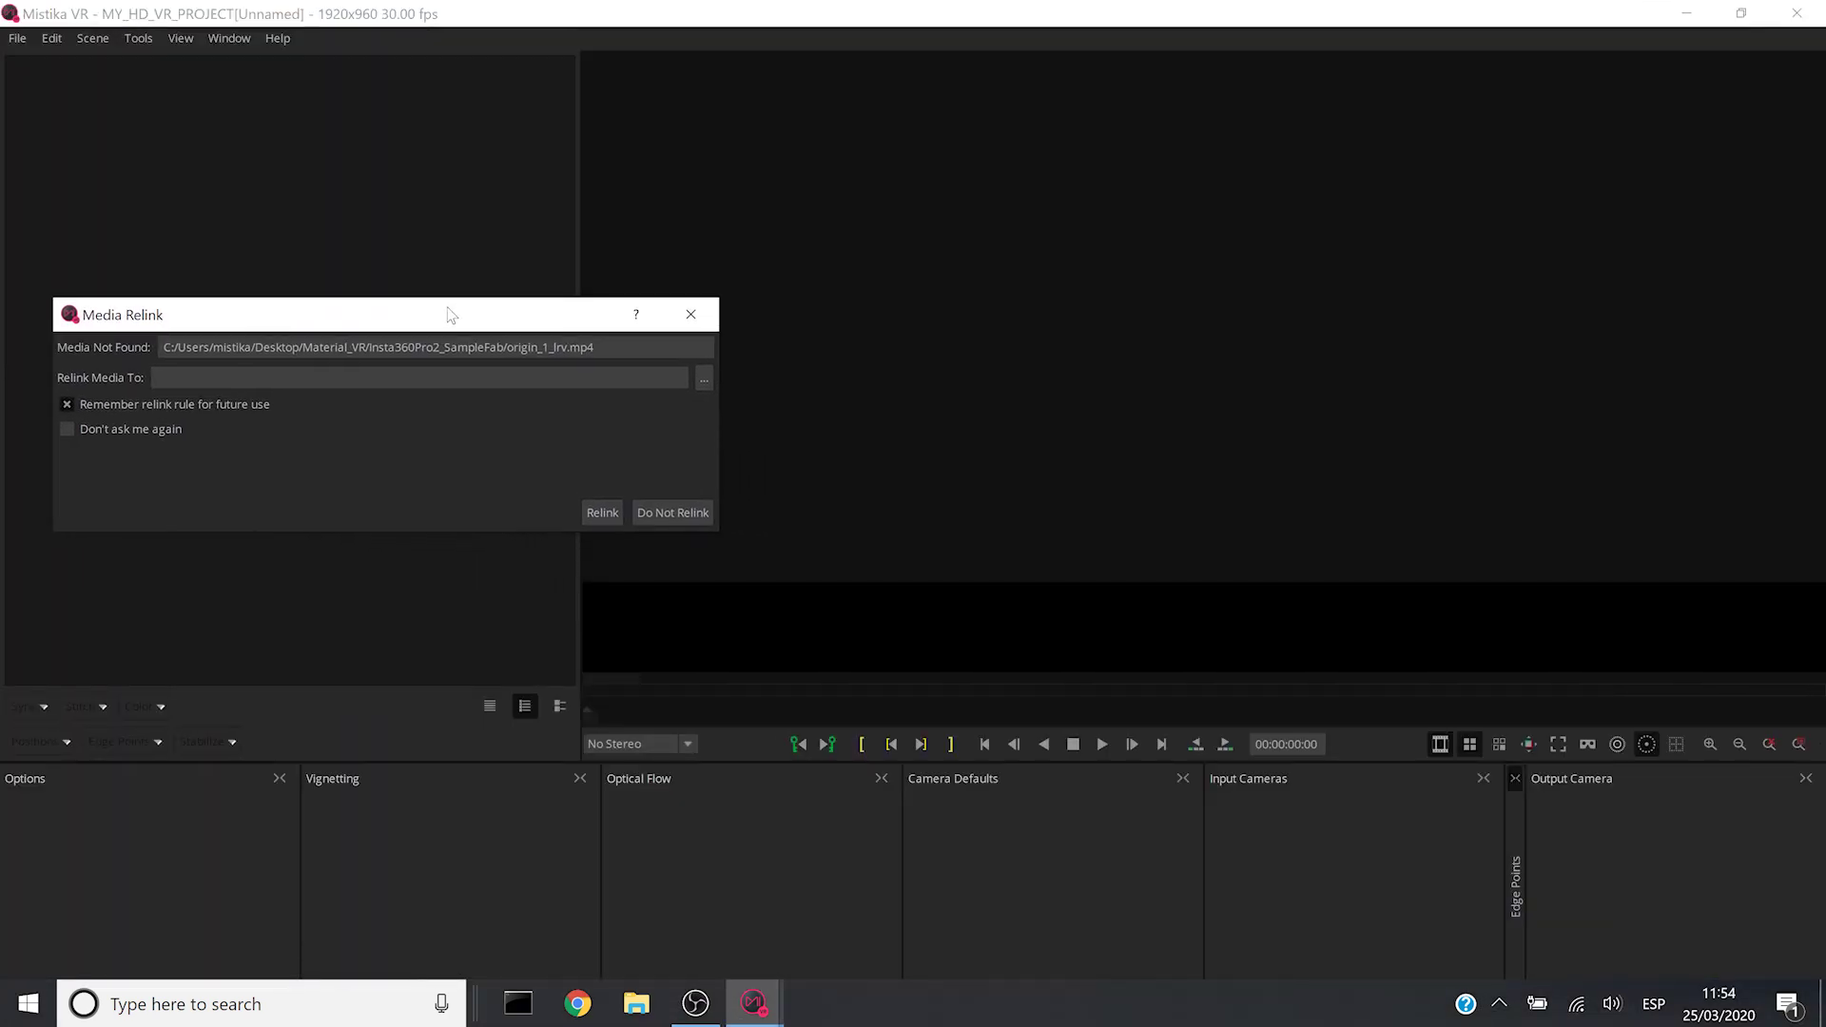
click(703, 388)
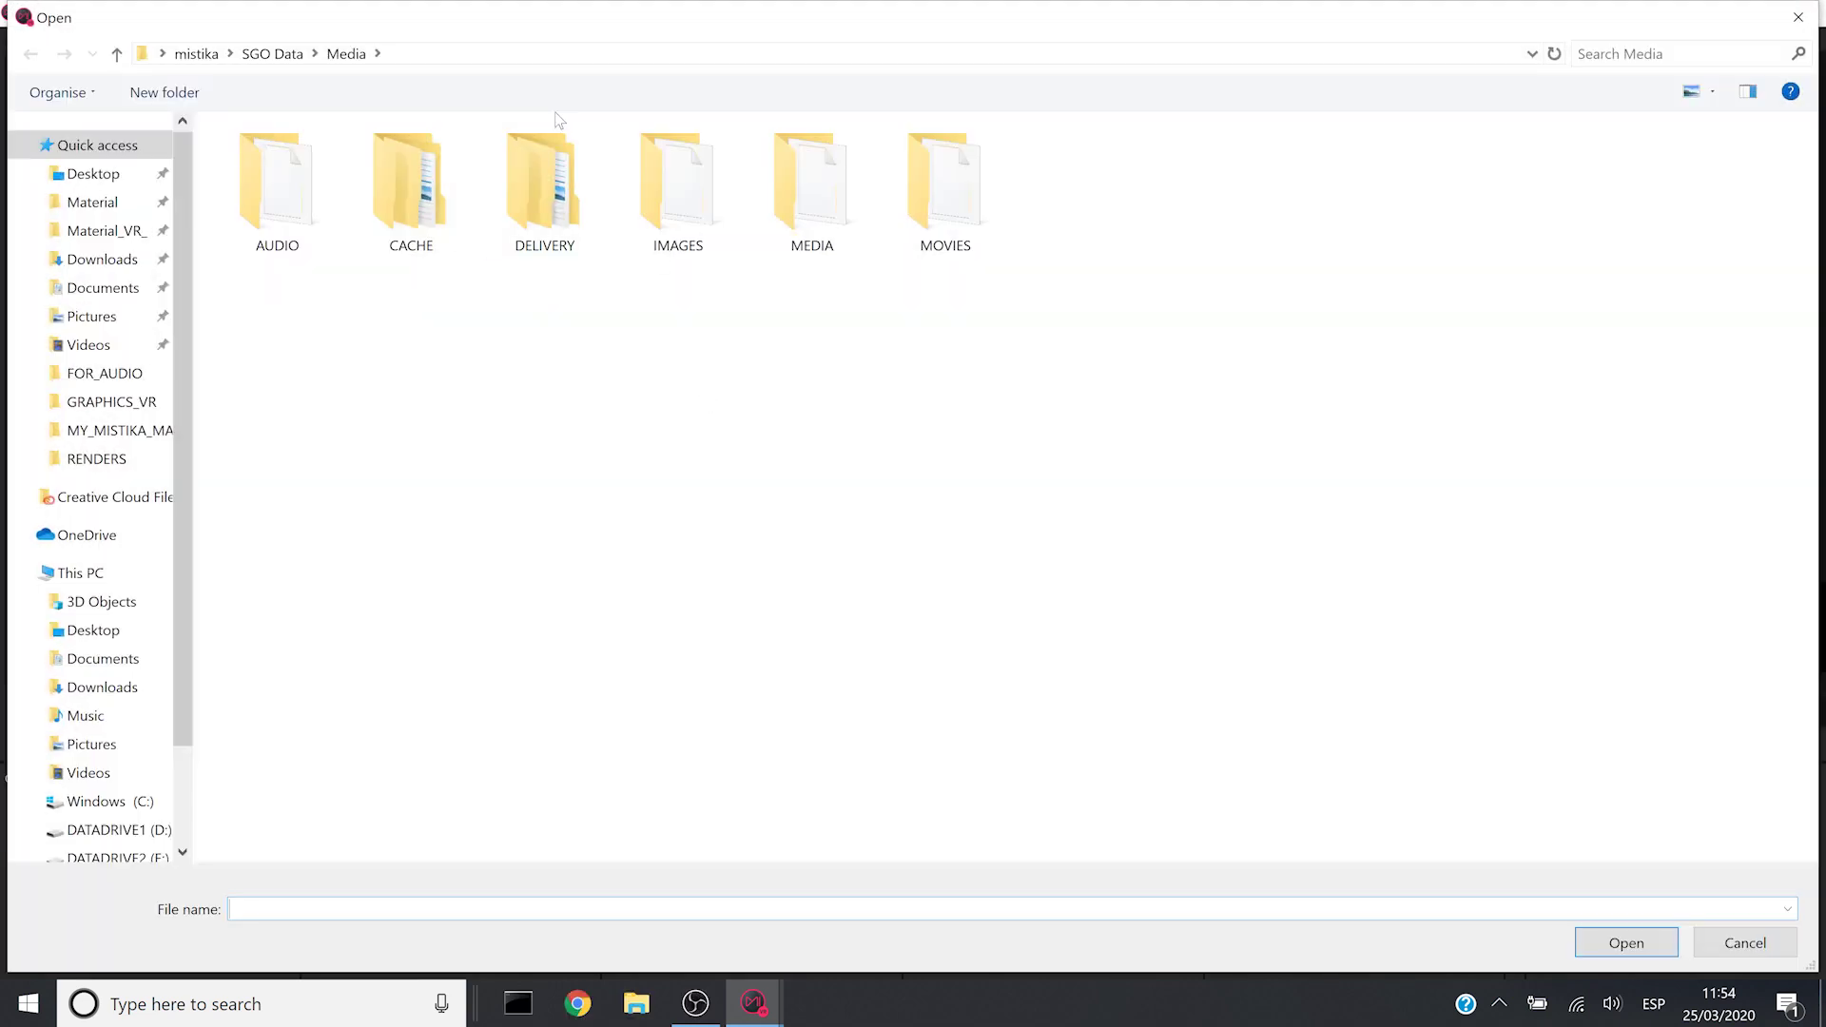
drag(294, 17, 817, 186)
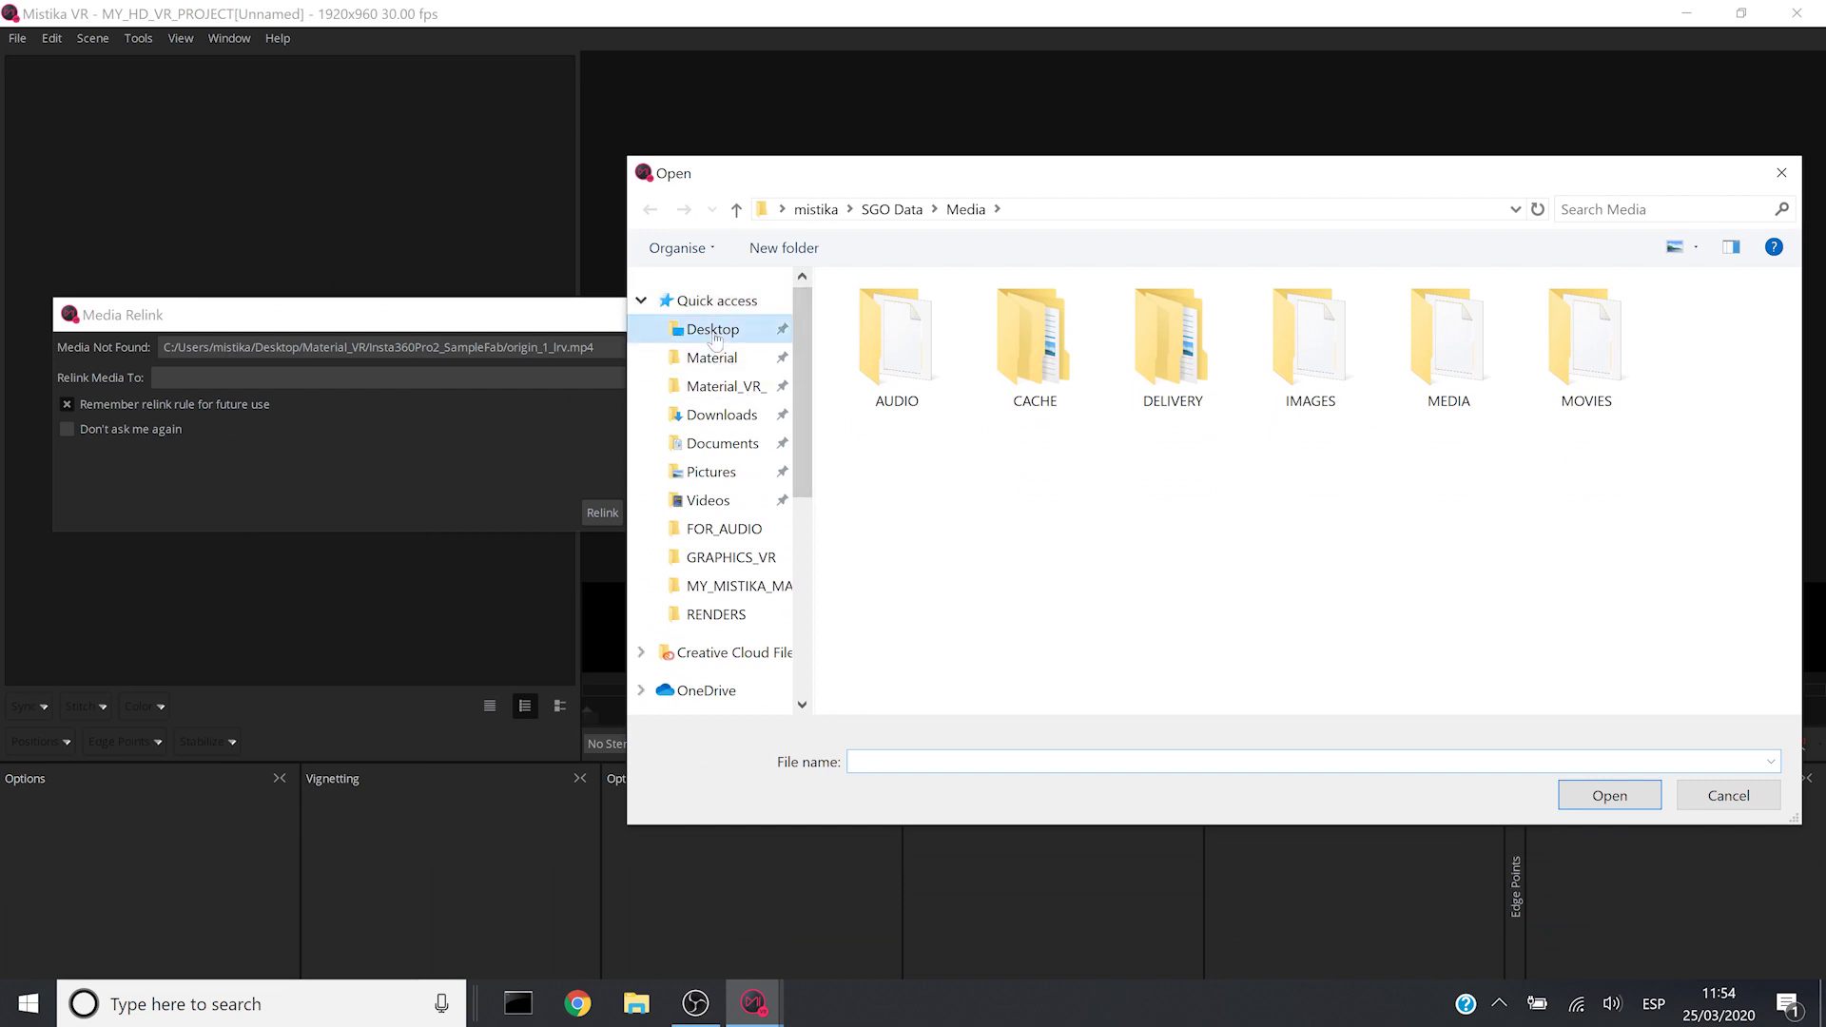
click(677, 323)
double_click(937, 402)
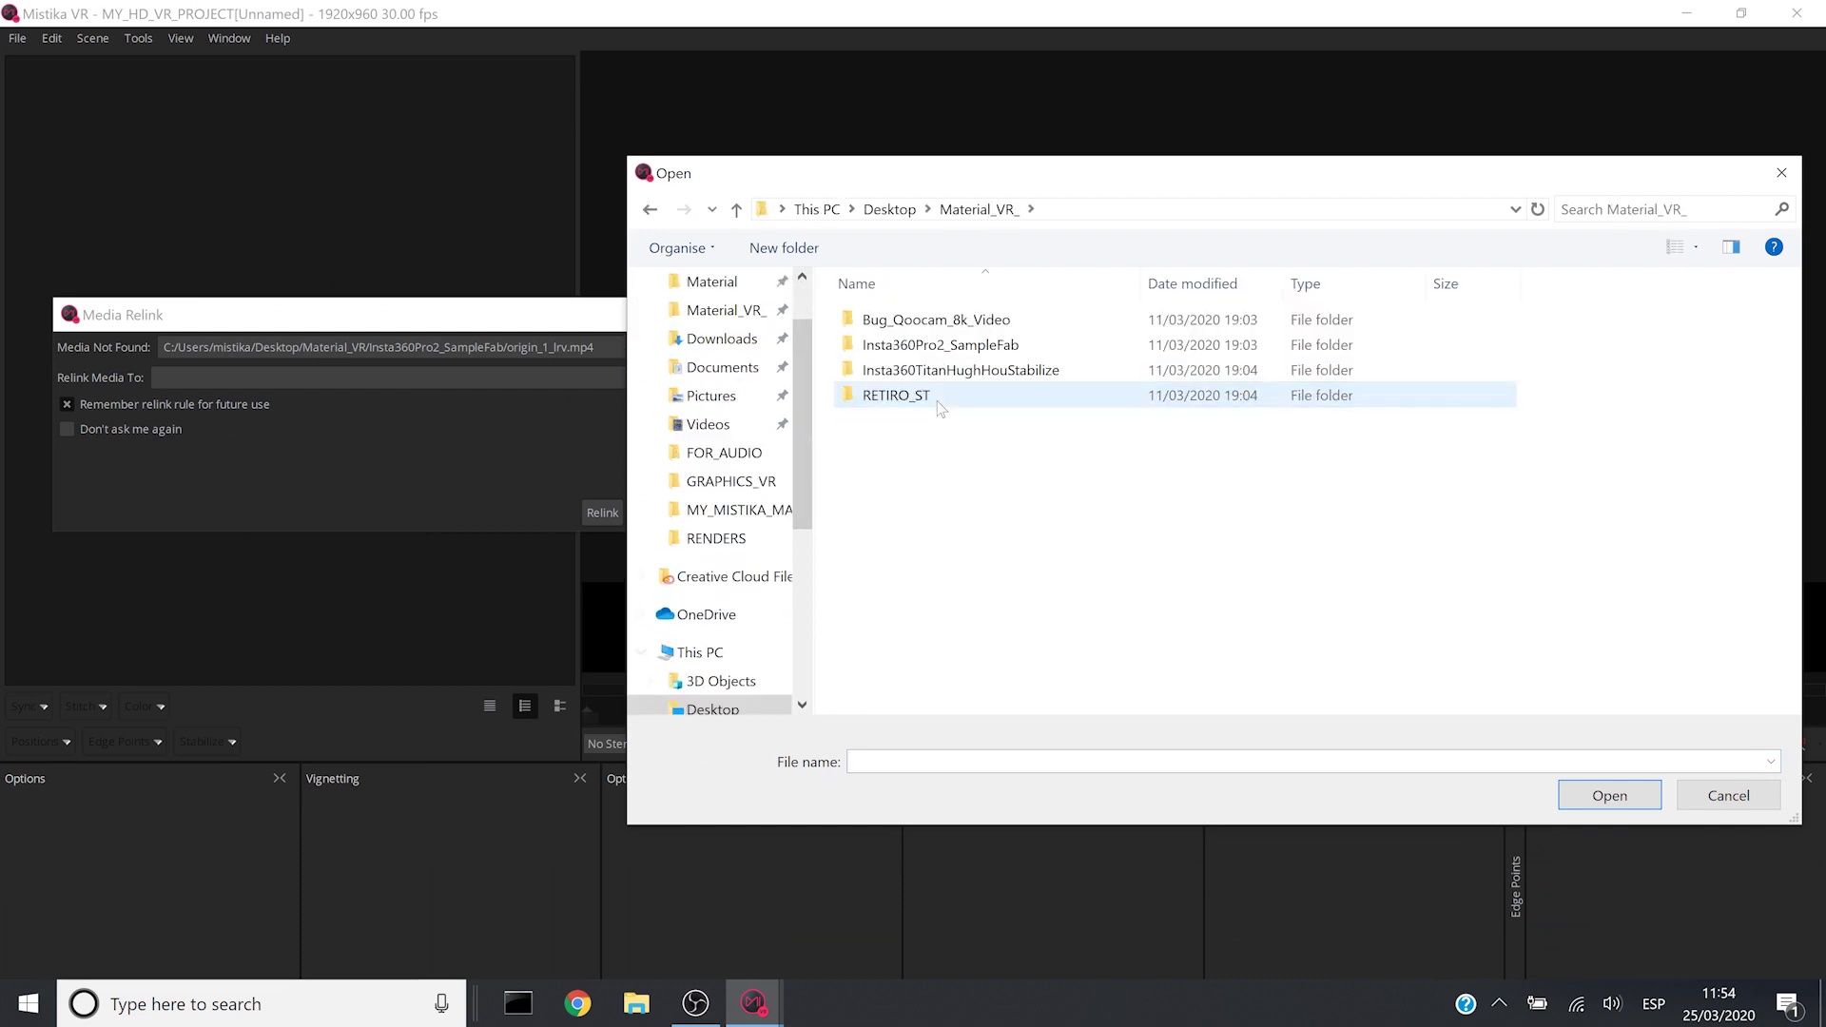
double_click(989, 345)
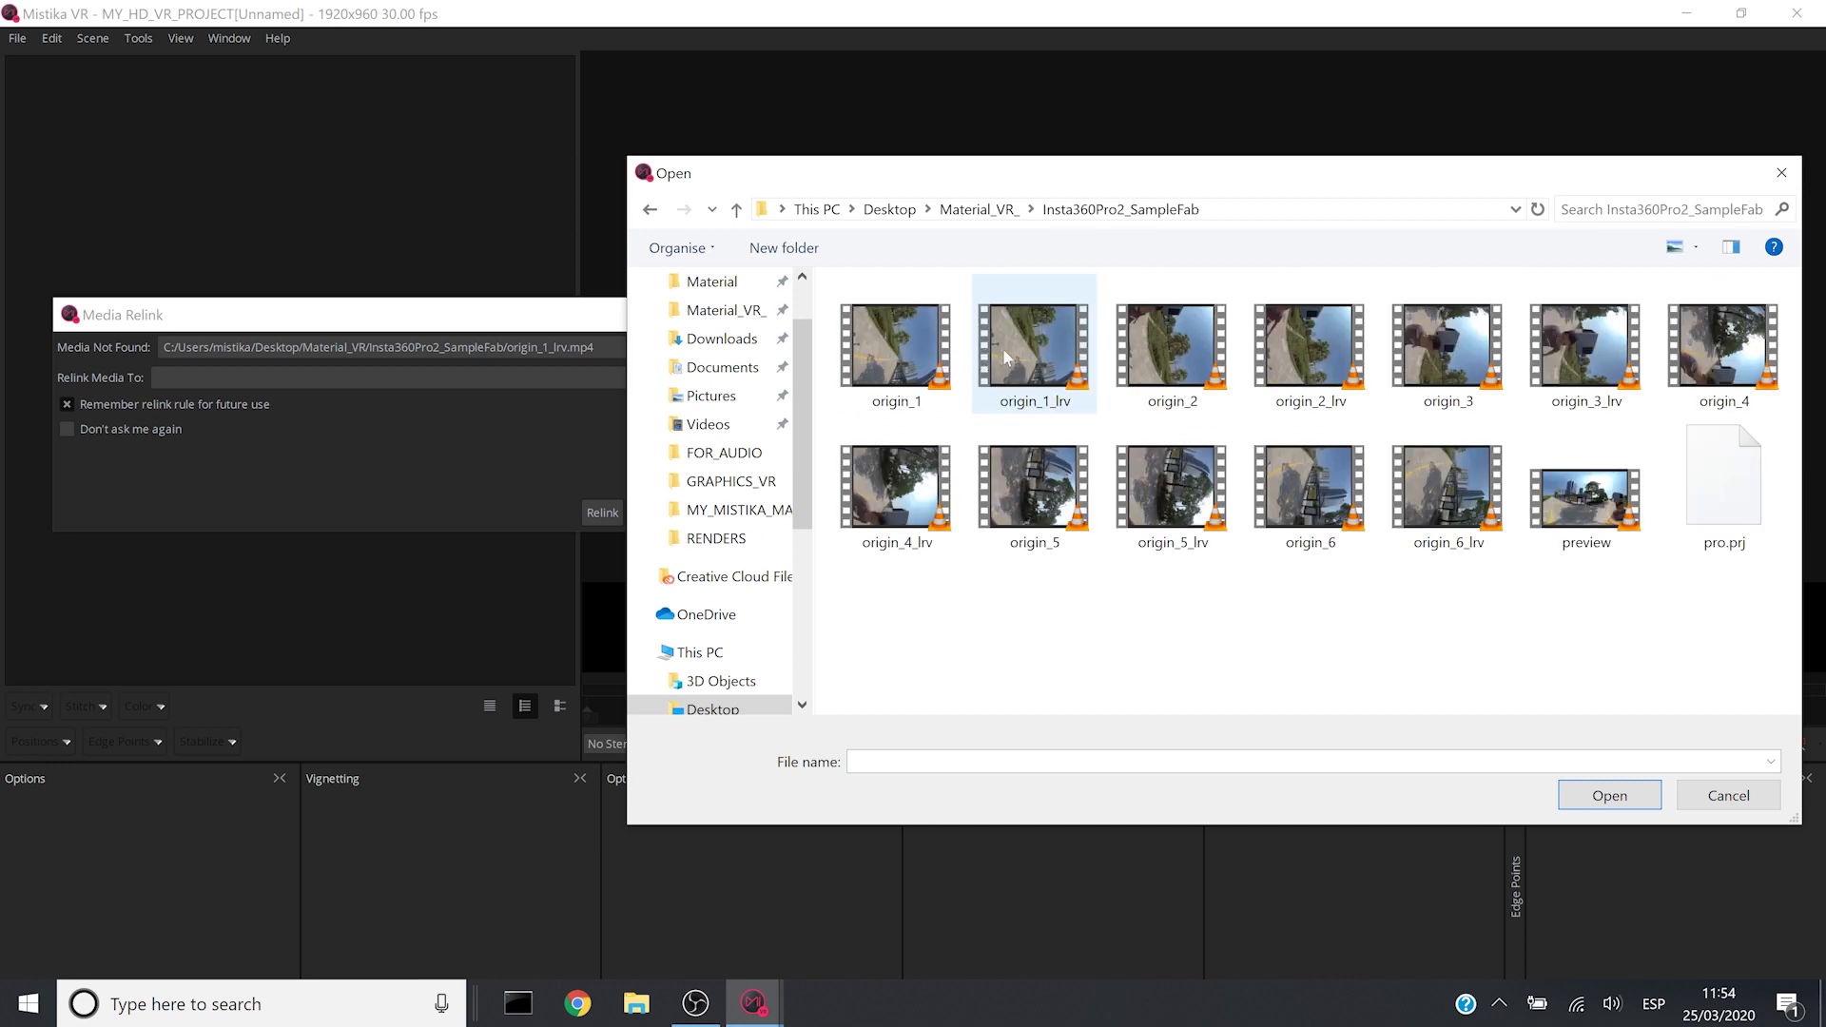
click(1008, 358)
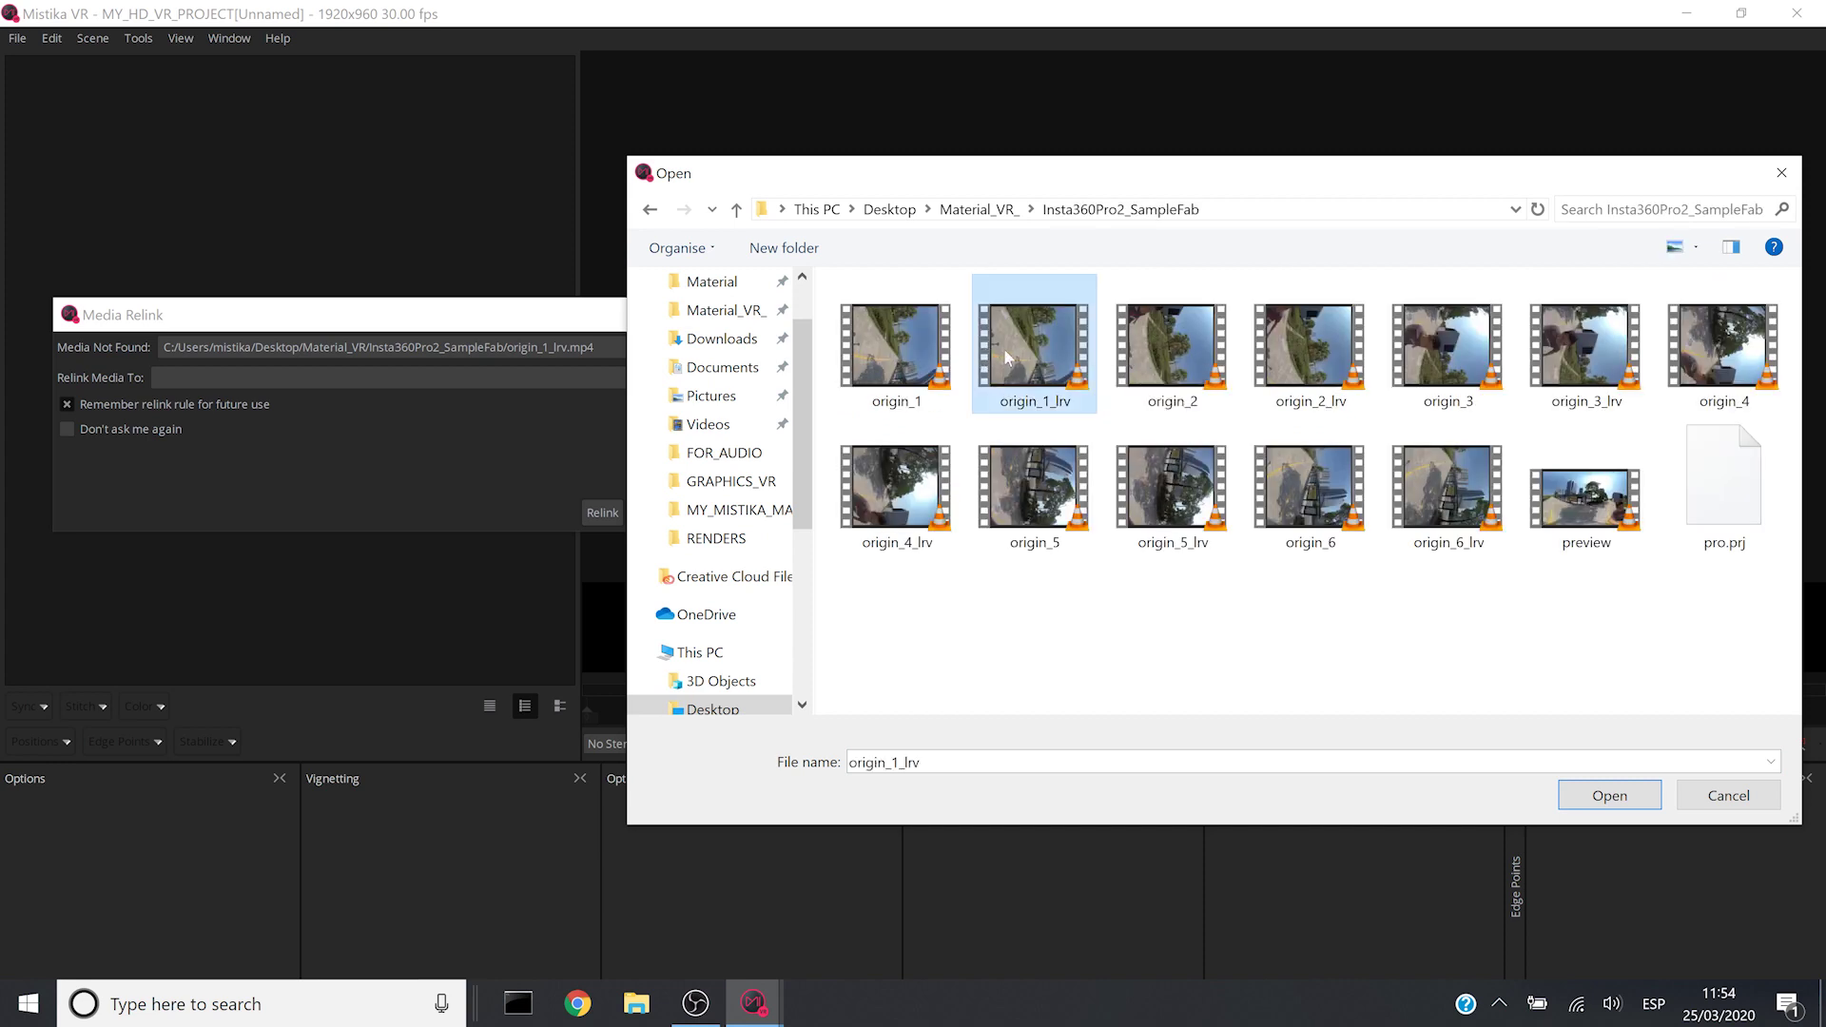
click(1575, 795)
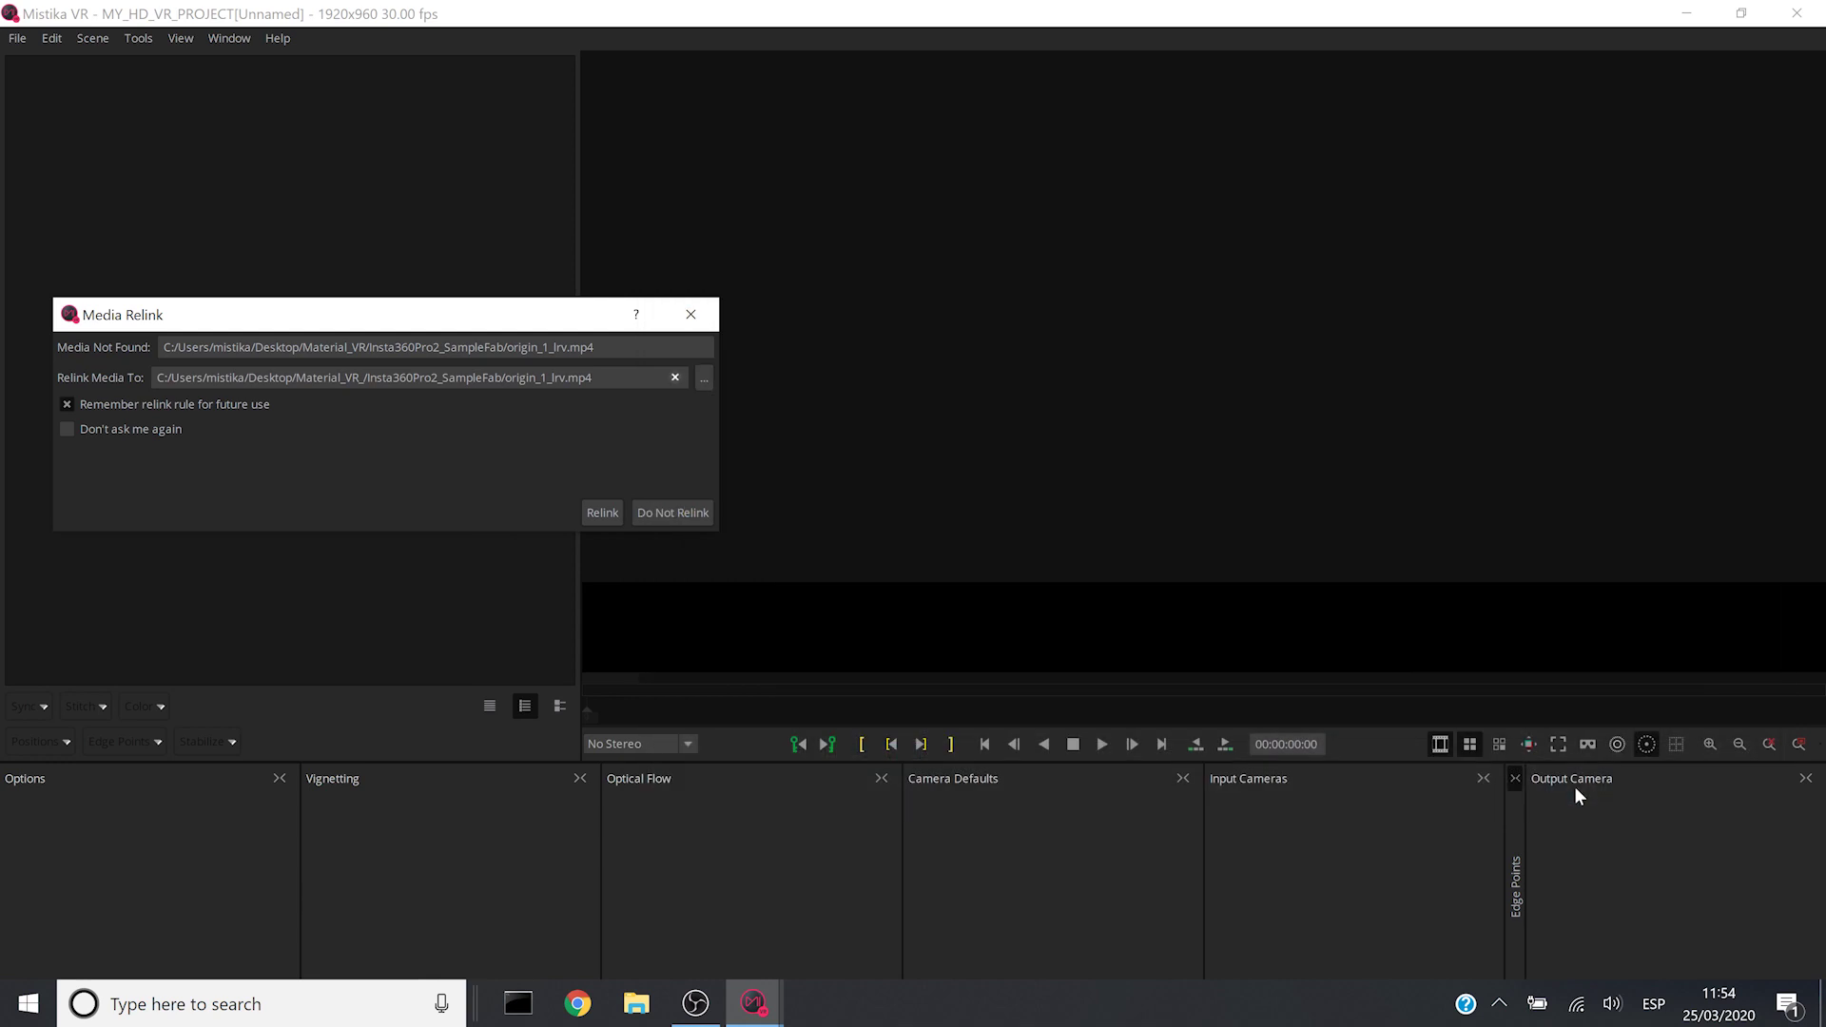
click(606, 514)
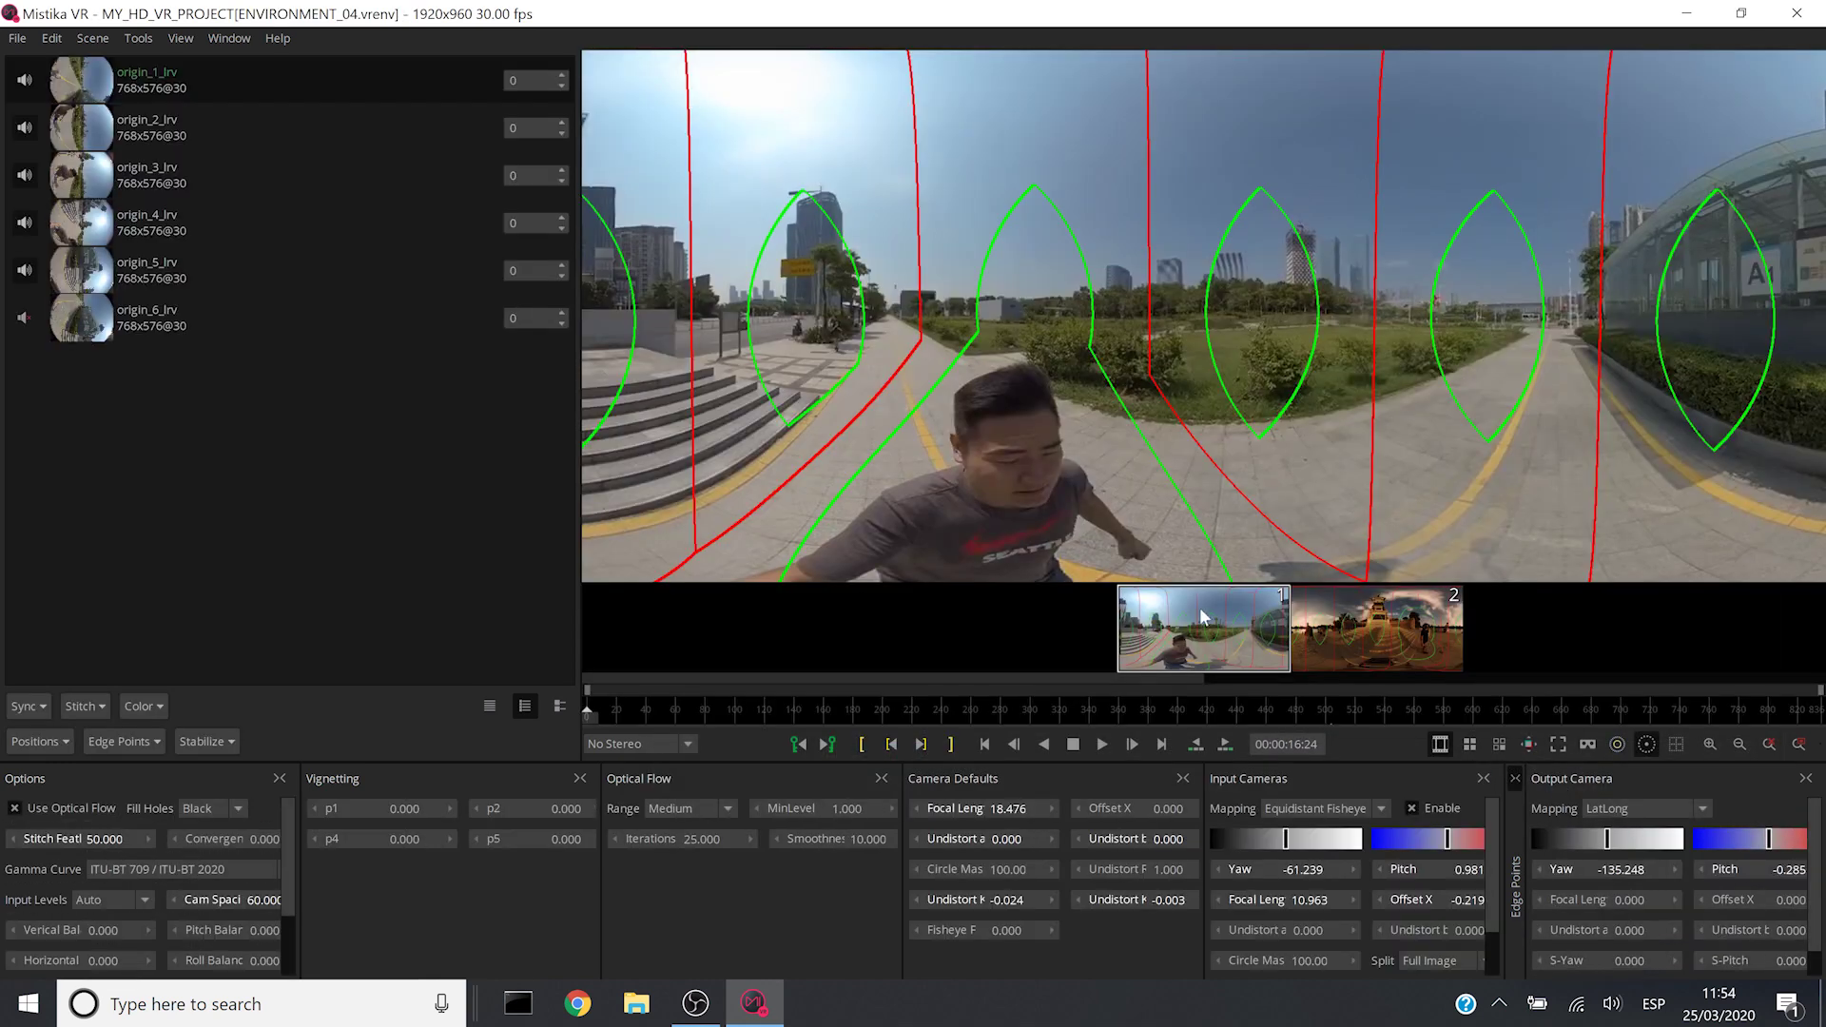